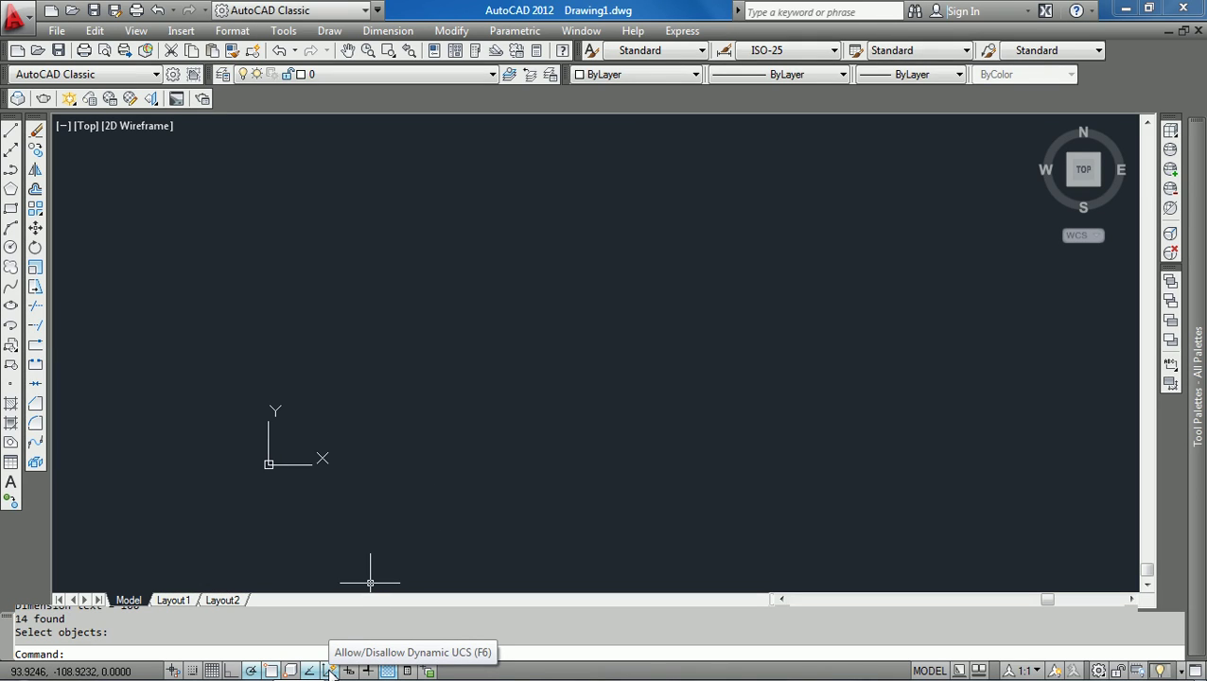
- Turn off dynamic UCS and draw a line from 0,0 to 200,0
left_click(330, 671)
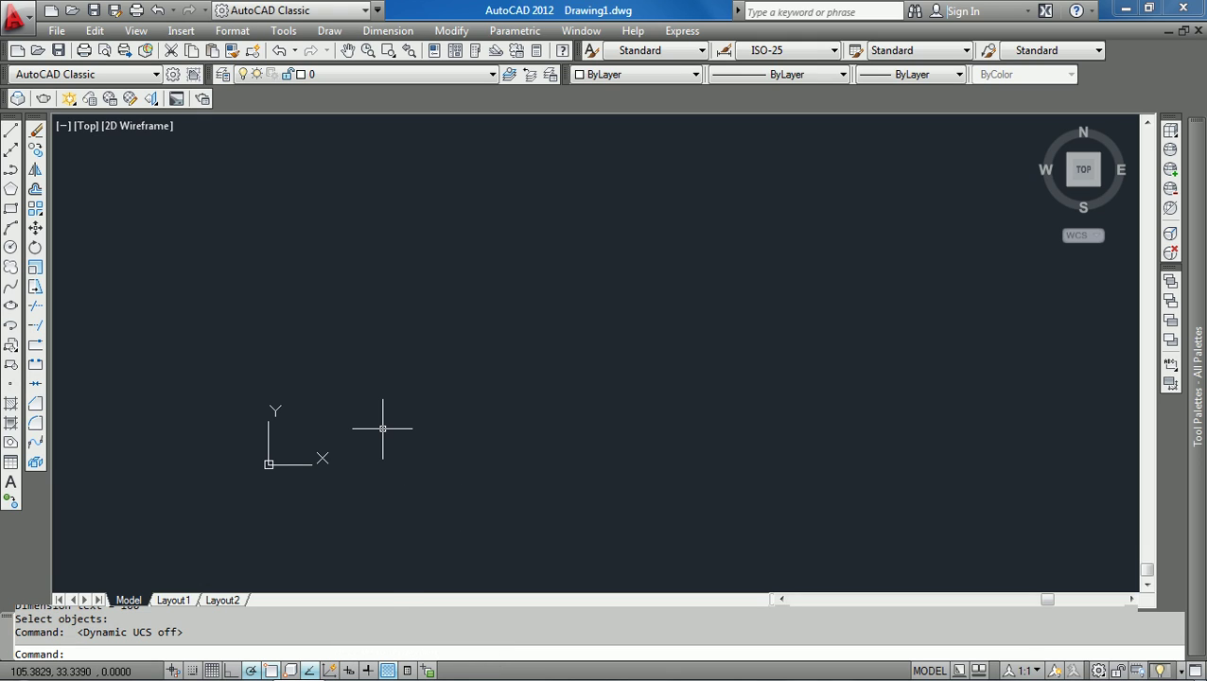
type("L")
key("Return")
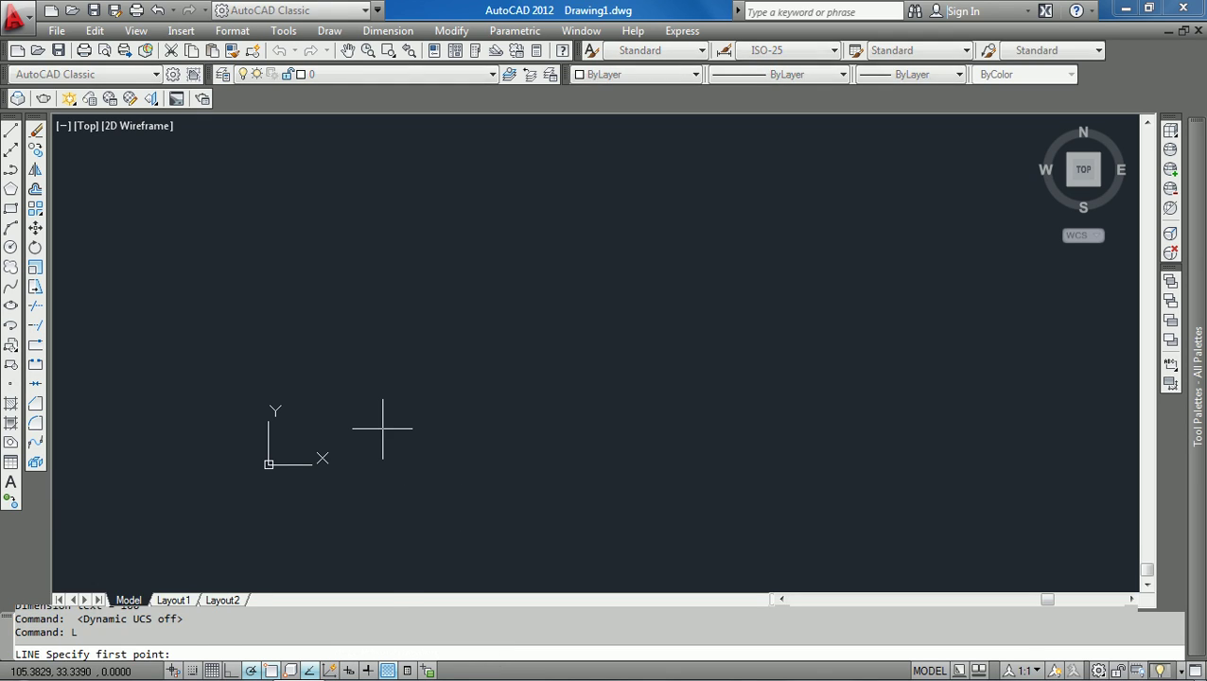
type("0,")
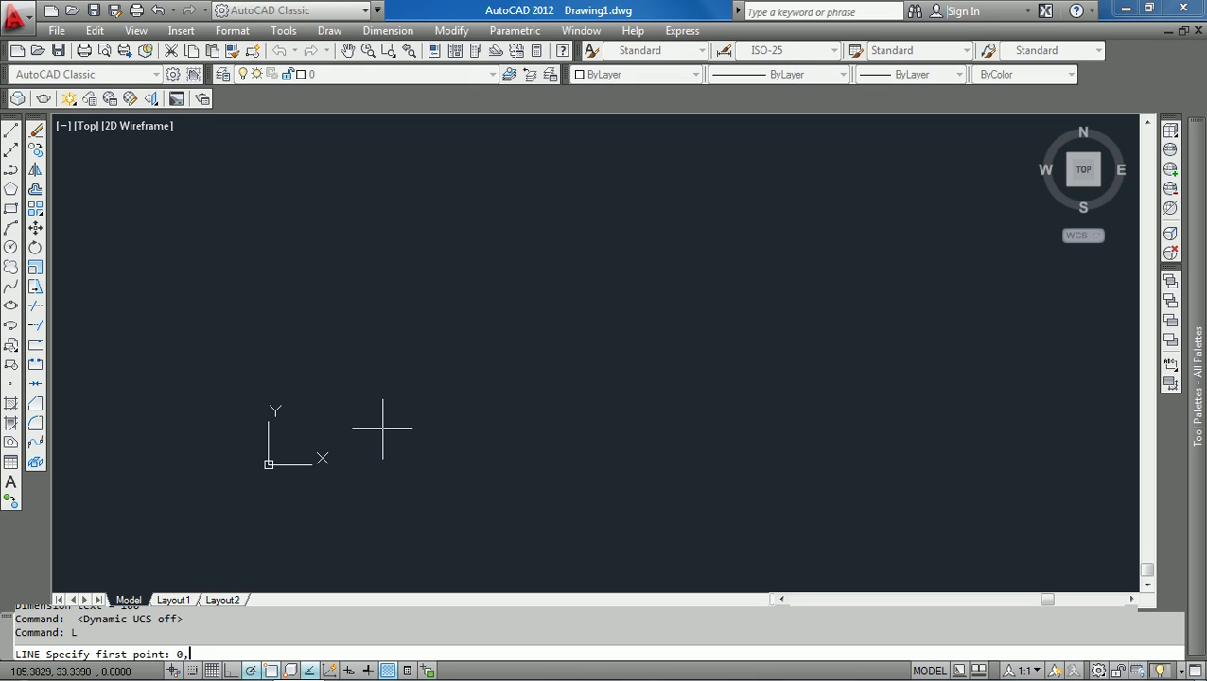
type("0")
key("Return")
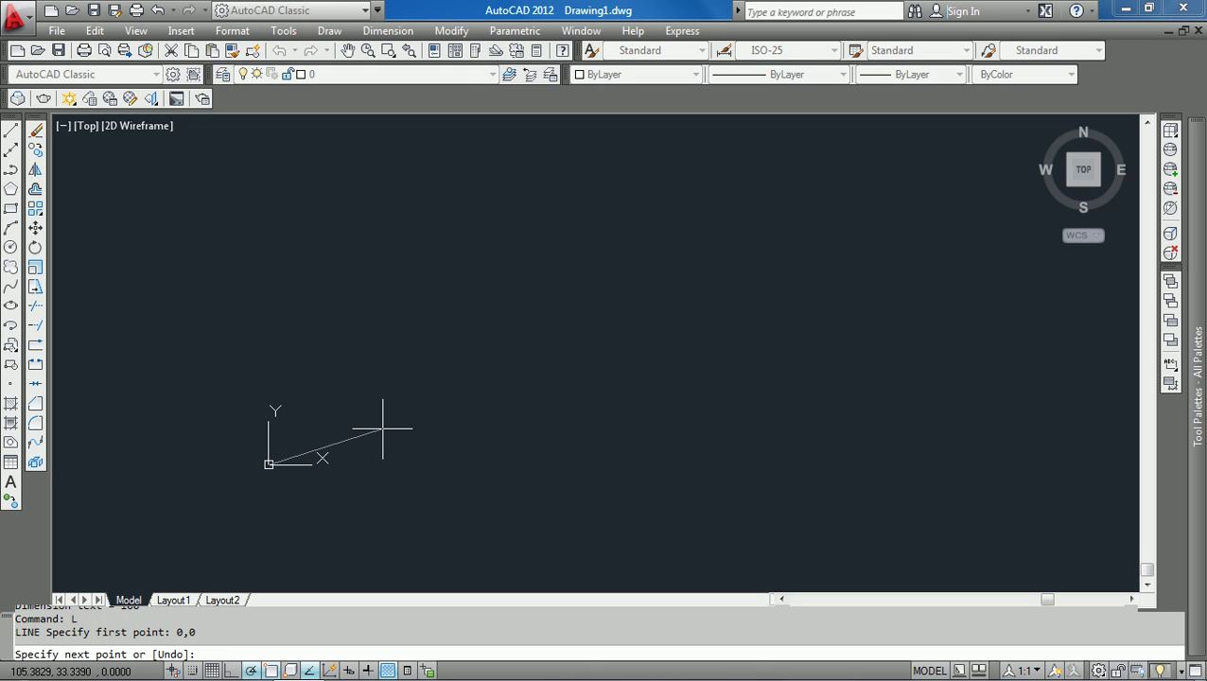
type("200,")
type("0")
key("Return")
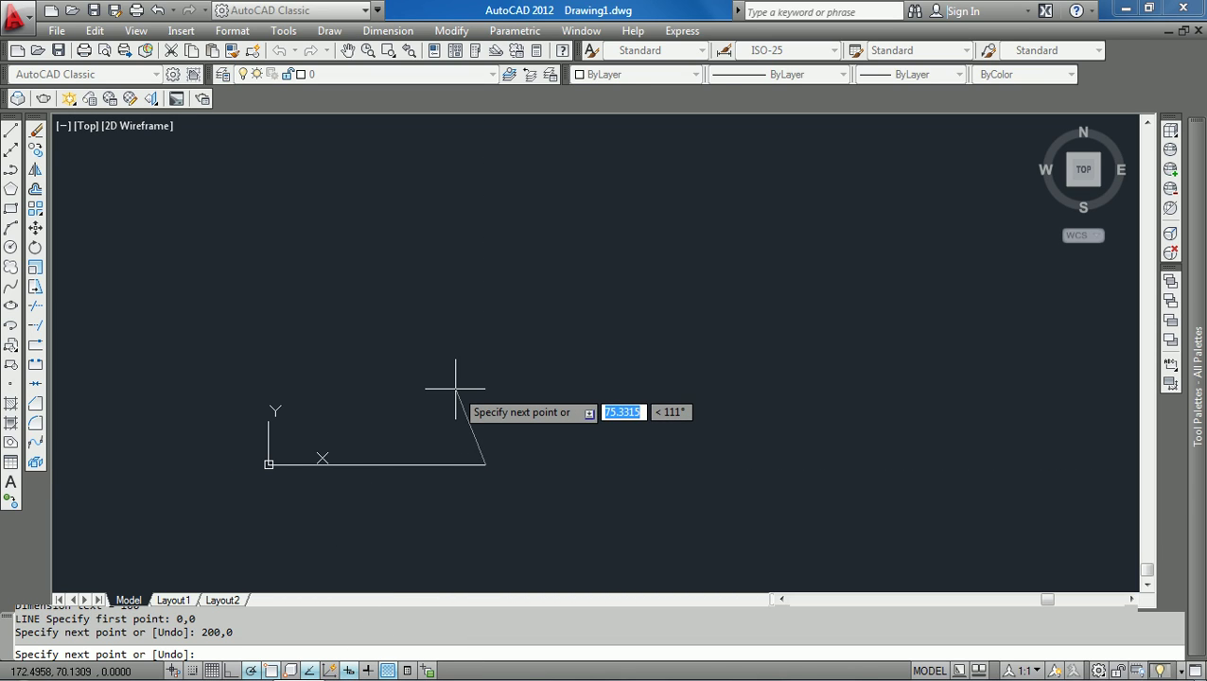
- End the line command and erase every object with E and ALL
key("Escape")
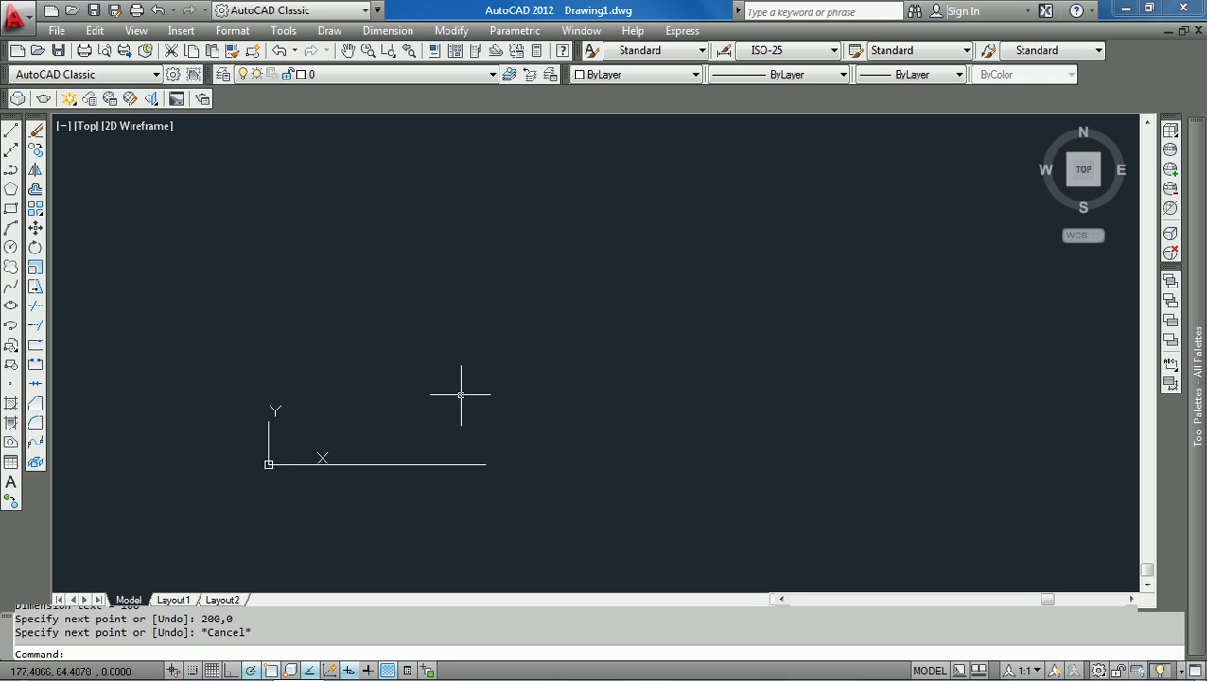
type("A")
key("BackSpace")
type("E")
key("Return")
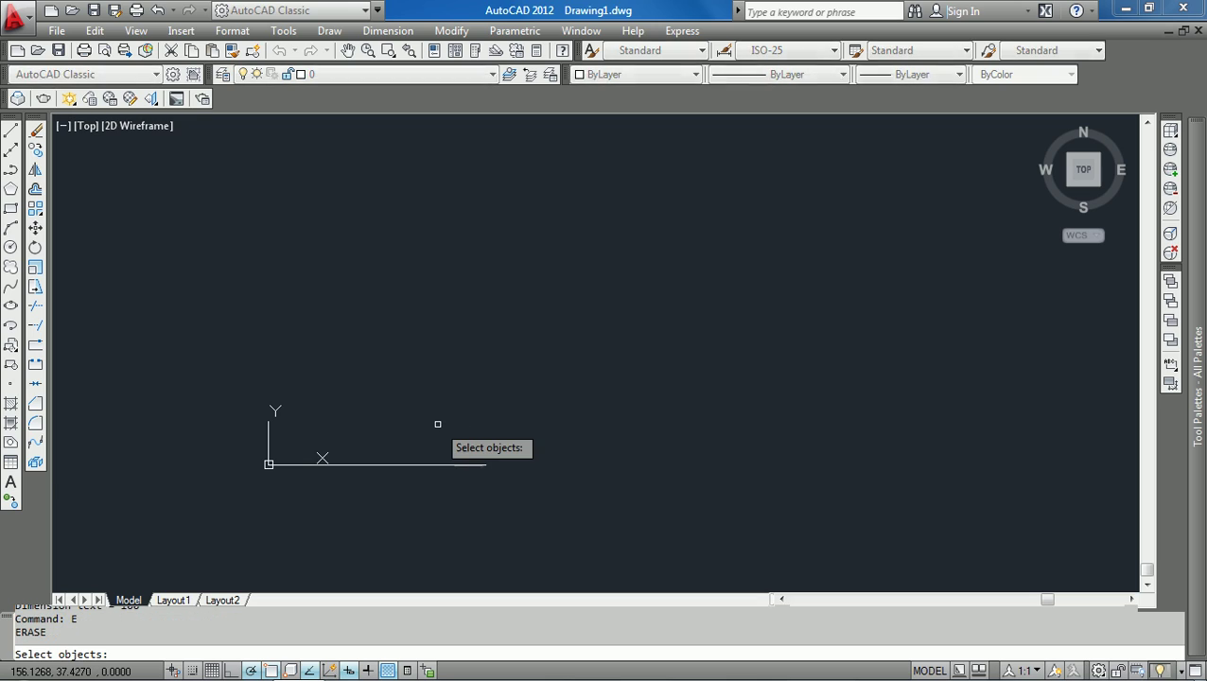
type("ALL")
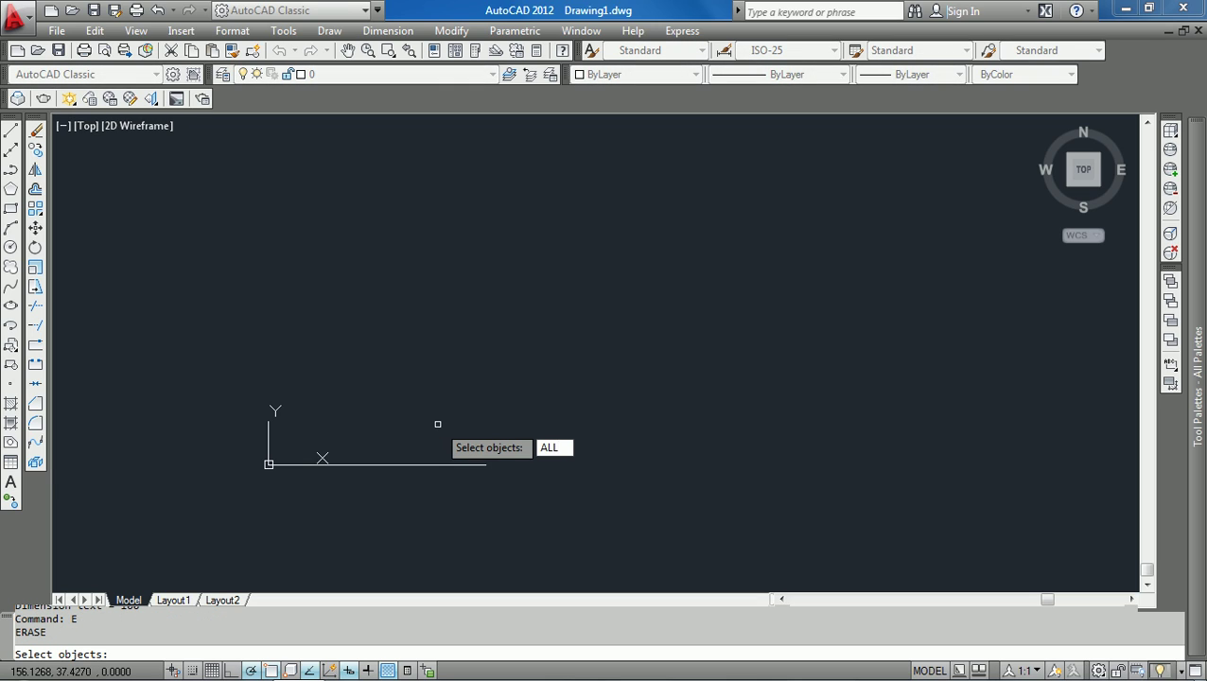
key("Return")
key("Return")
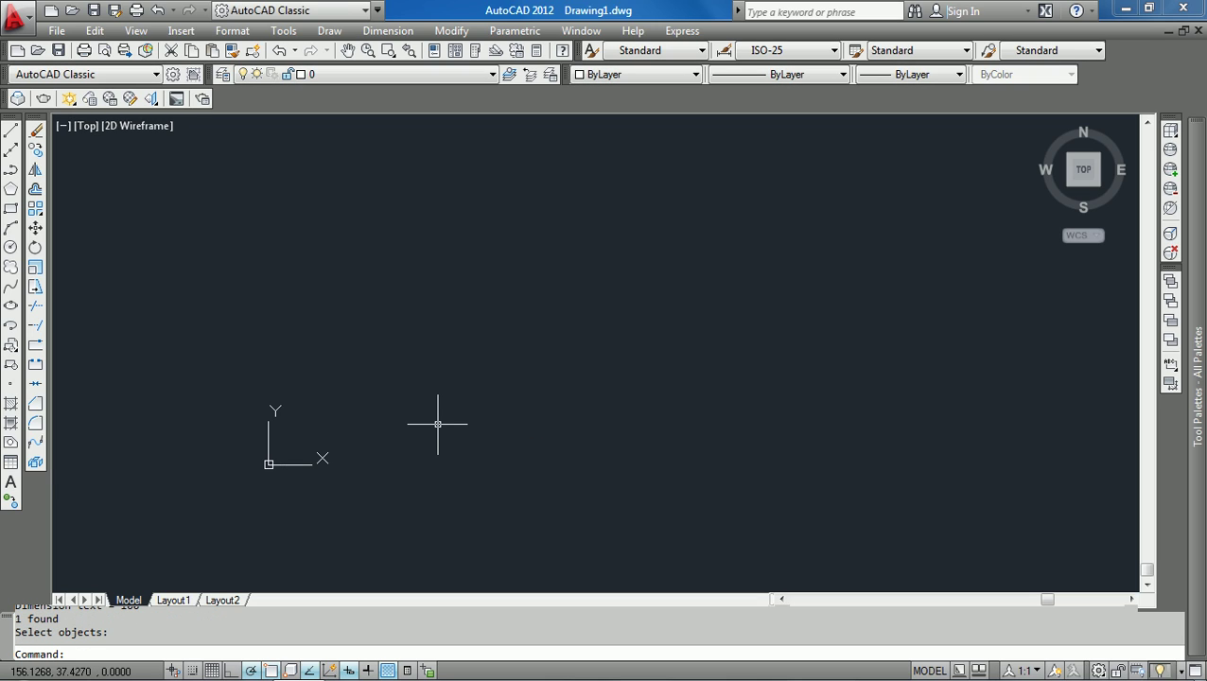
- Start a line at the origin and draw the 200-unit bottom edge
type("L")
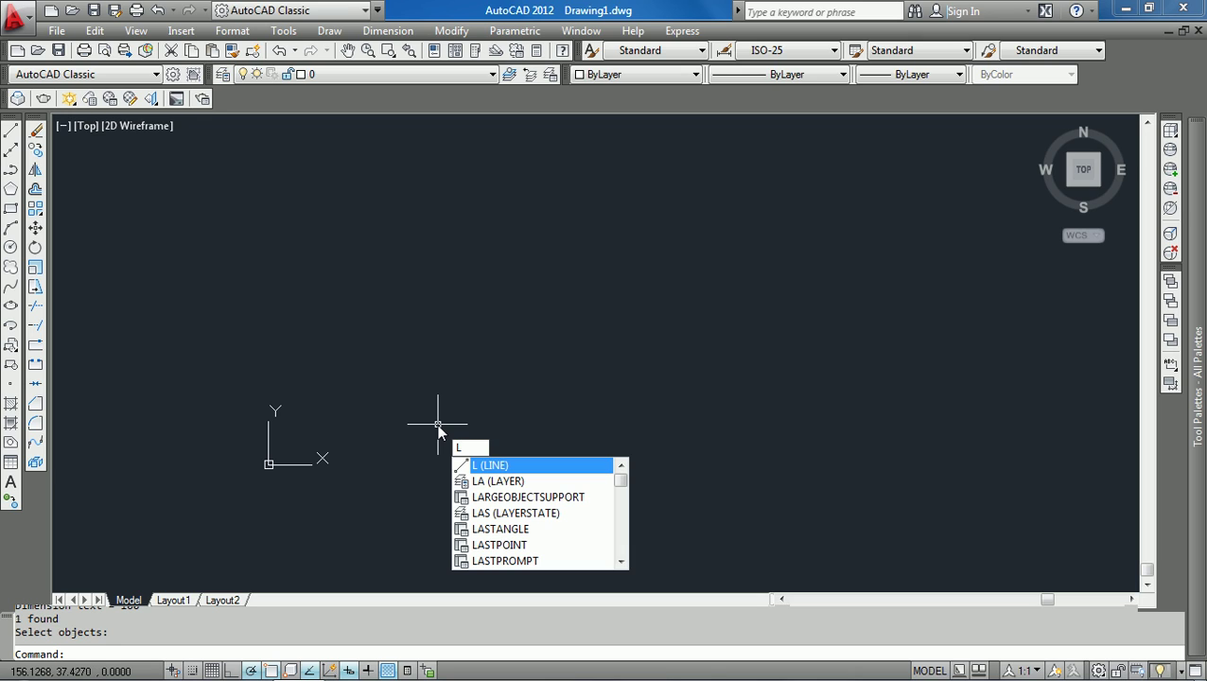
key("Return")
type("0")
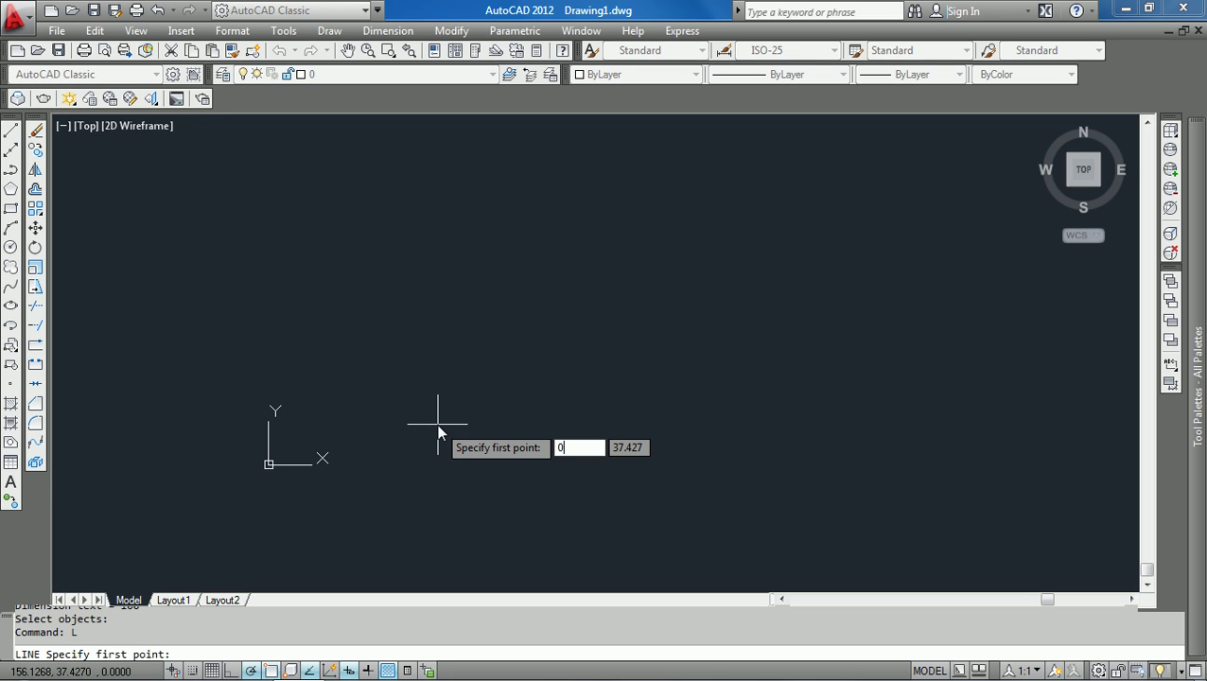
key("Tab")
type("0")
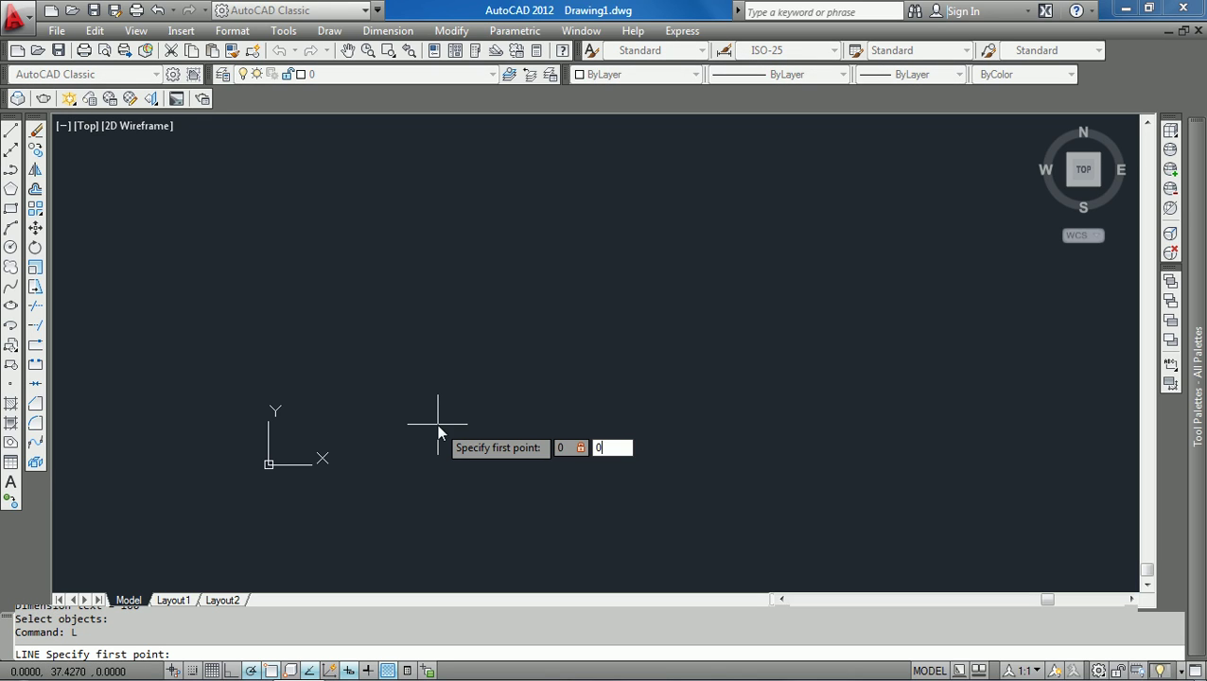
key("Return")
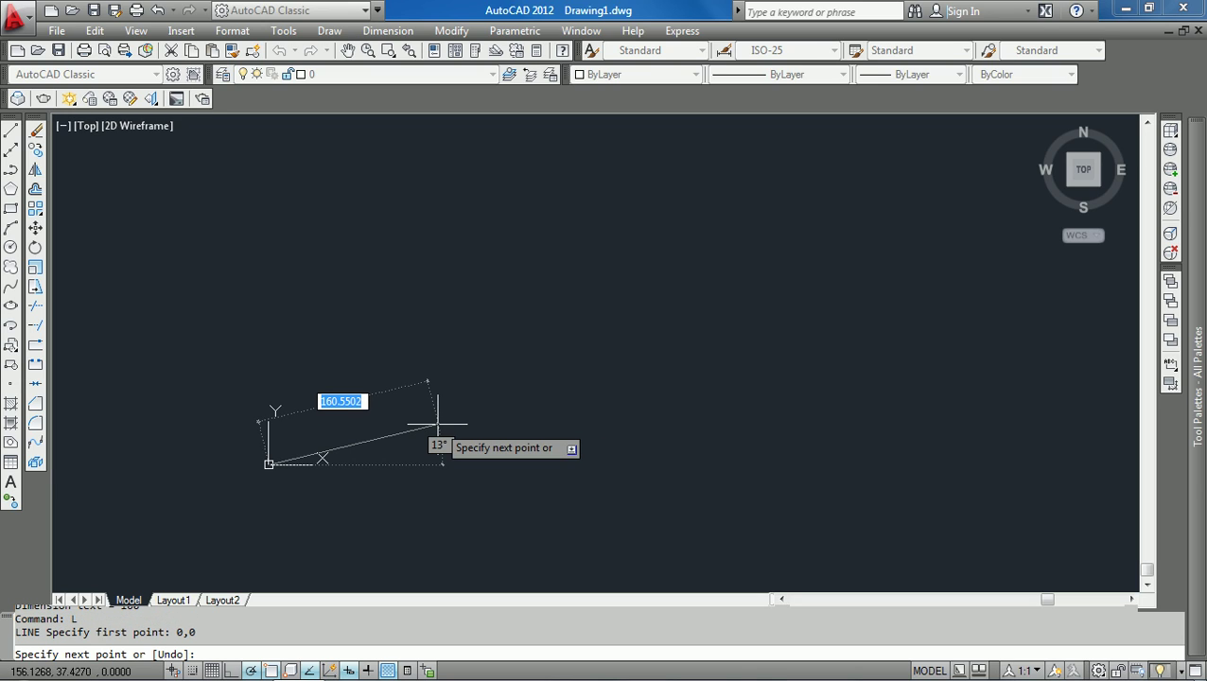
type("20")
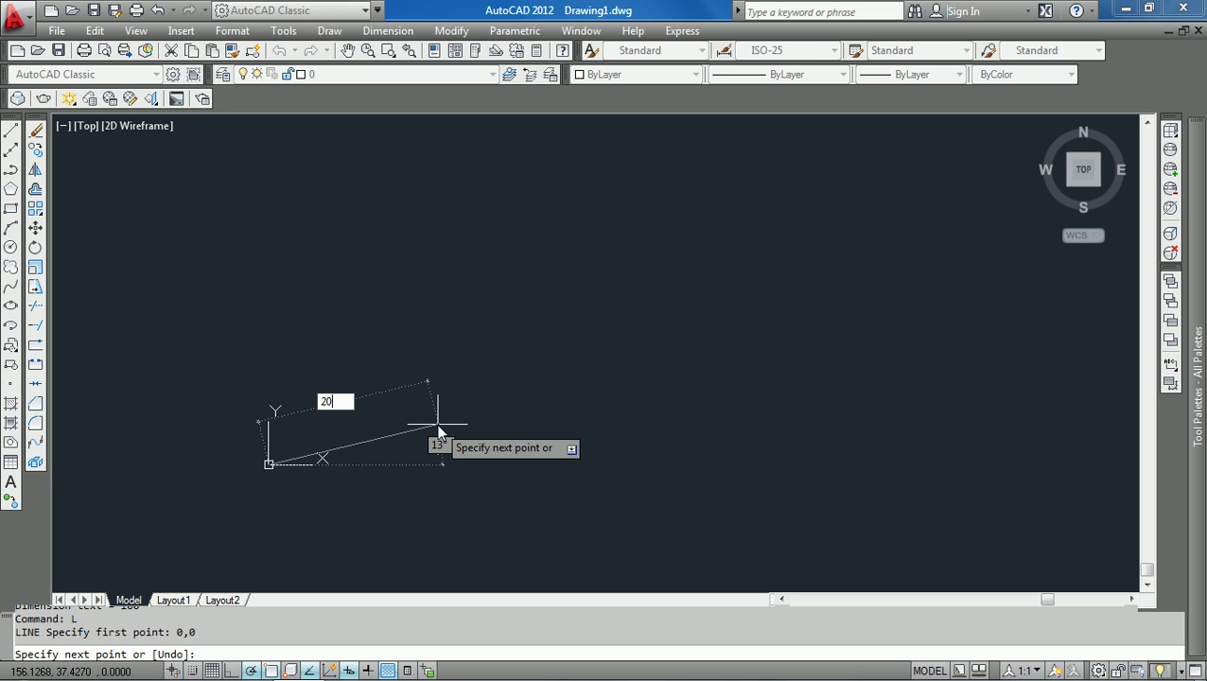
type("0")
key("Tab")
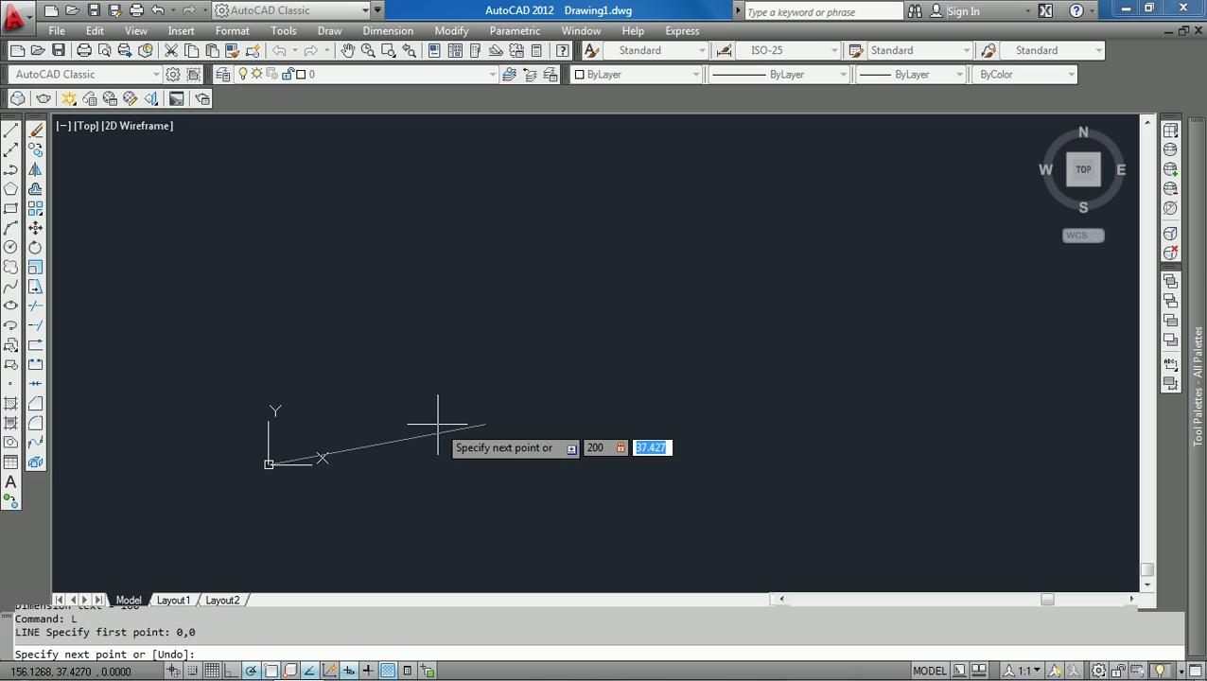
type("0")
key("Return")
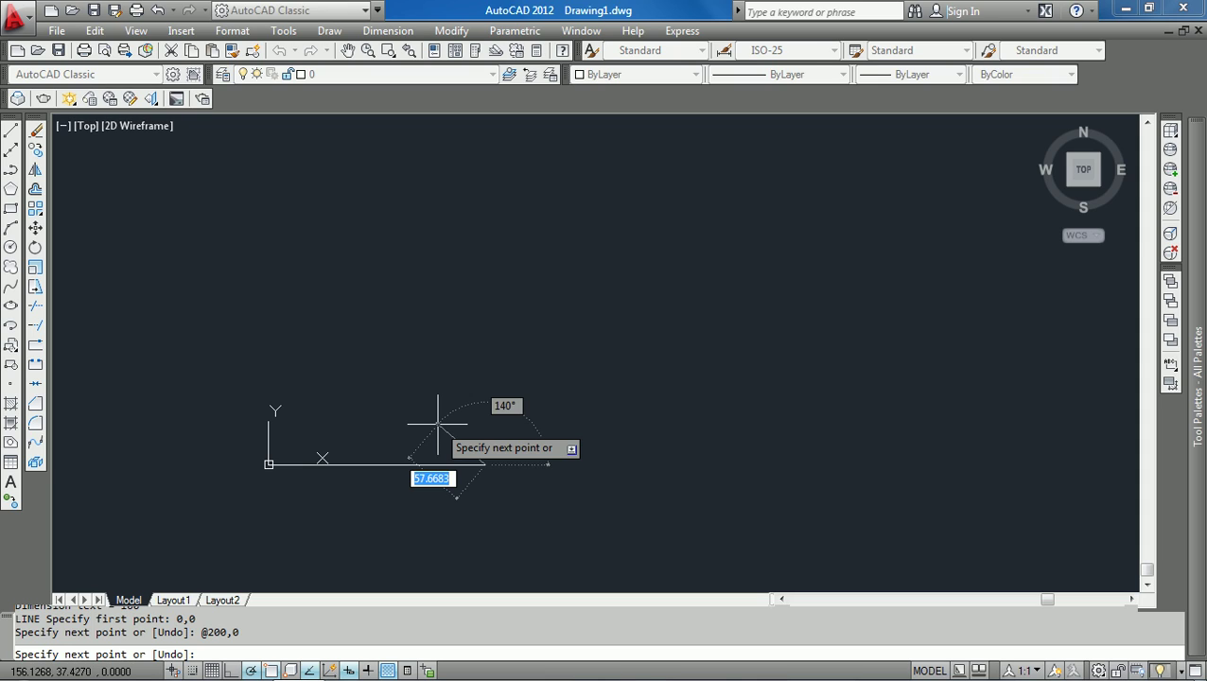
- Draw the 100-unit right edge upward
type("200")
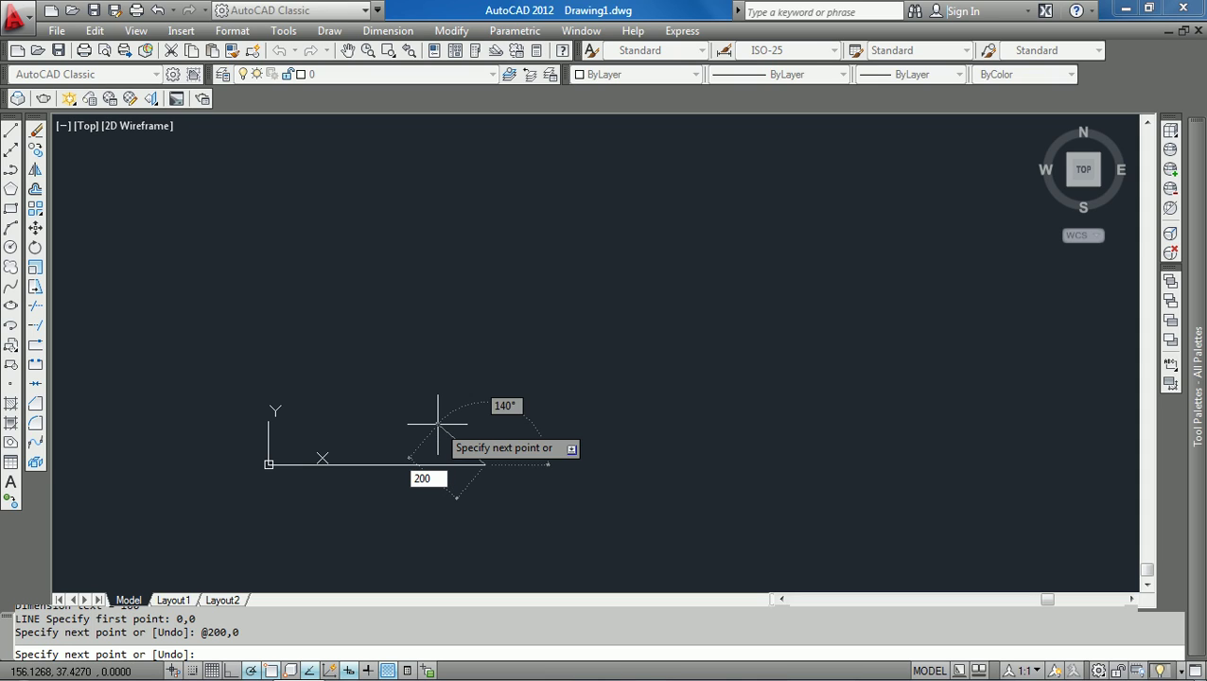
key("BackSpace")
key("BackSpace")
key("BackSpace")
type("0")
key("Tab")
type("1")
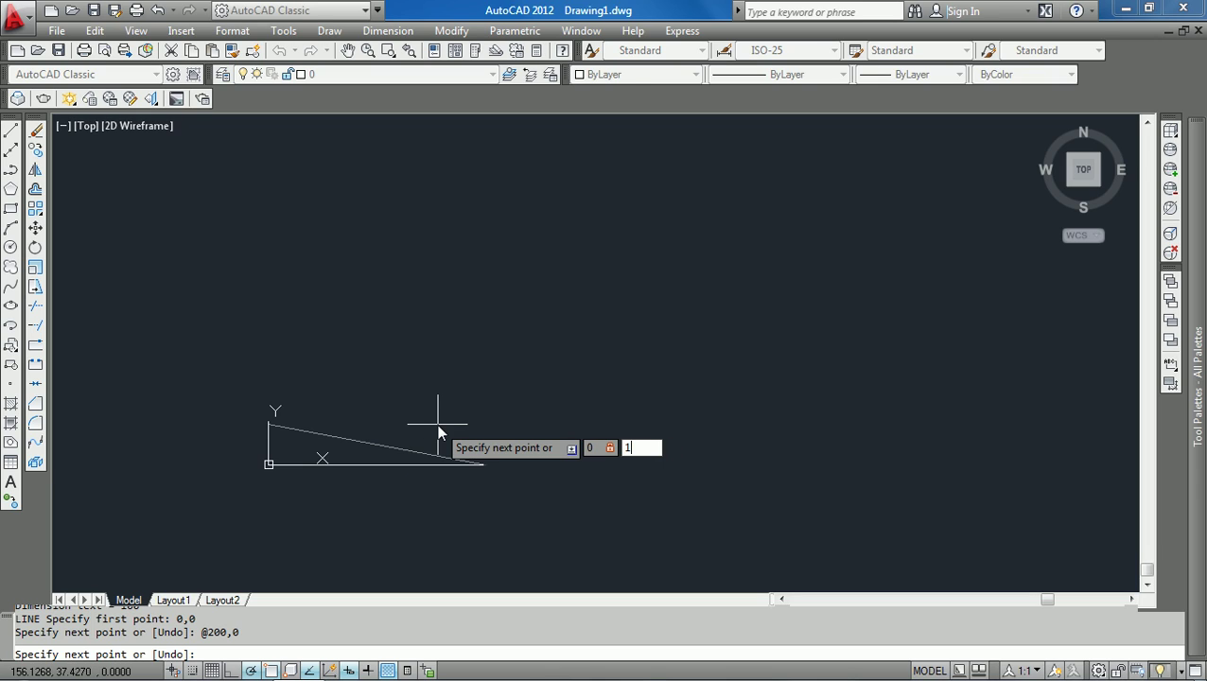
type("00")
key("Return")
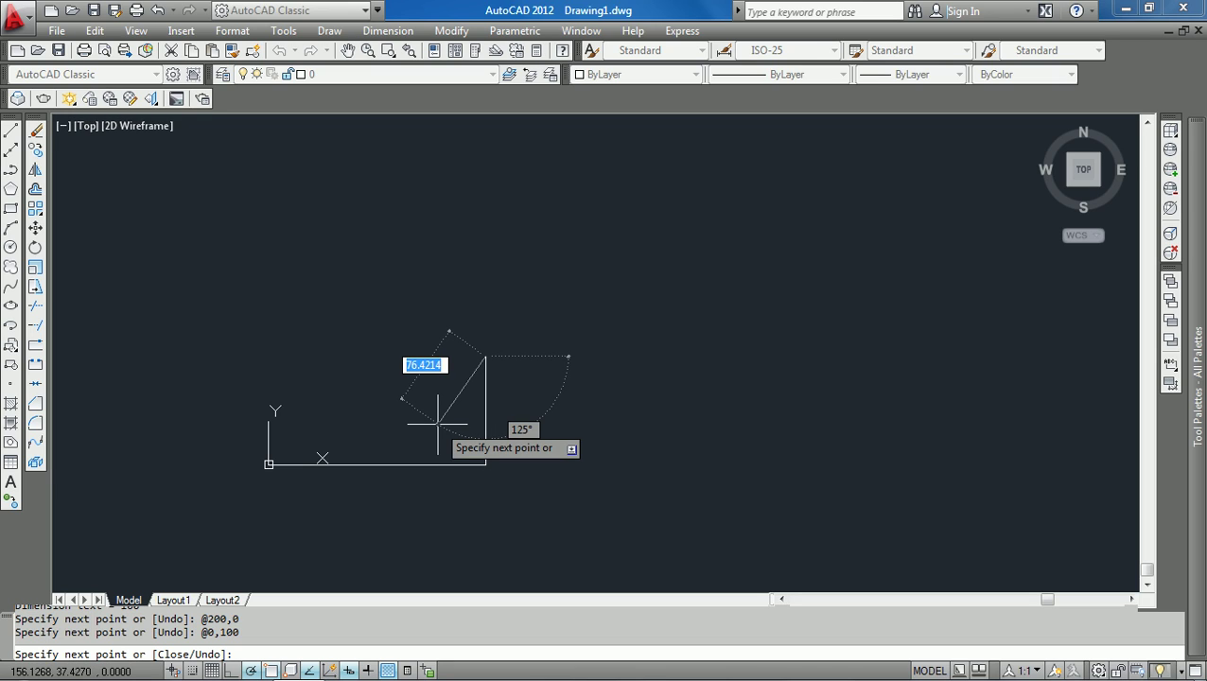
- Draw the 200-unit top edge leftward and the left edge down to the origin, ending LINE
type("-")
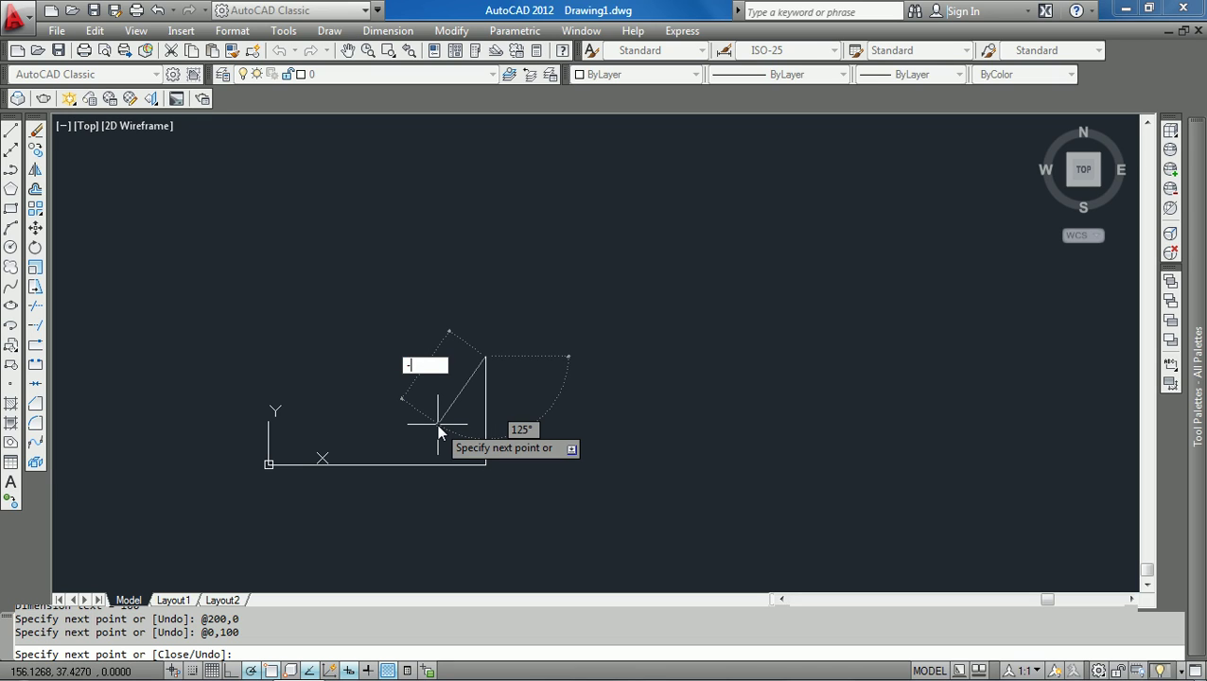
type("200")
key("Tab")
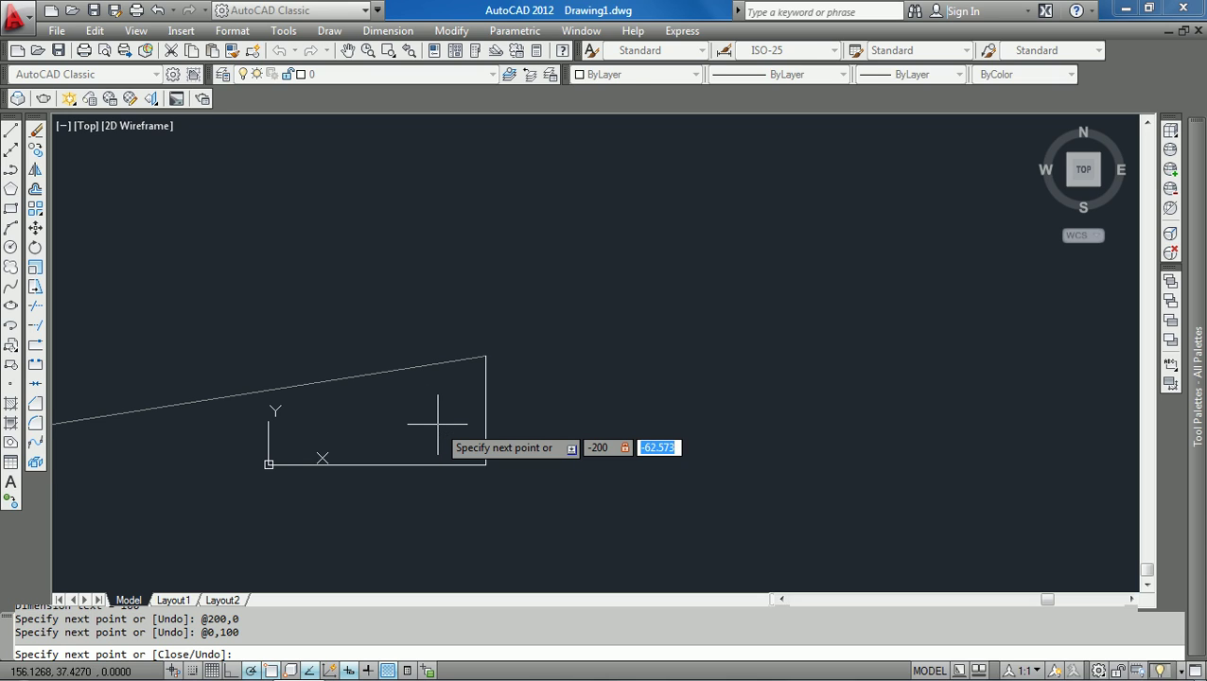
type("0")
key("Return")
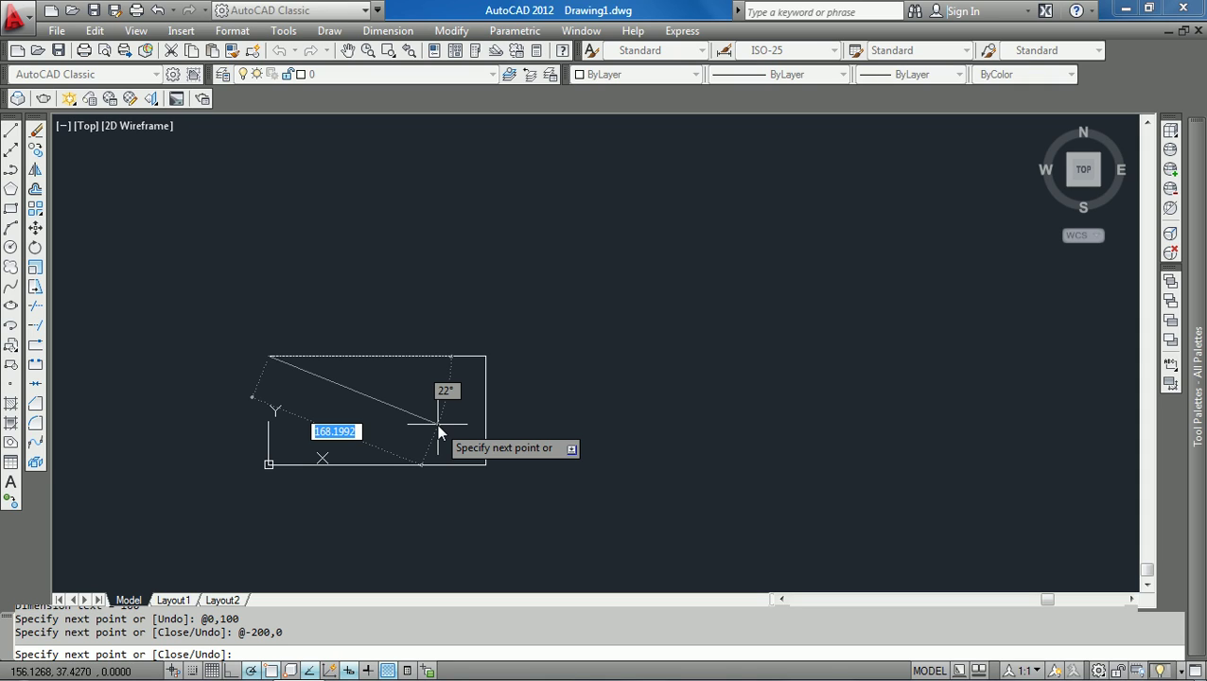
type("-")
key("BackSpace")
type("0")
type(",-100")
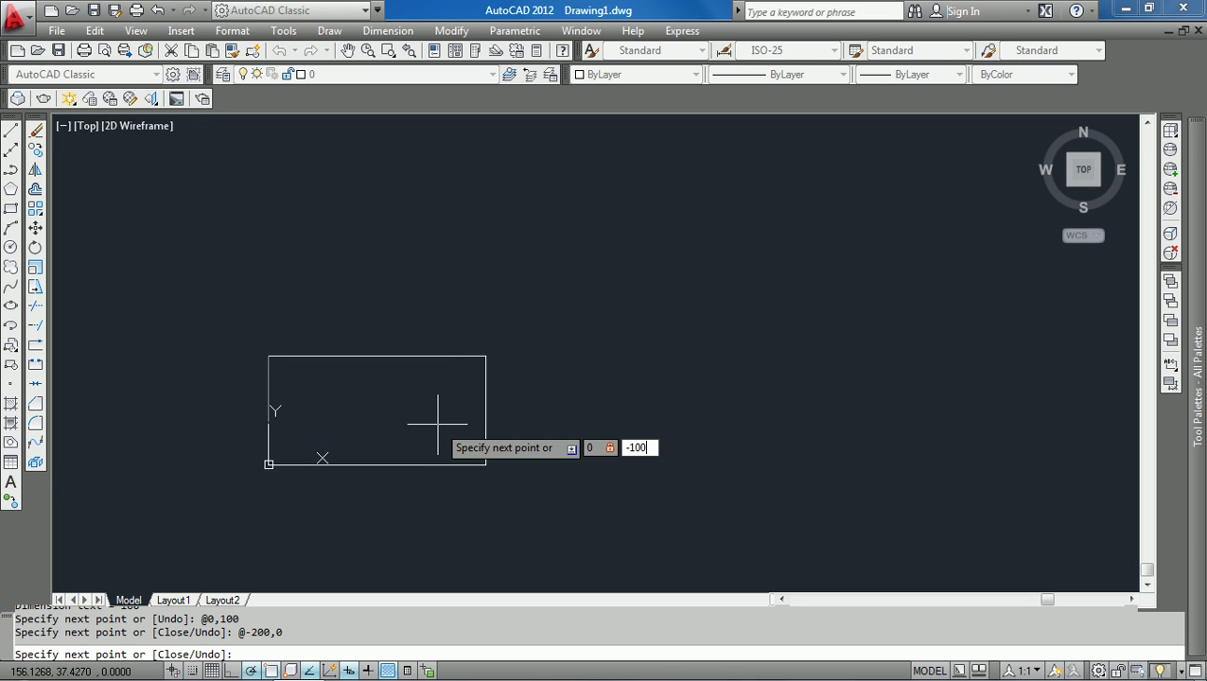
key("Return")
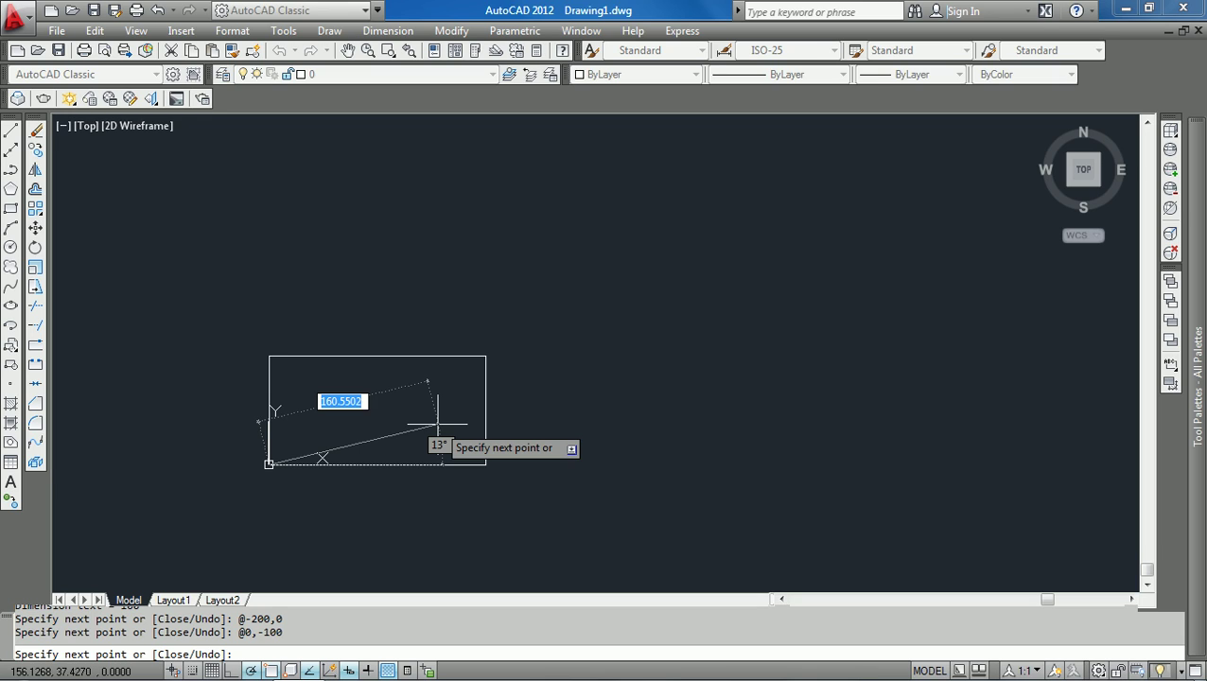
key("Return")
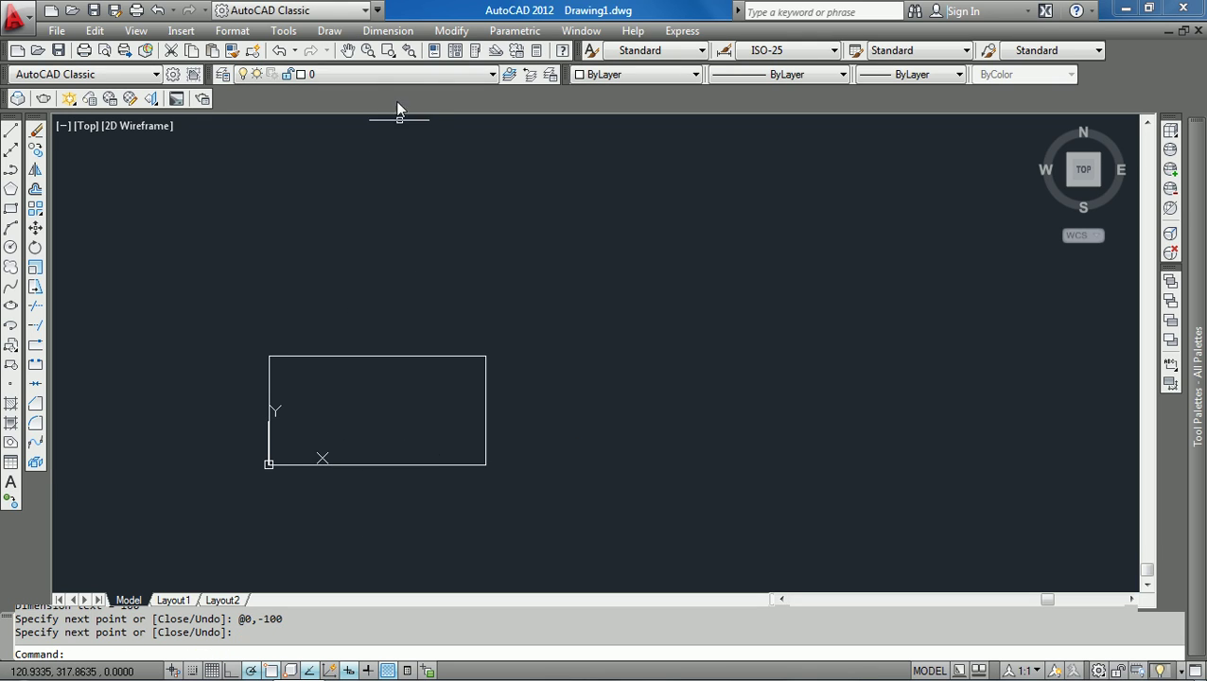
- Add a 200 linear dimension below the rectangle's bottom edge
left_click(388, 32)
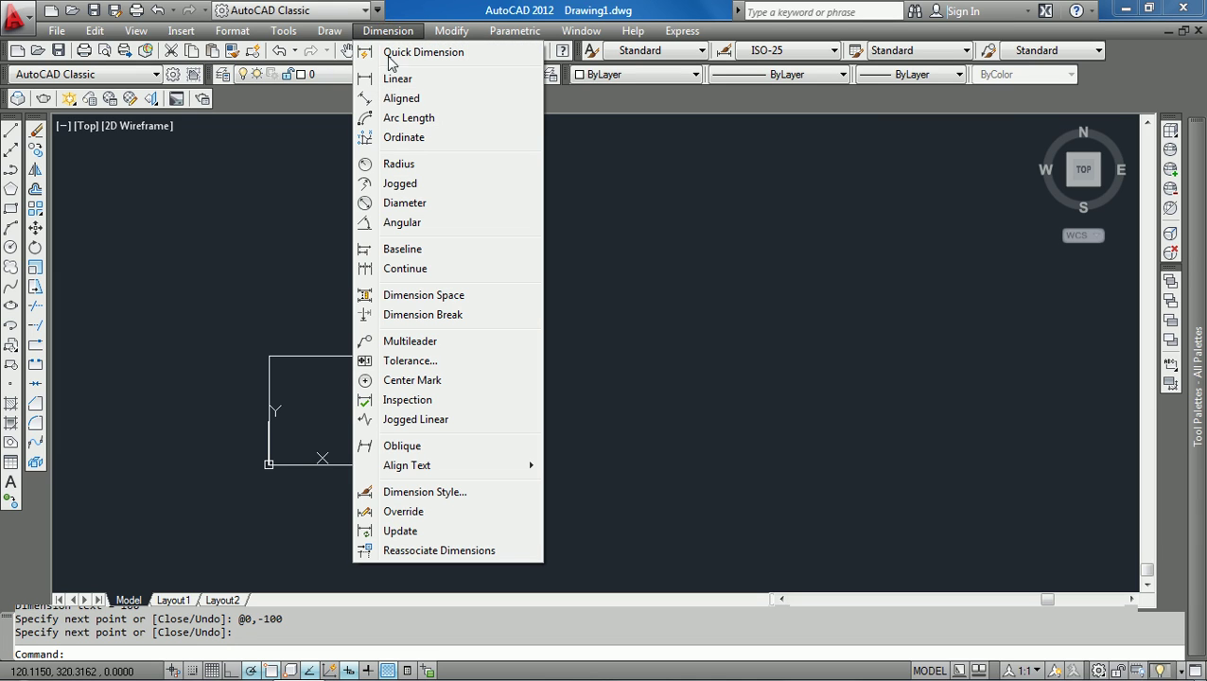
left_click(393, 81)
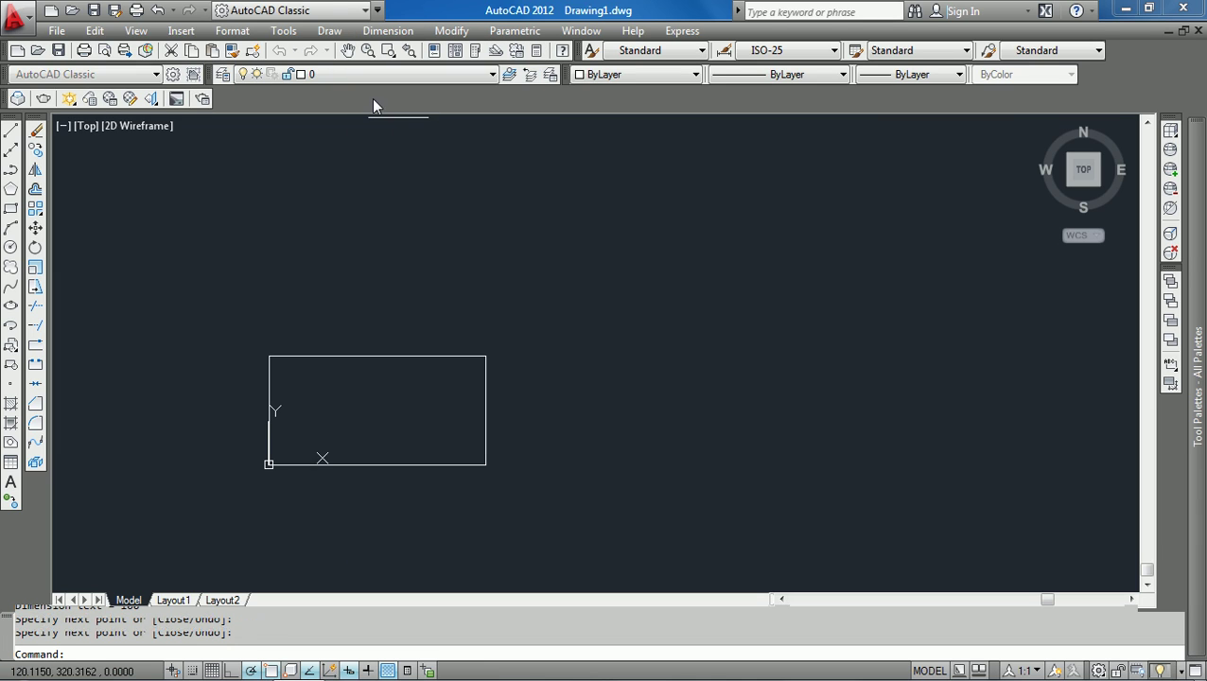
left_click(269, 463)
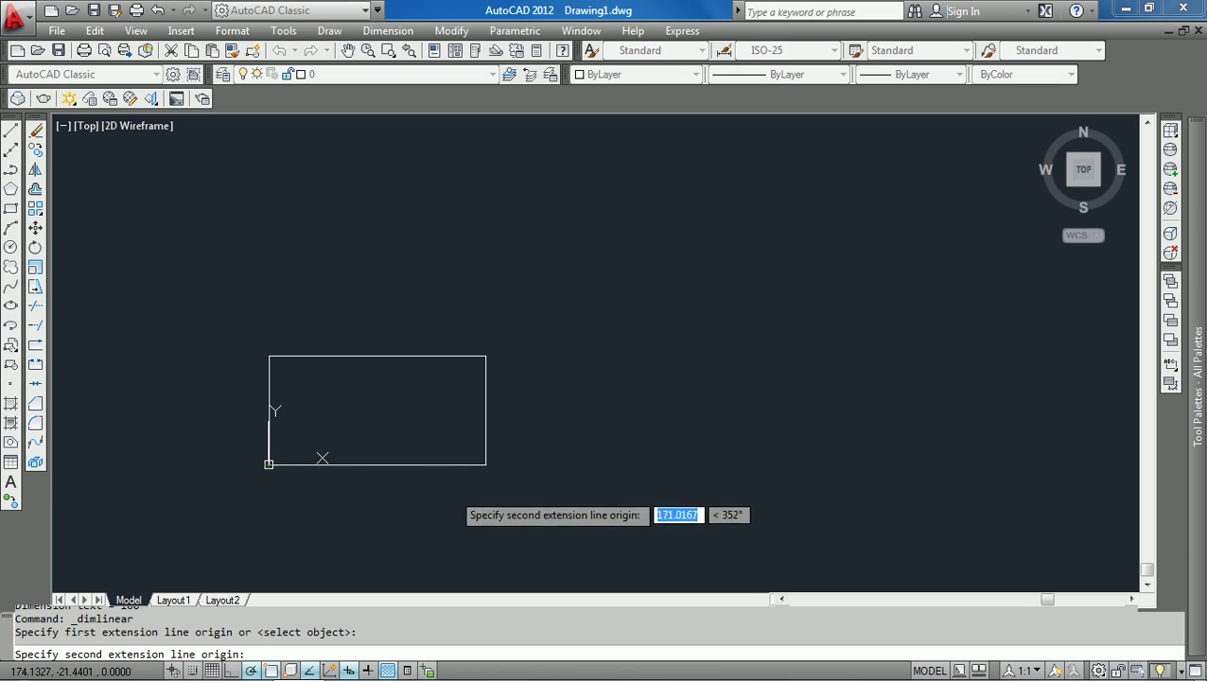
left_click(485, 465)
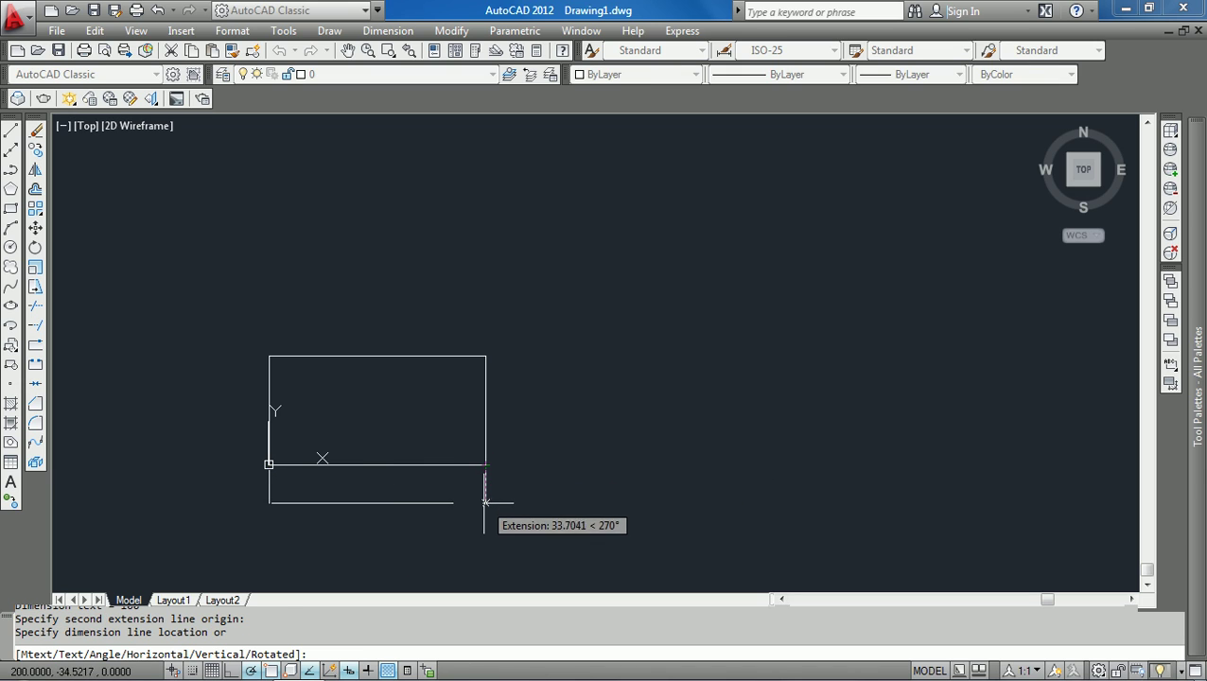
left_click(486, 502)
- Add a vertical 100 linear dimension to the right of the rectangle's right edge
left_click(388, 30)
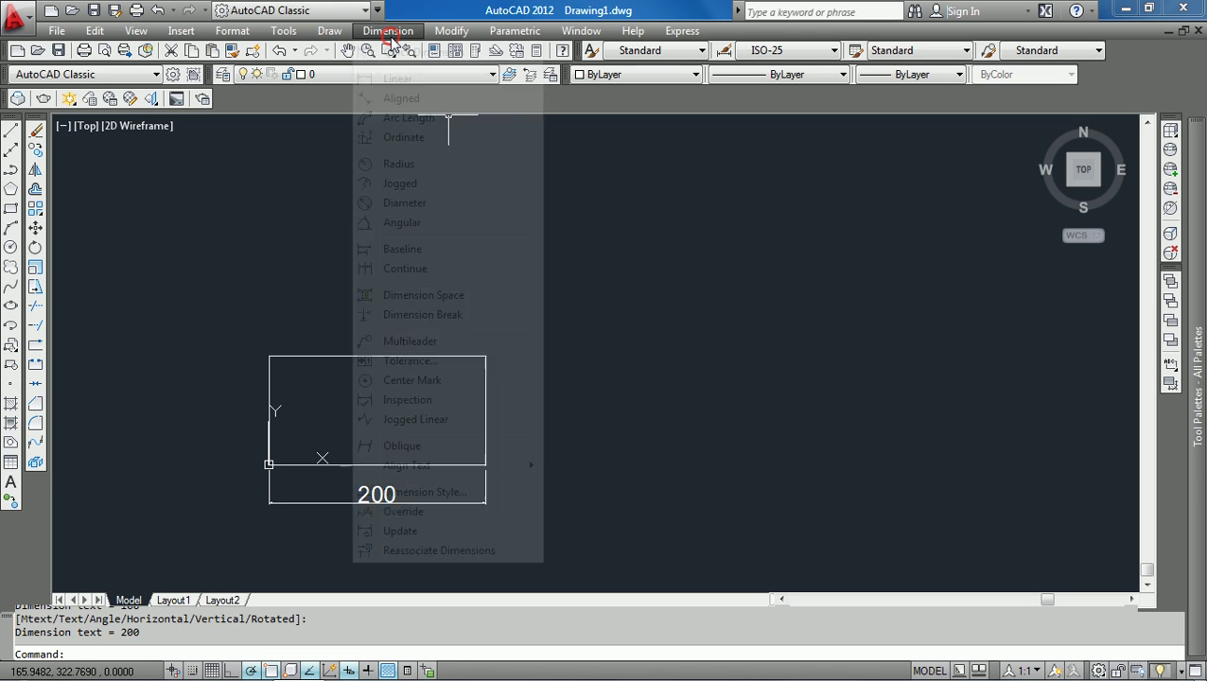
left_click(392, 78)
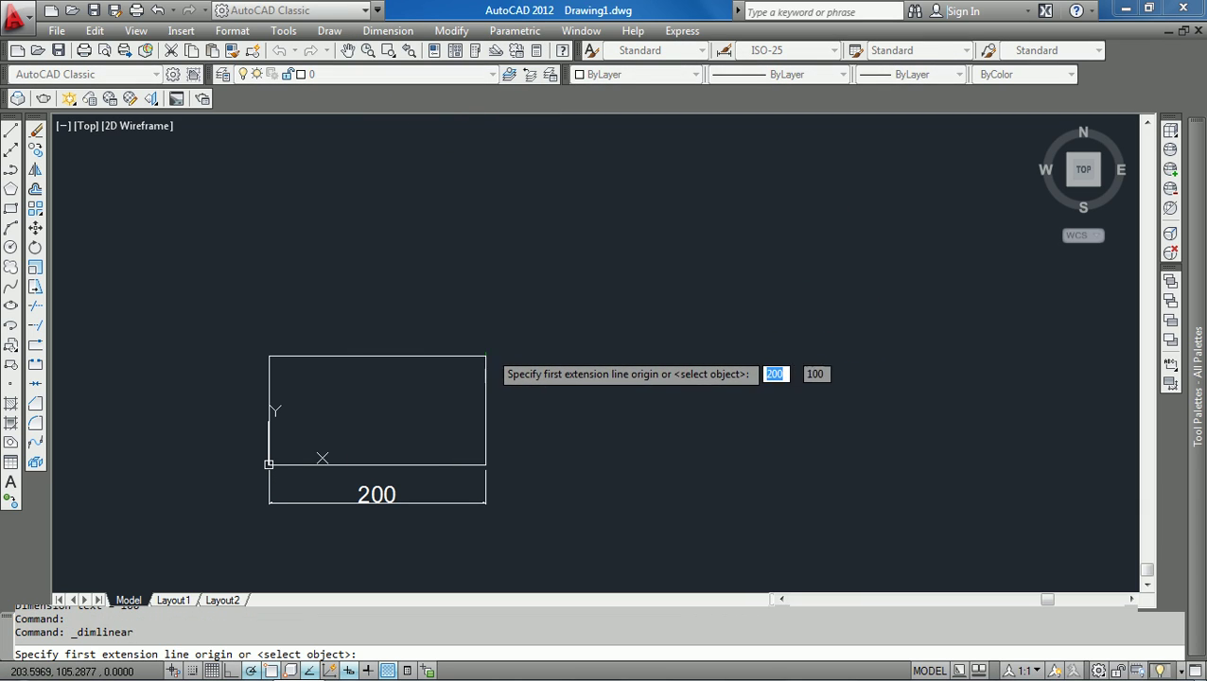
left_click(486, 356)
left_click(487, 465)
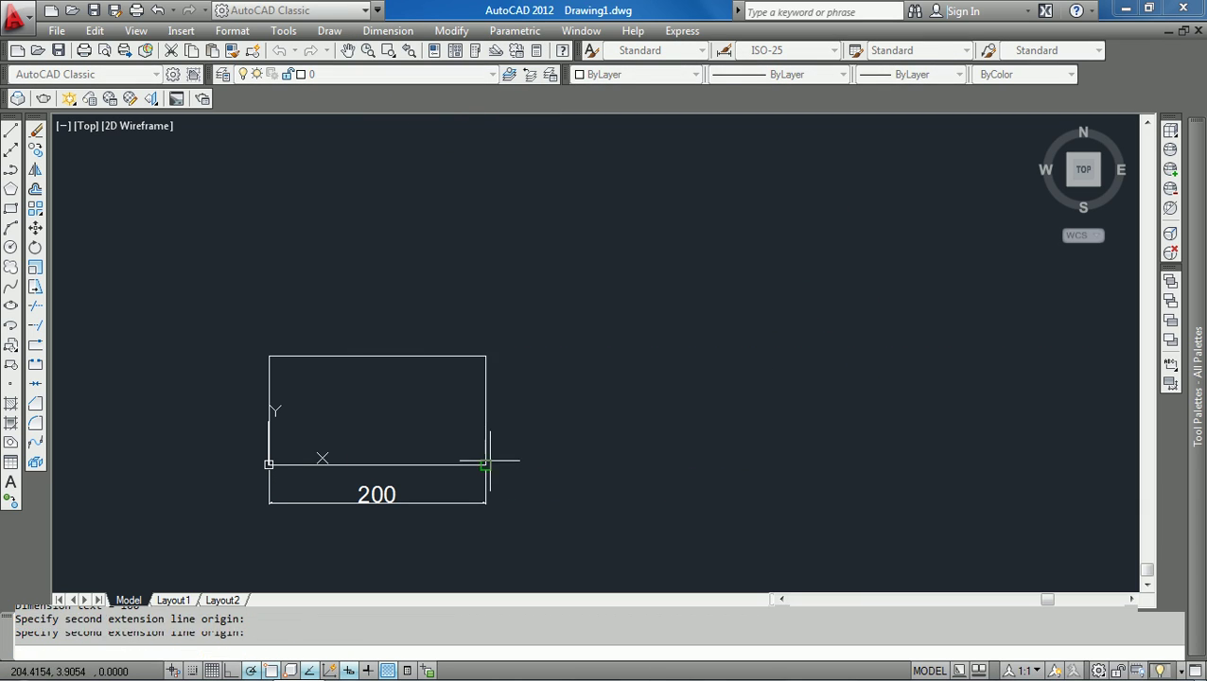
left_click(527, 455)
left_click(527, 455)
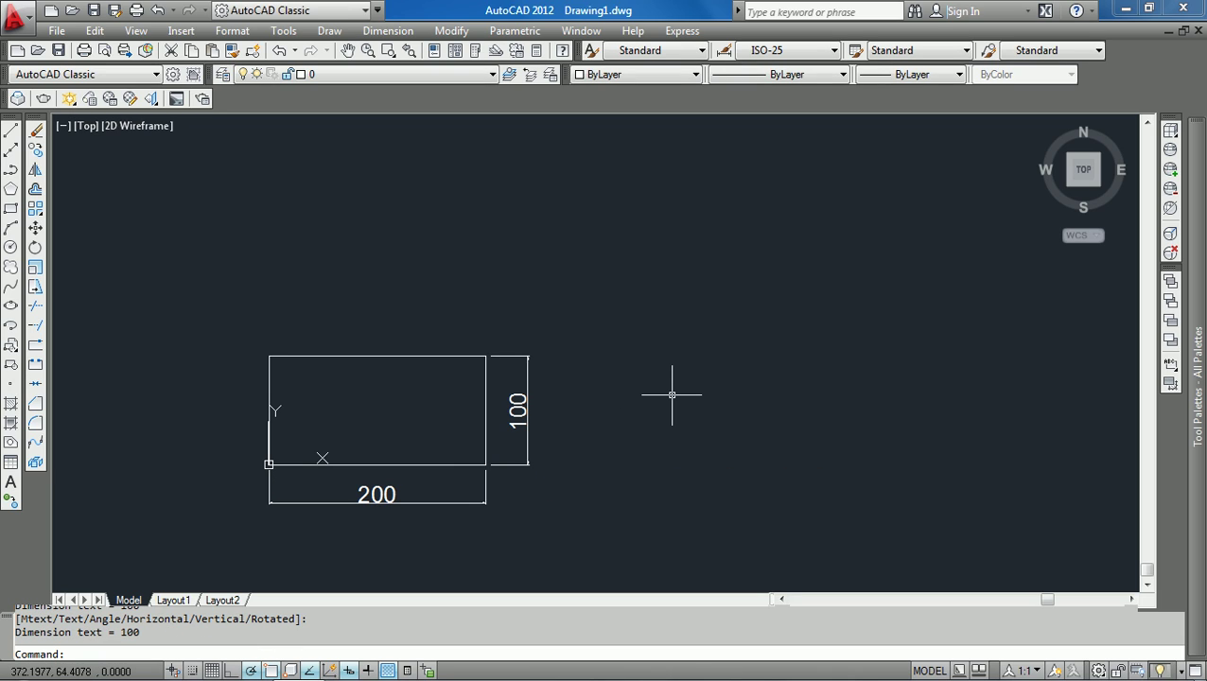
- Erase the rectangle and all its dimensions with ERASE ALL
type("e")
key("Return")
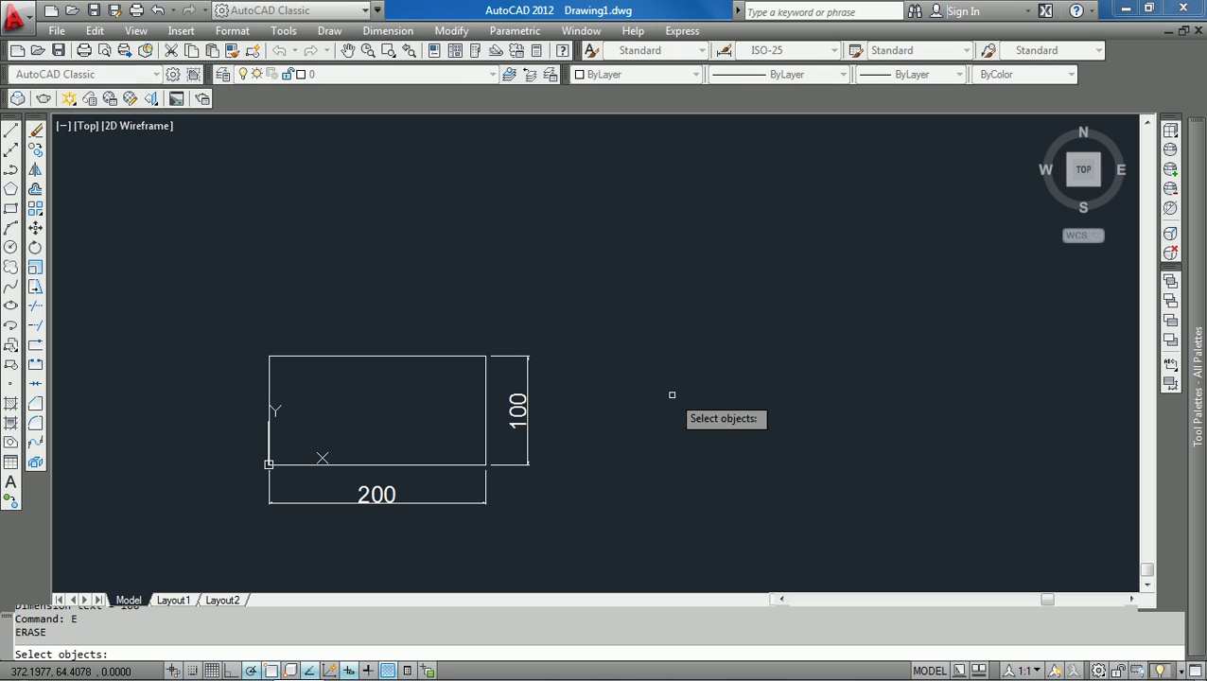
type("ALL")
key("Return")
key("Return")
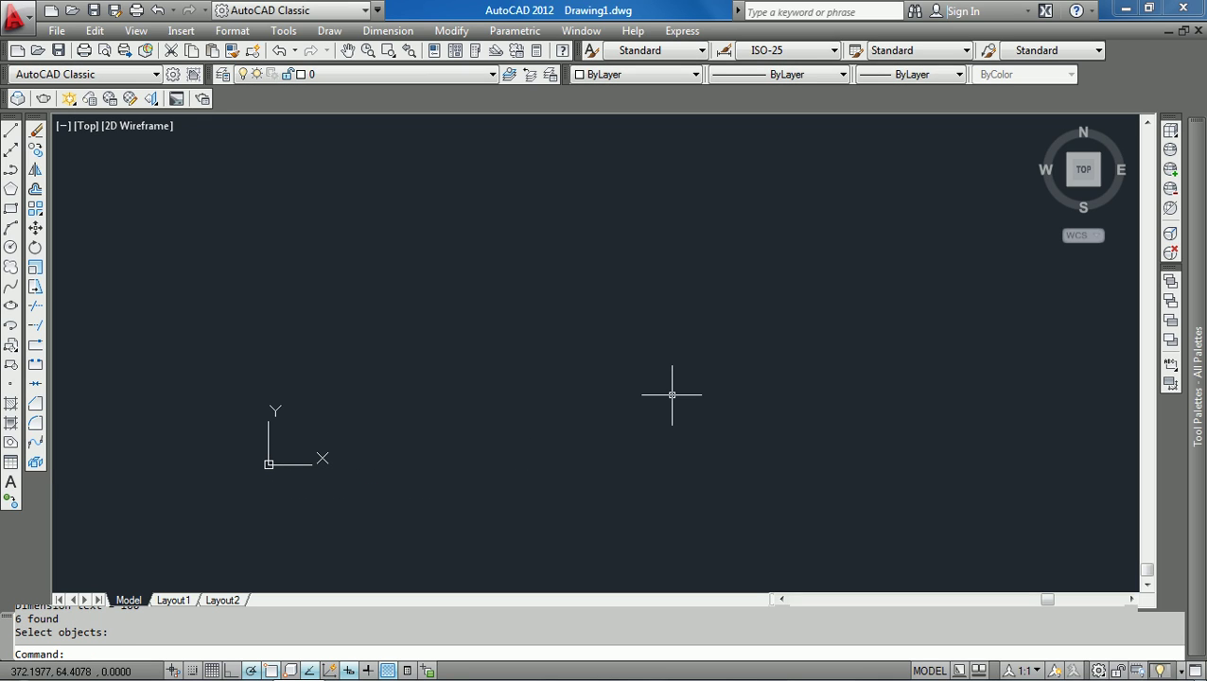
- Start a line at 0,0 and draw the 300-unit bottom edge
type("L")
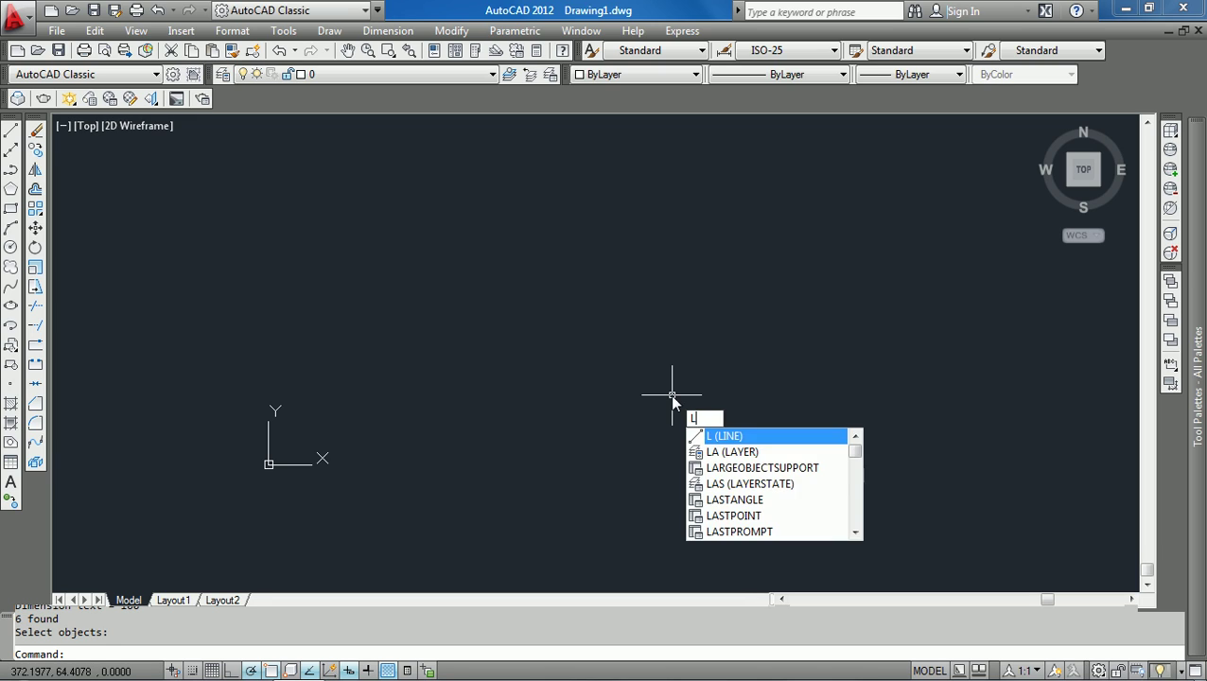
key("Return")
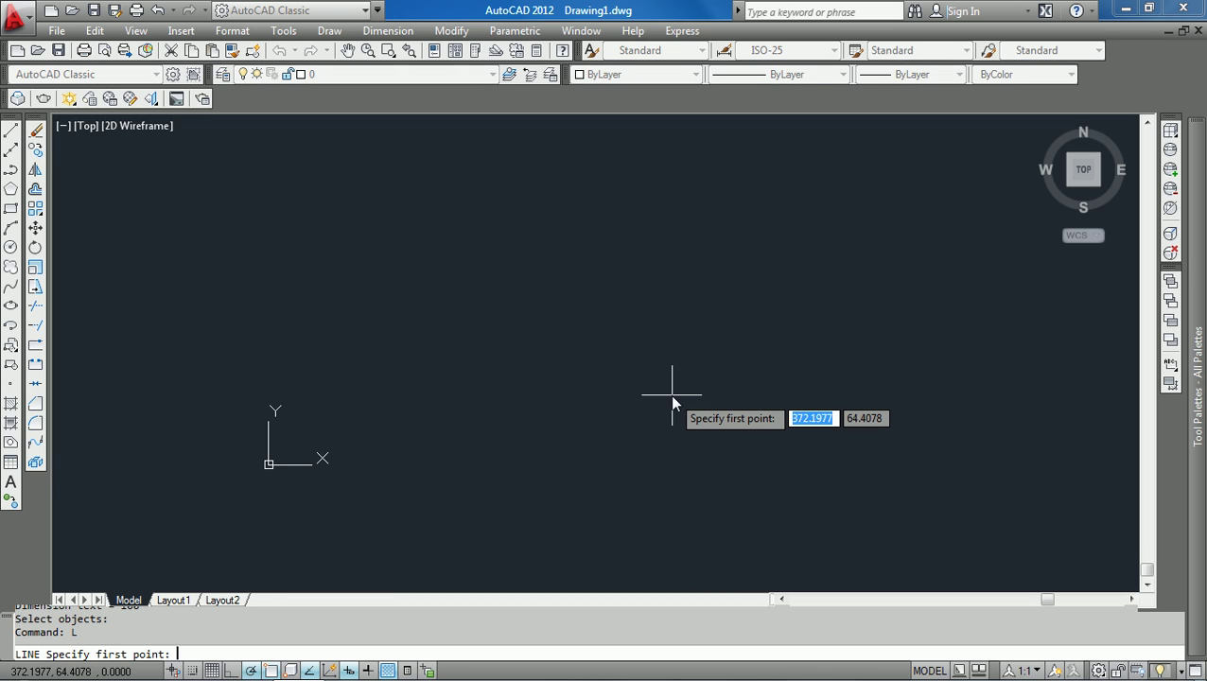
type("0,0")
key("Return")
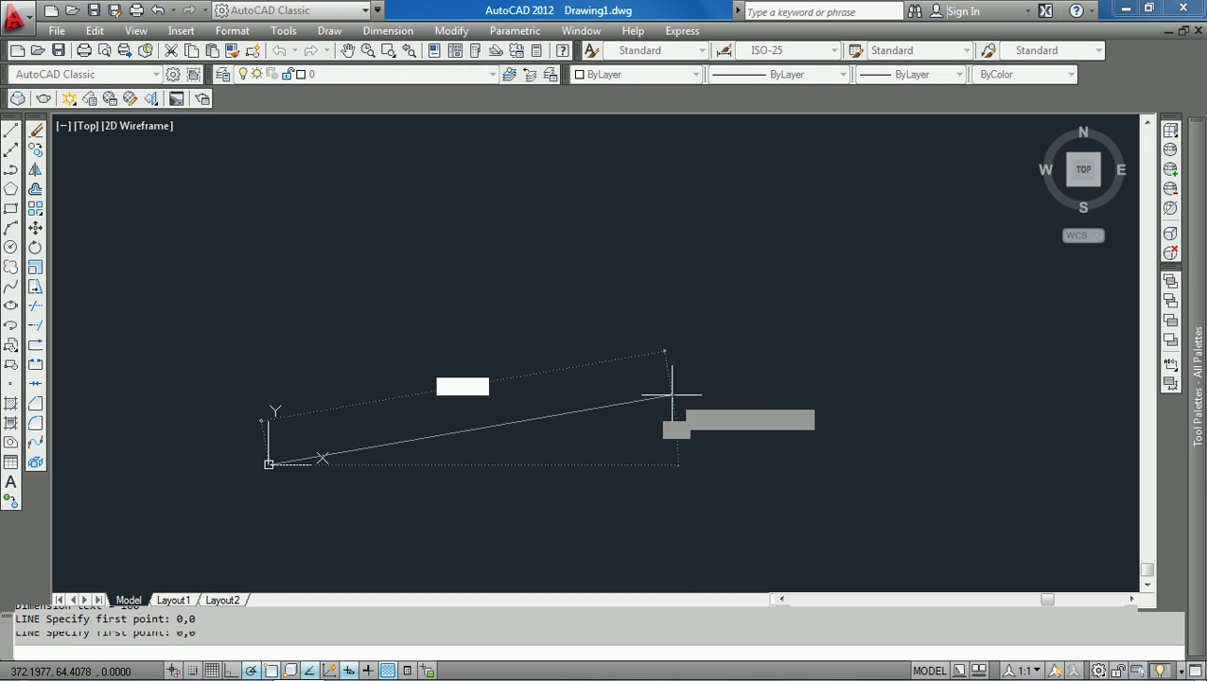
type("300")
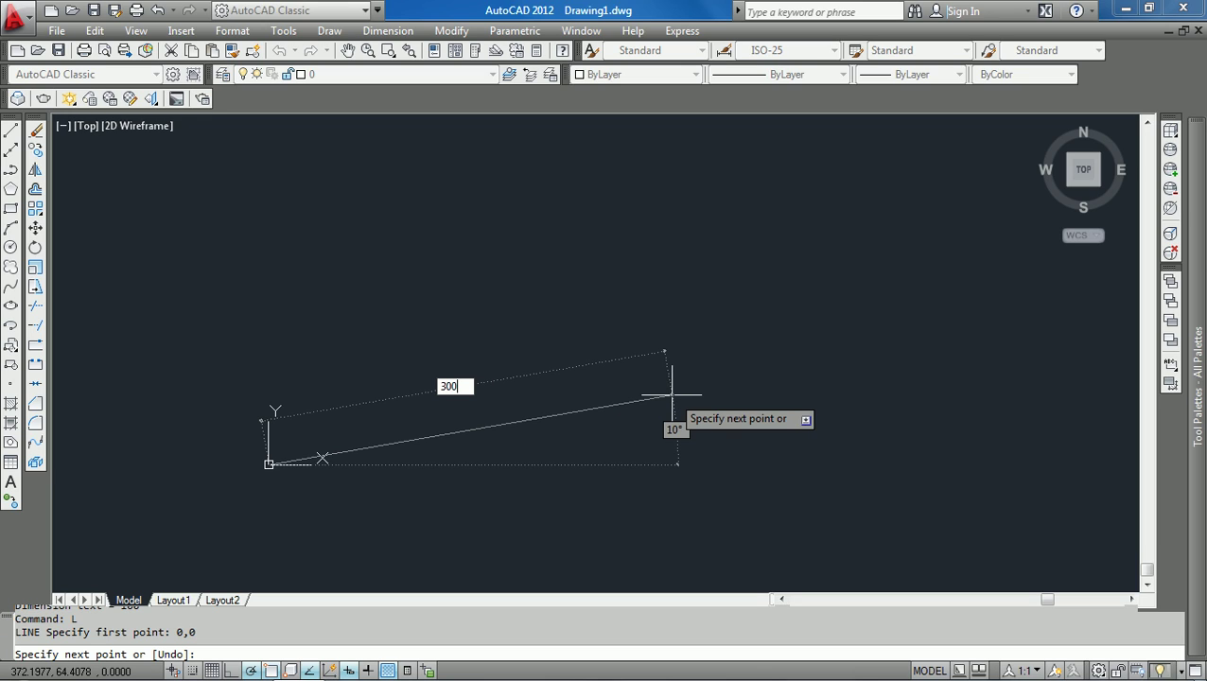
key("Tab")
type("0")
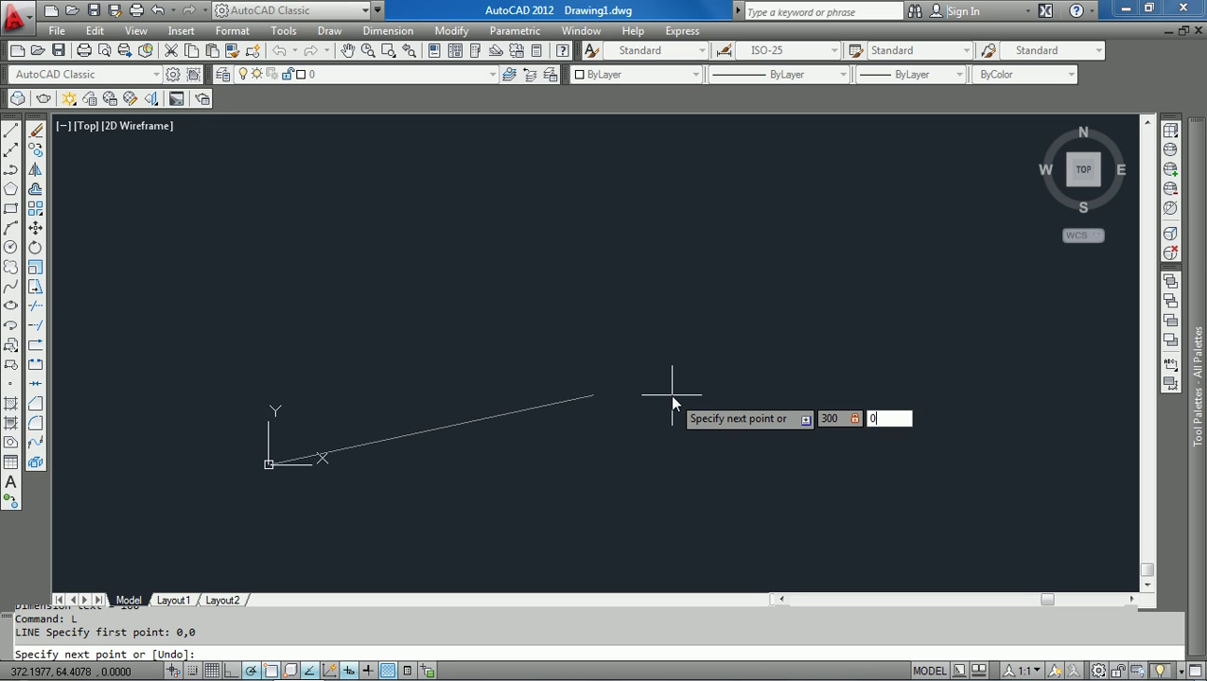
key("Return")
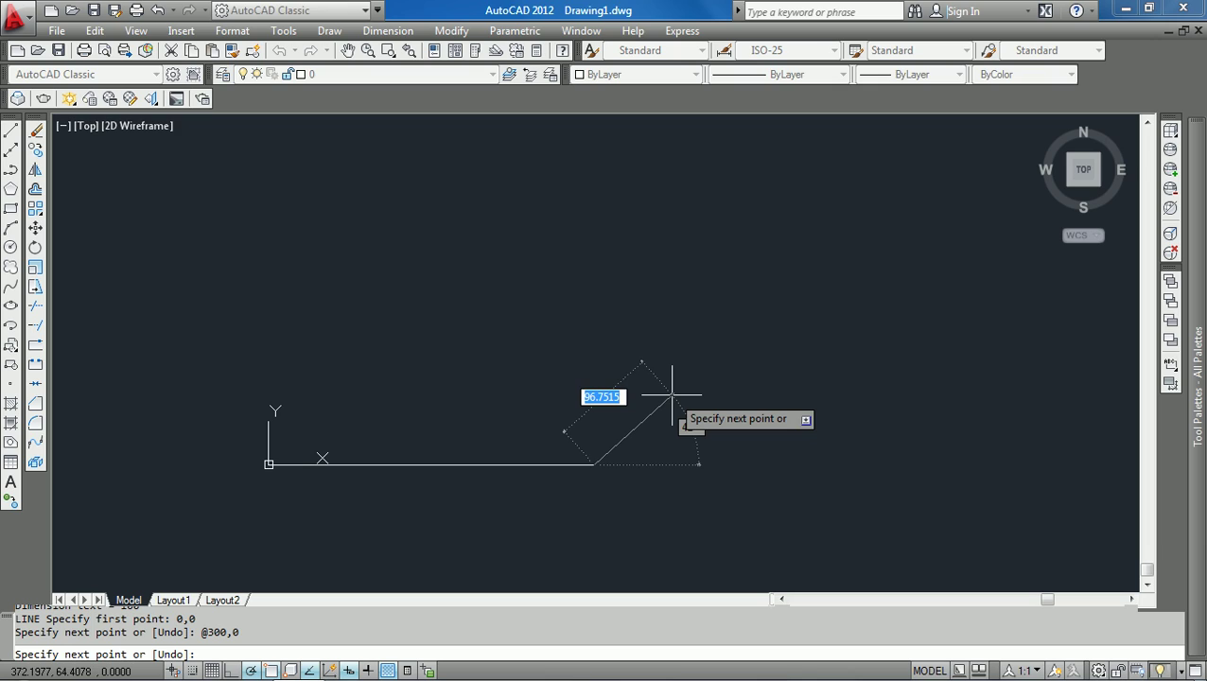
- Draw the steps: 100 up, 100 left, then 100 up again
type("0")
key("Tab")
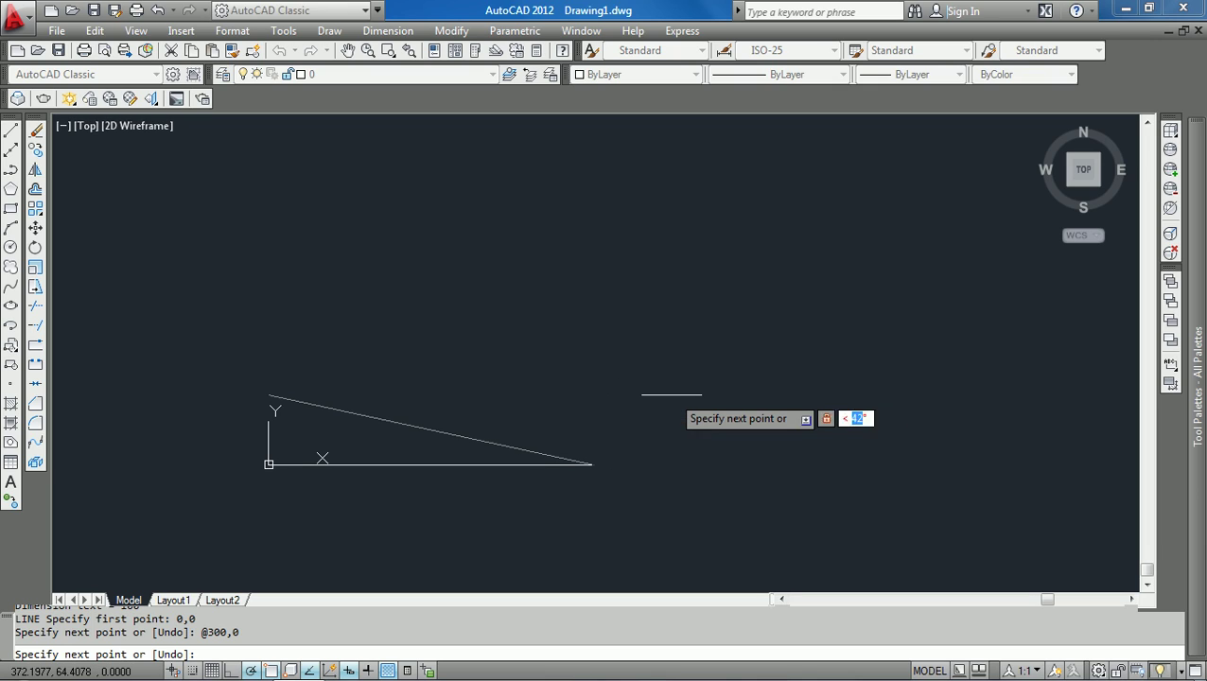
type("100")
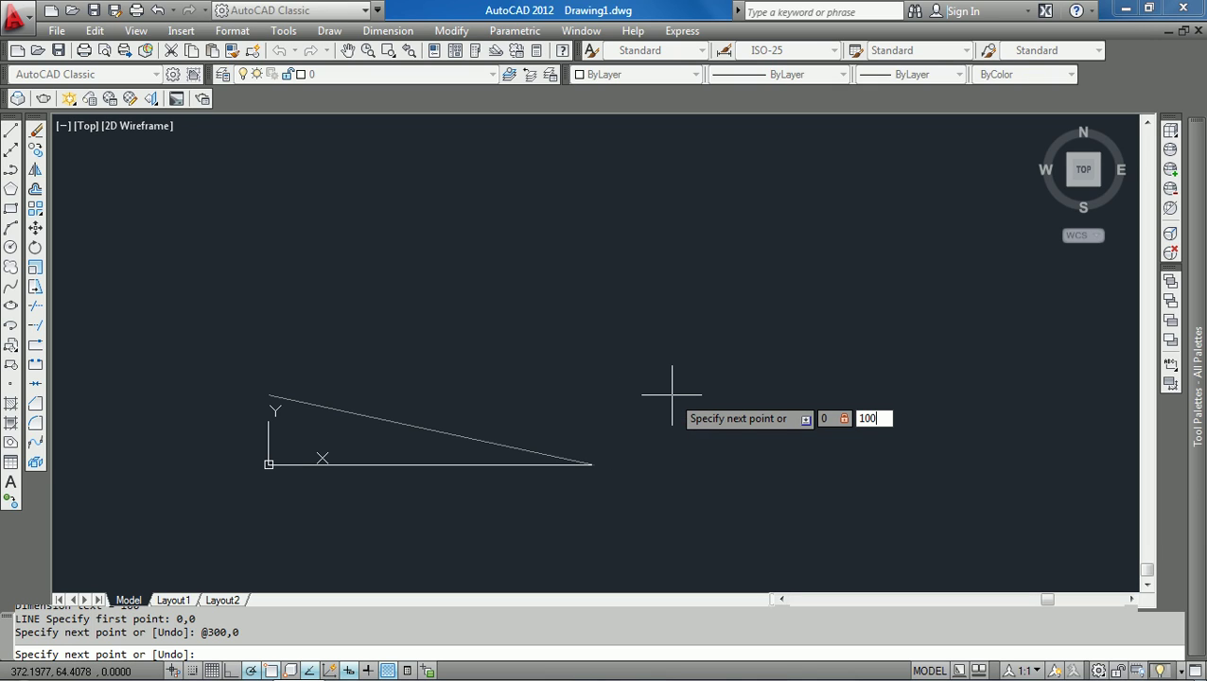
key("Return")
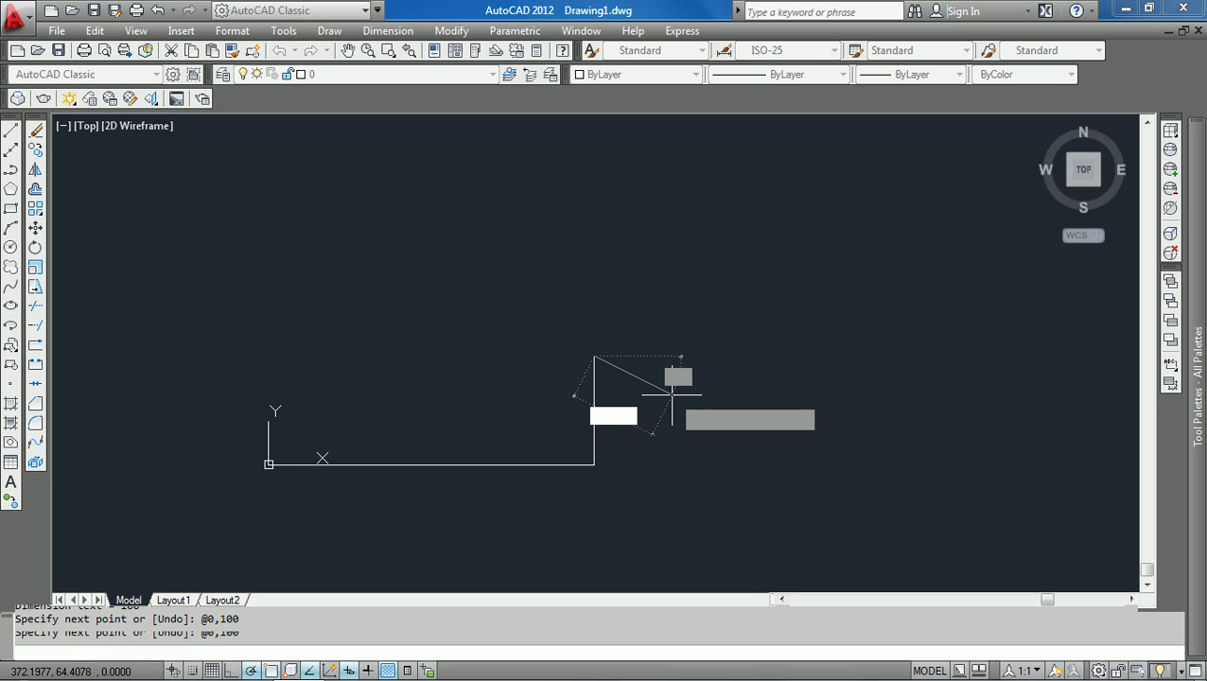
type("-1")
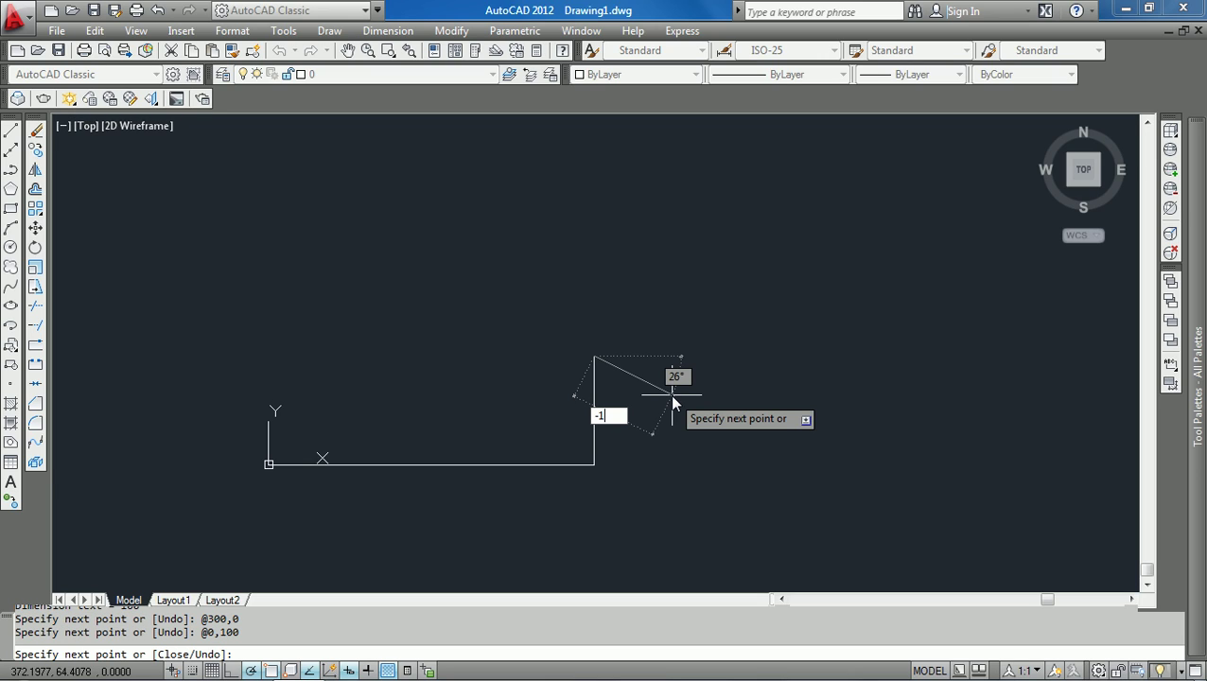
type("00")
key("Tab")
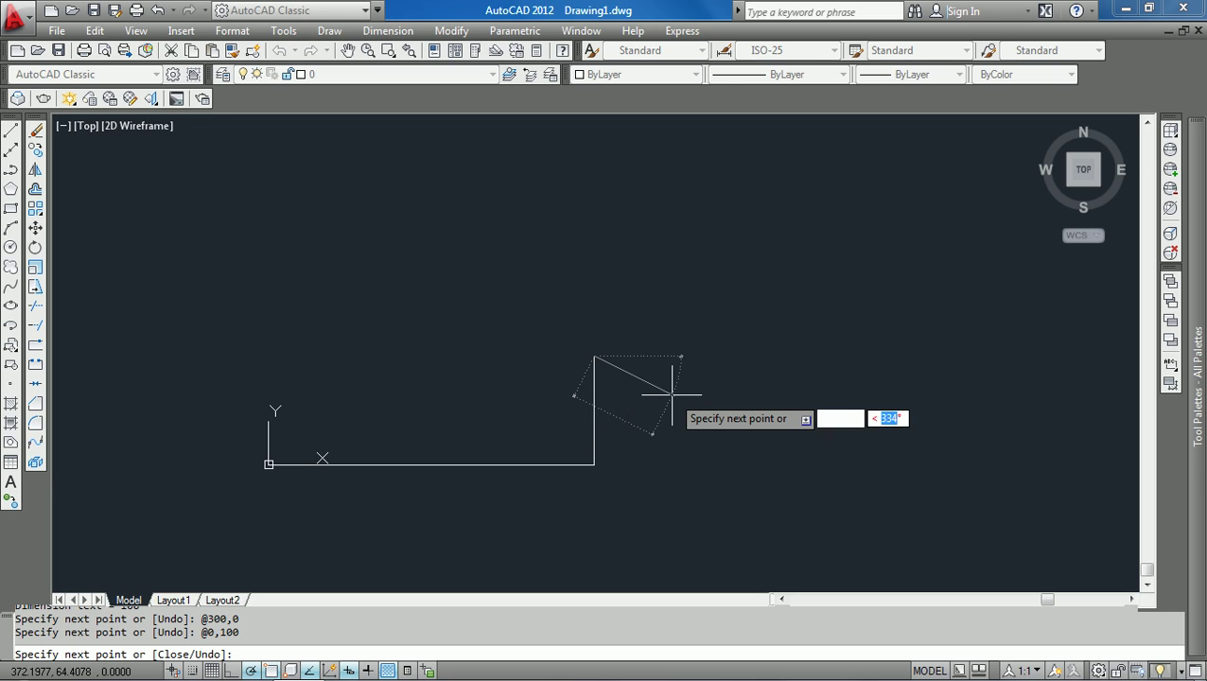
type("0")
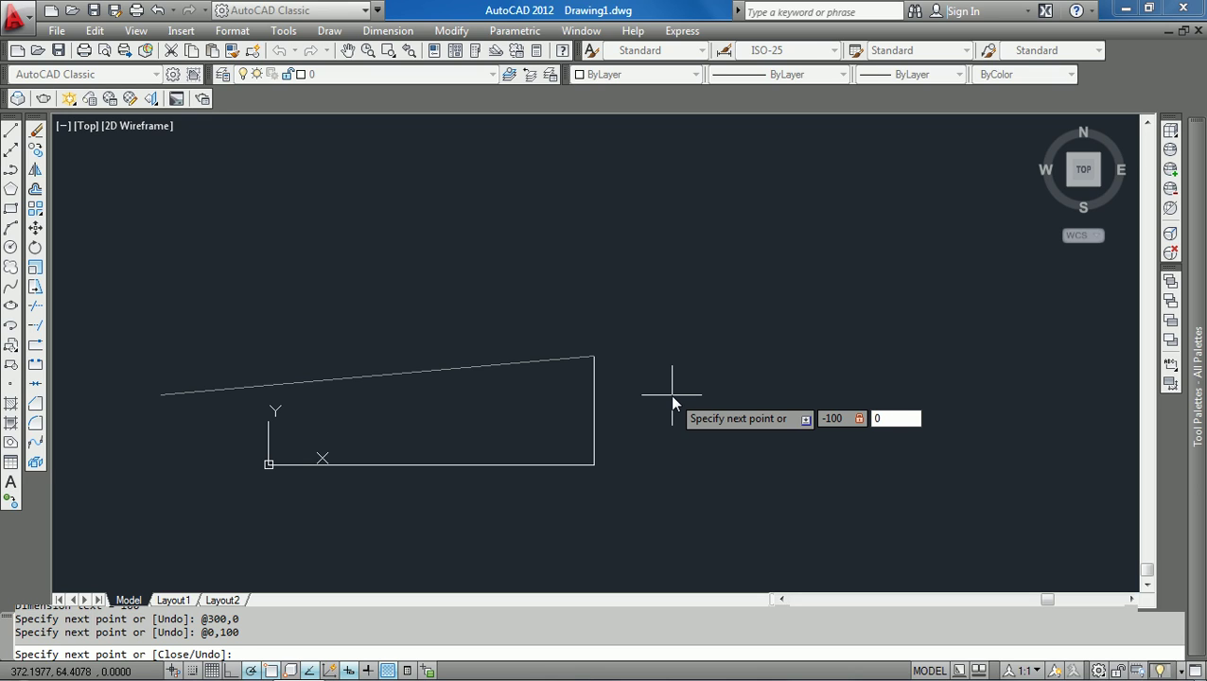
key("Return")
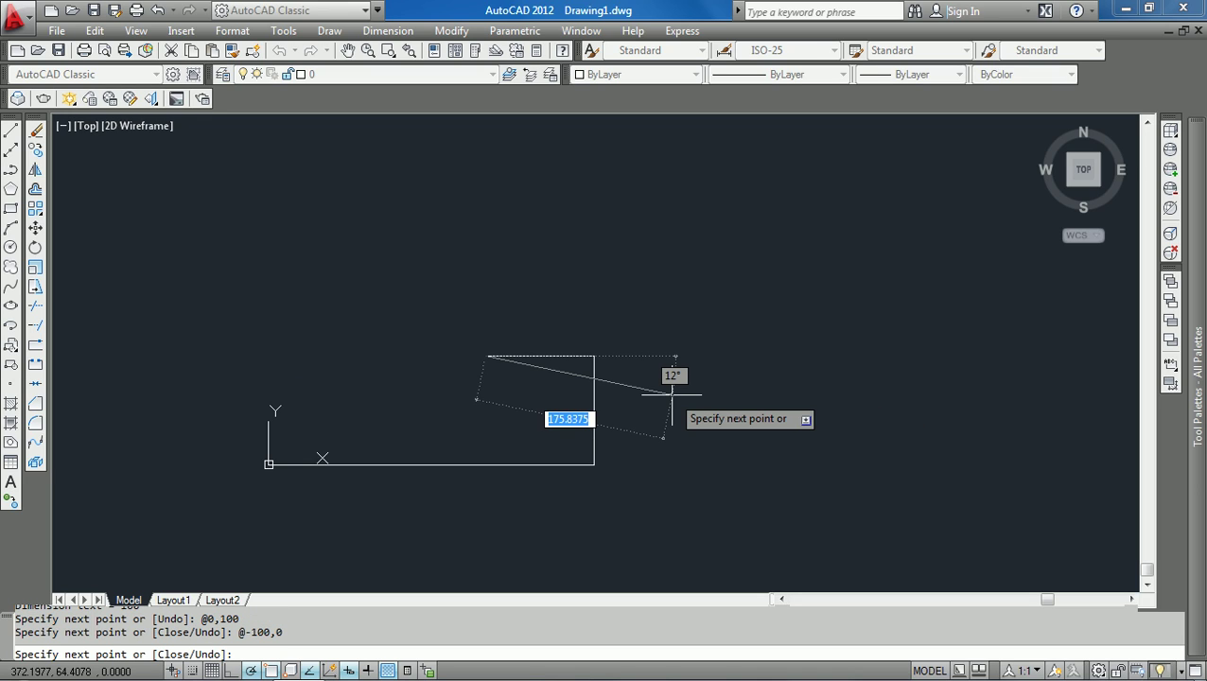
type("0")
key("Tab")
type("1")
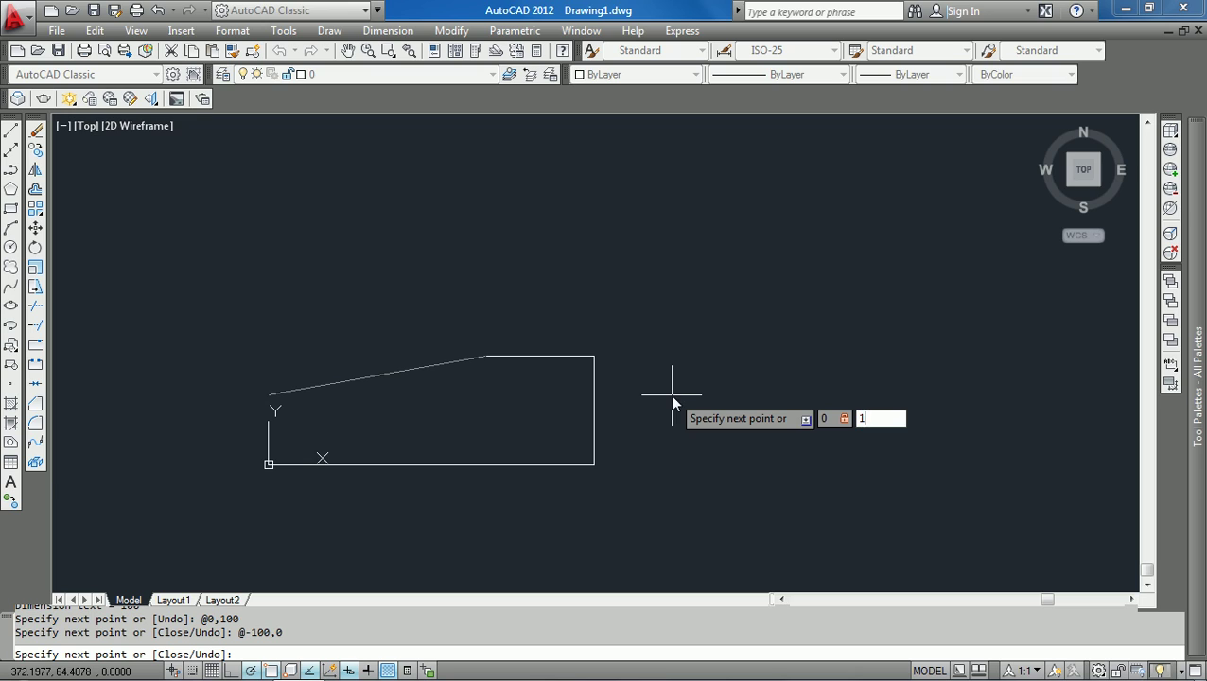
type("00")
key("Return")
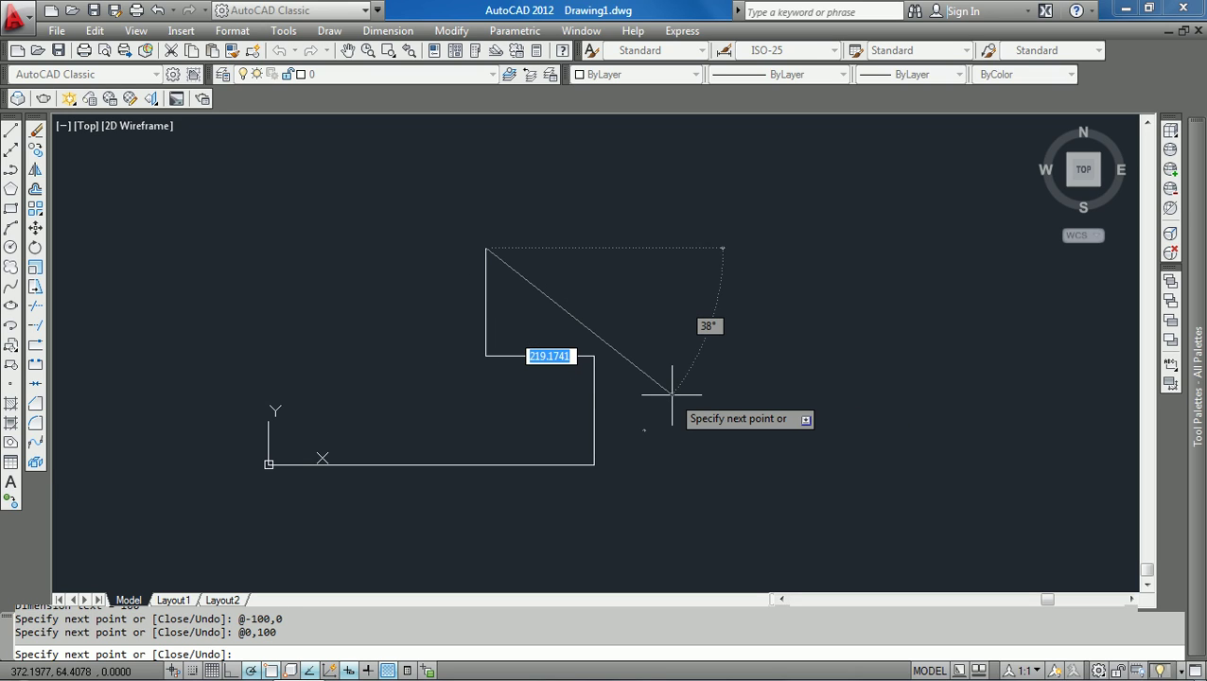
- Finish the staircase: 100 left, 100 up, 100 left, then 300 down to close
type("-1")
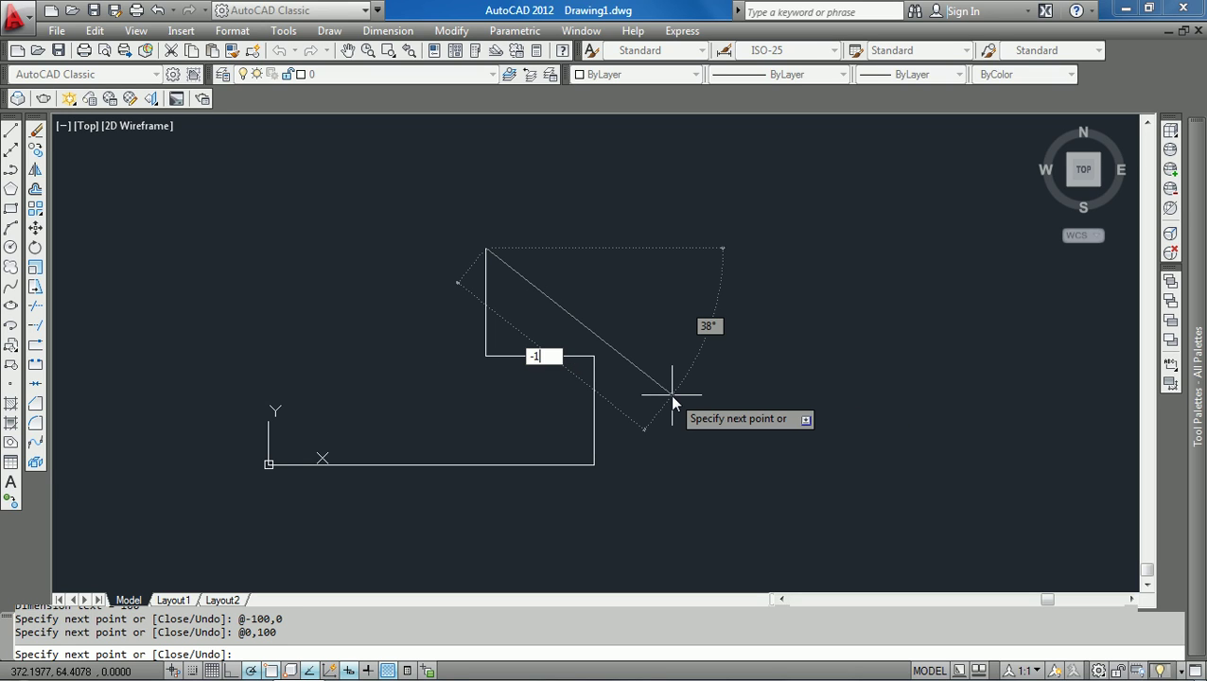
type("00")
key("Tab")
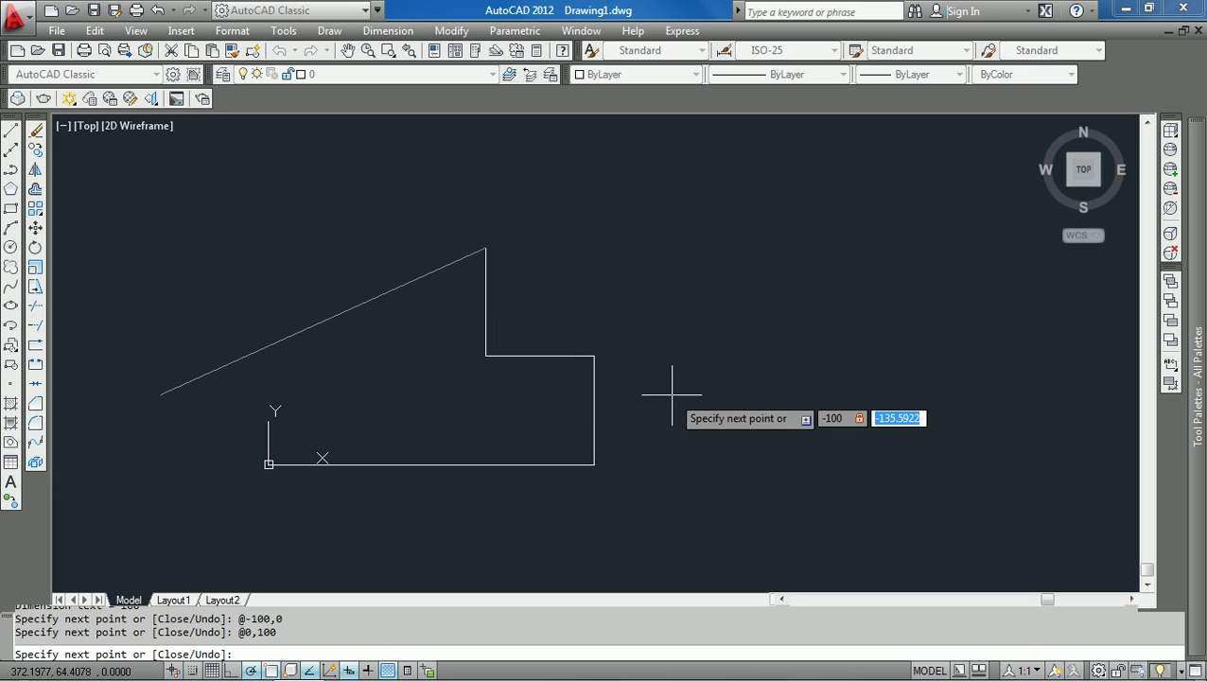
type("0")
key("Return")
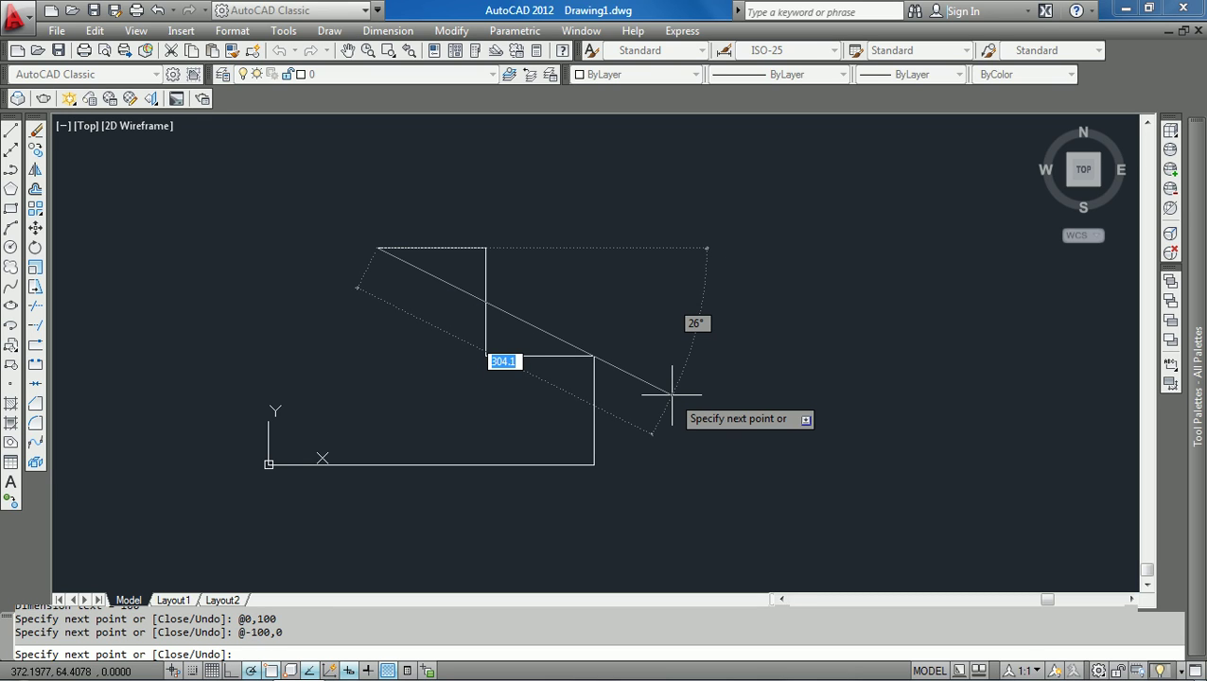
type("#0,10")
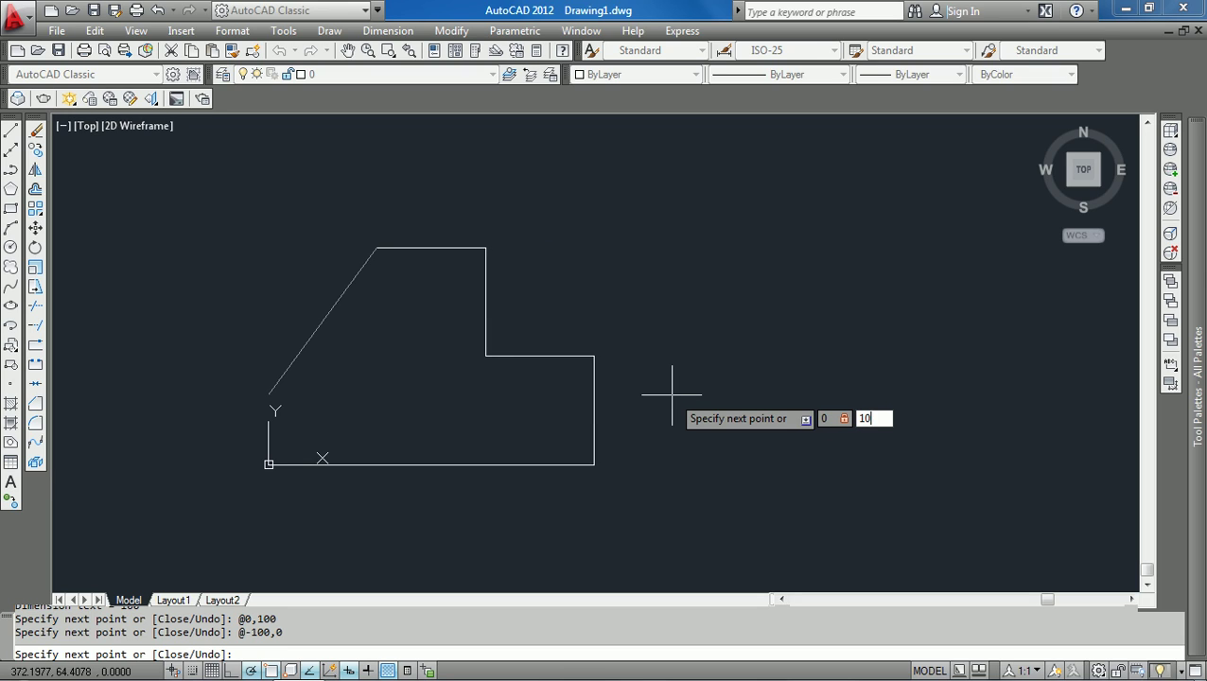
type("0")
key("Return")
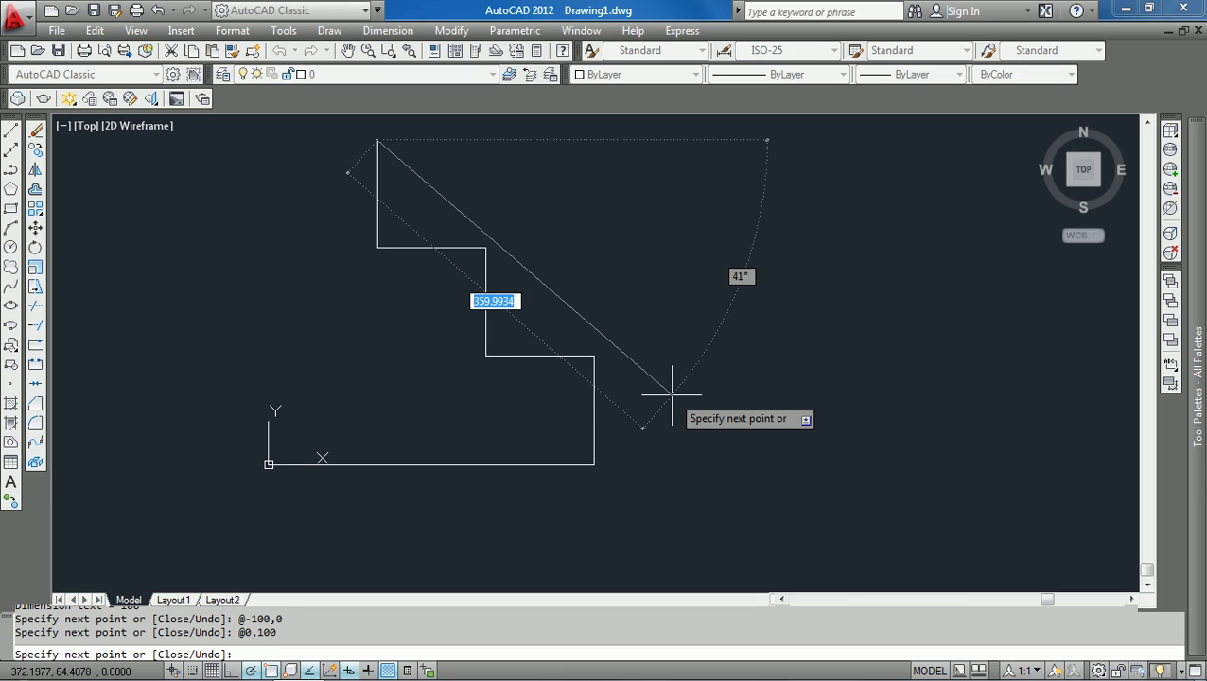
type("-100")
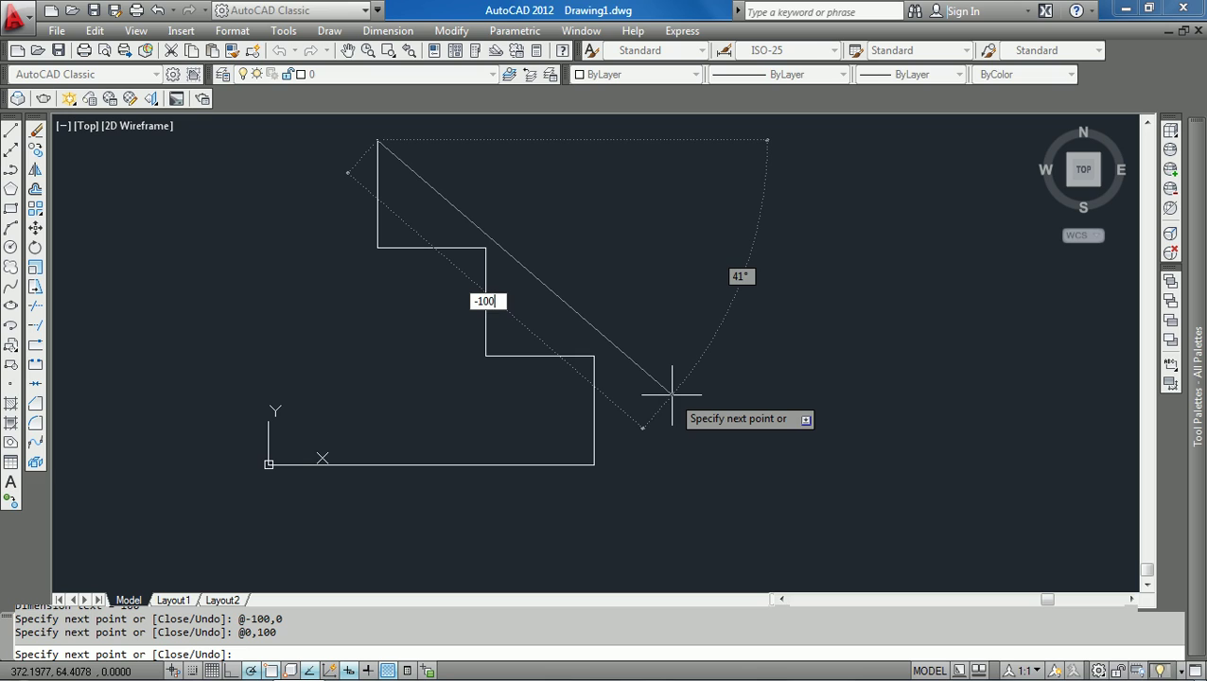
type(",0")
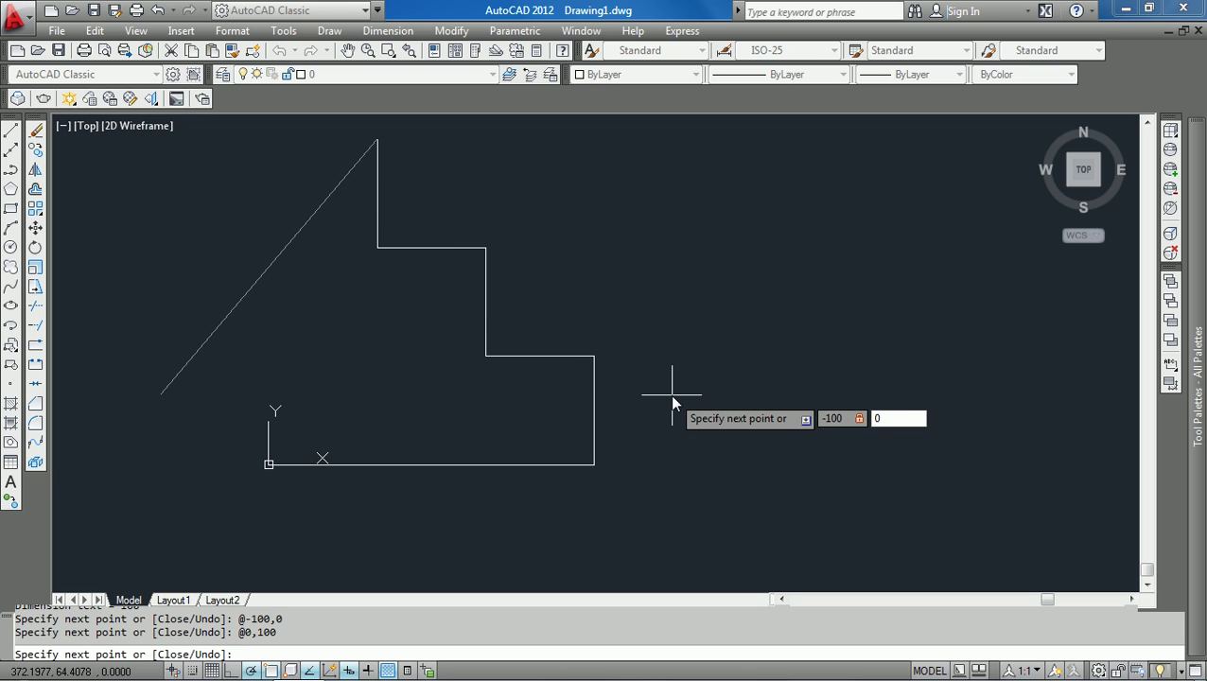
key("Return")
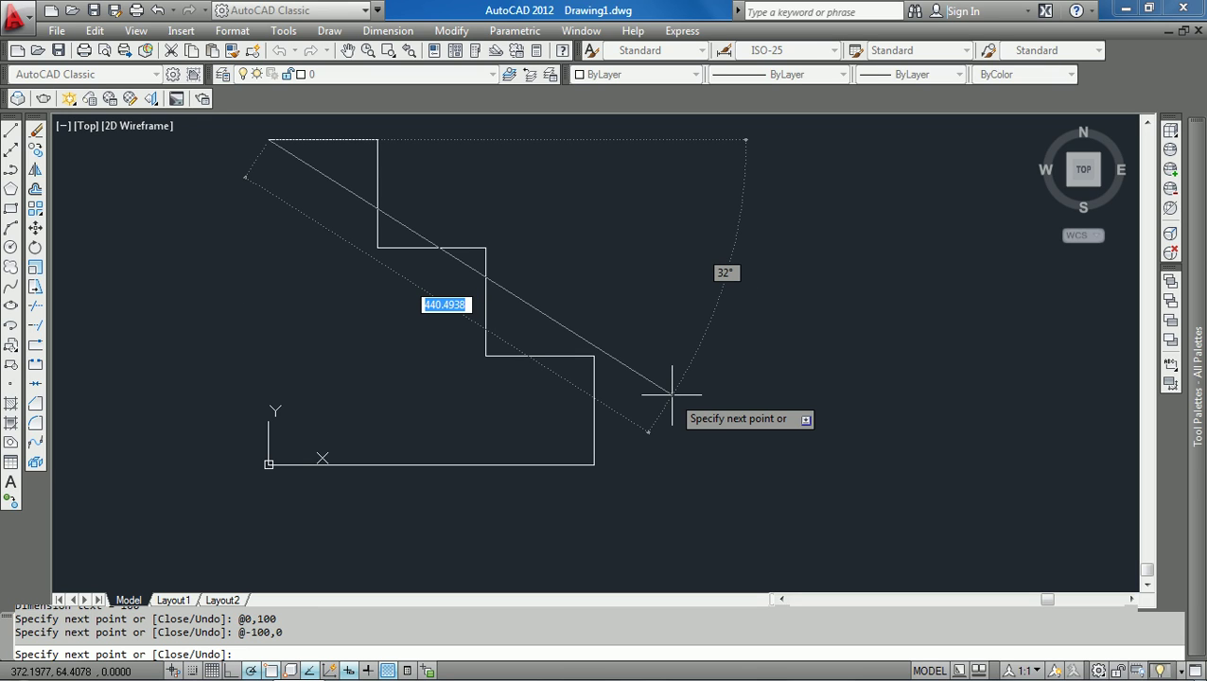
type("0")
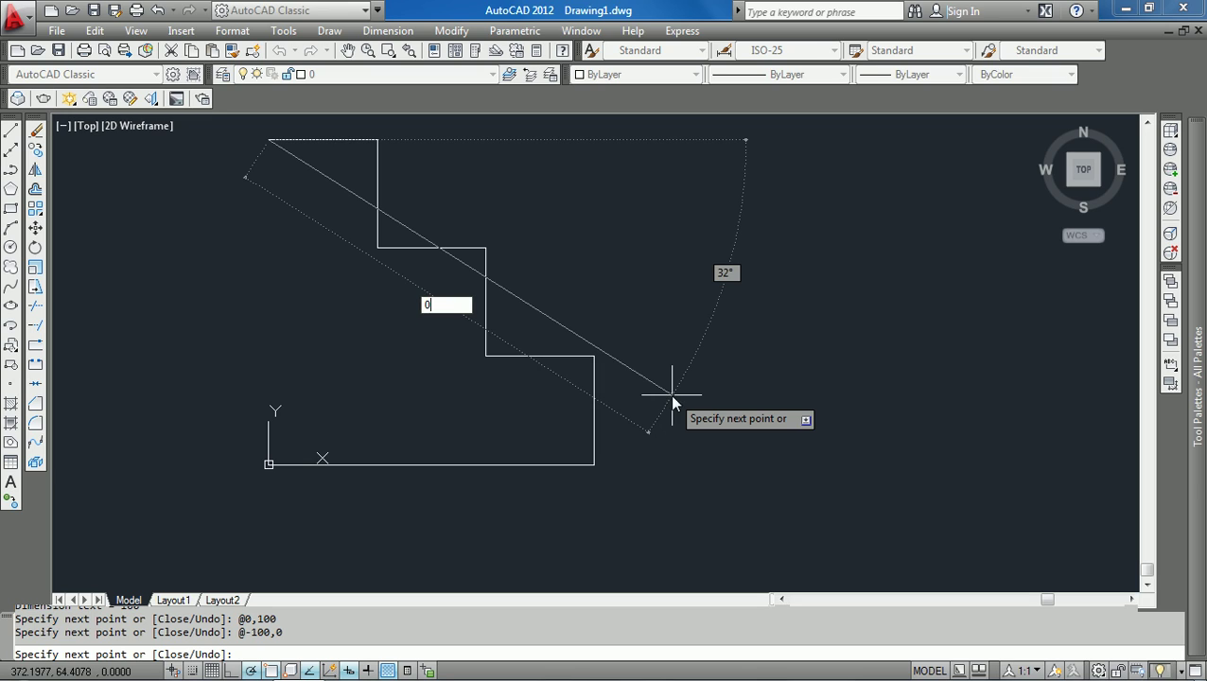
type(",-300")
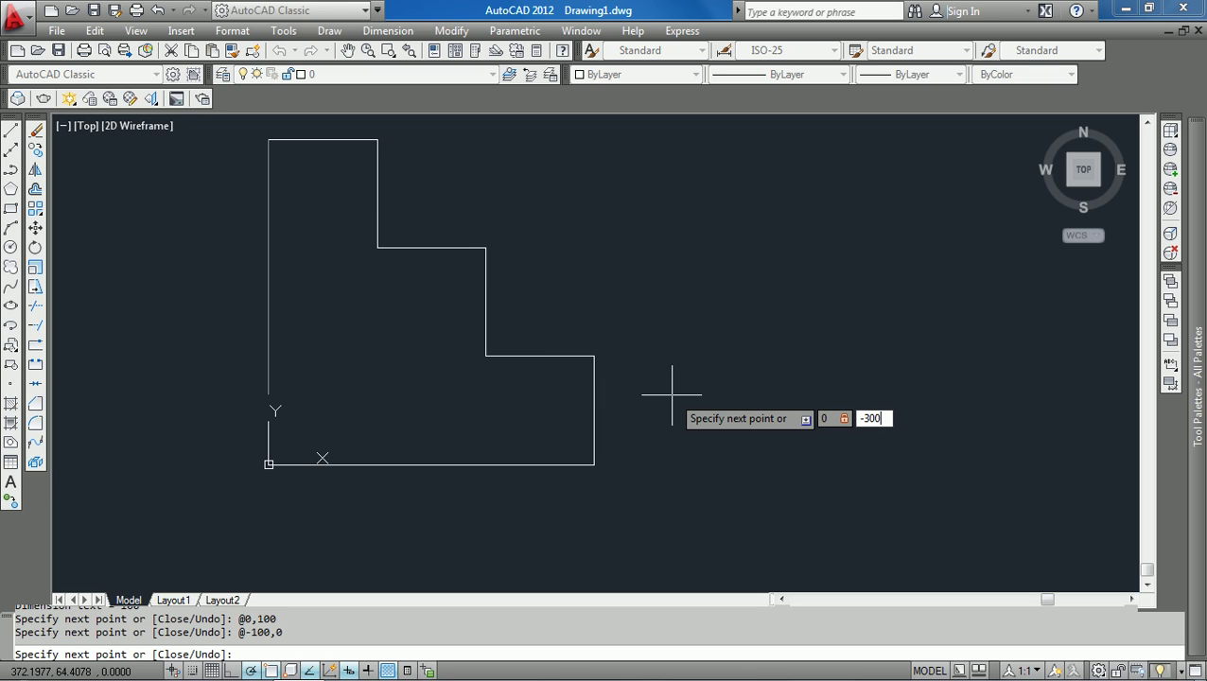
key("Return")
key("Return")
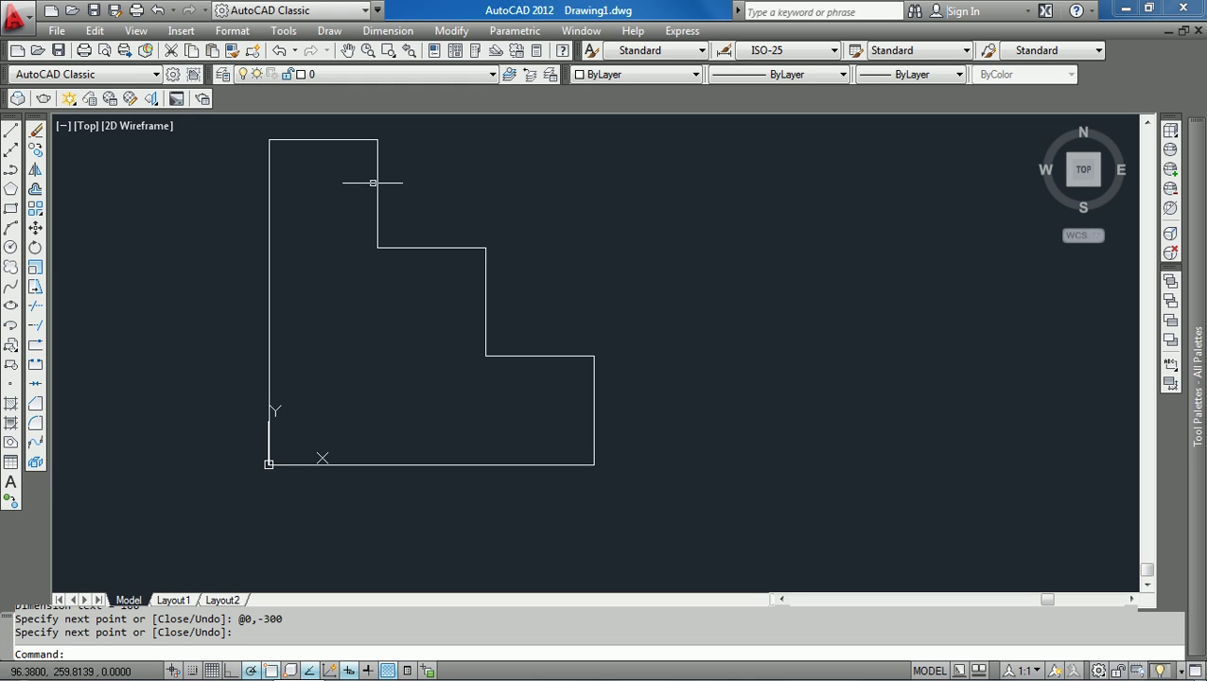
- Add linear dimensions of 300 below the bottom edge and 300 along the left side
left_click(393, 31)
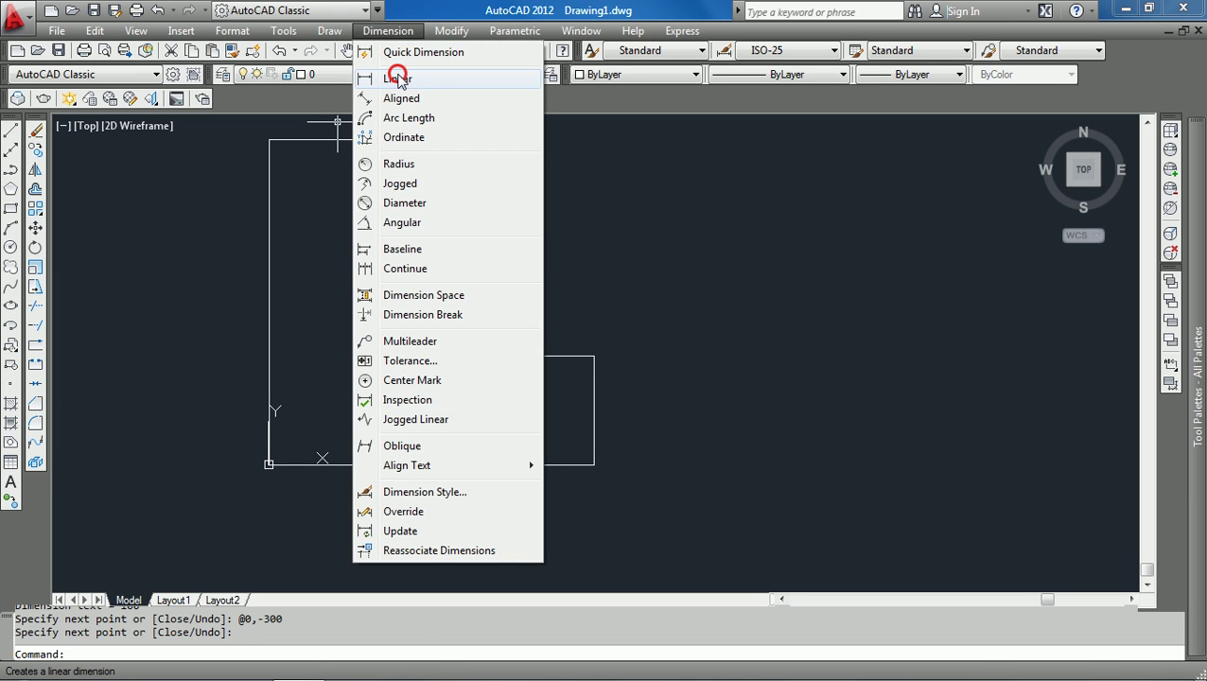
left_click(397, 79)
left_click(269, 464)
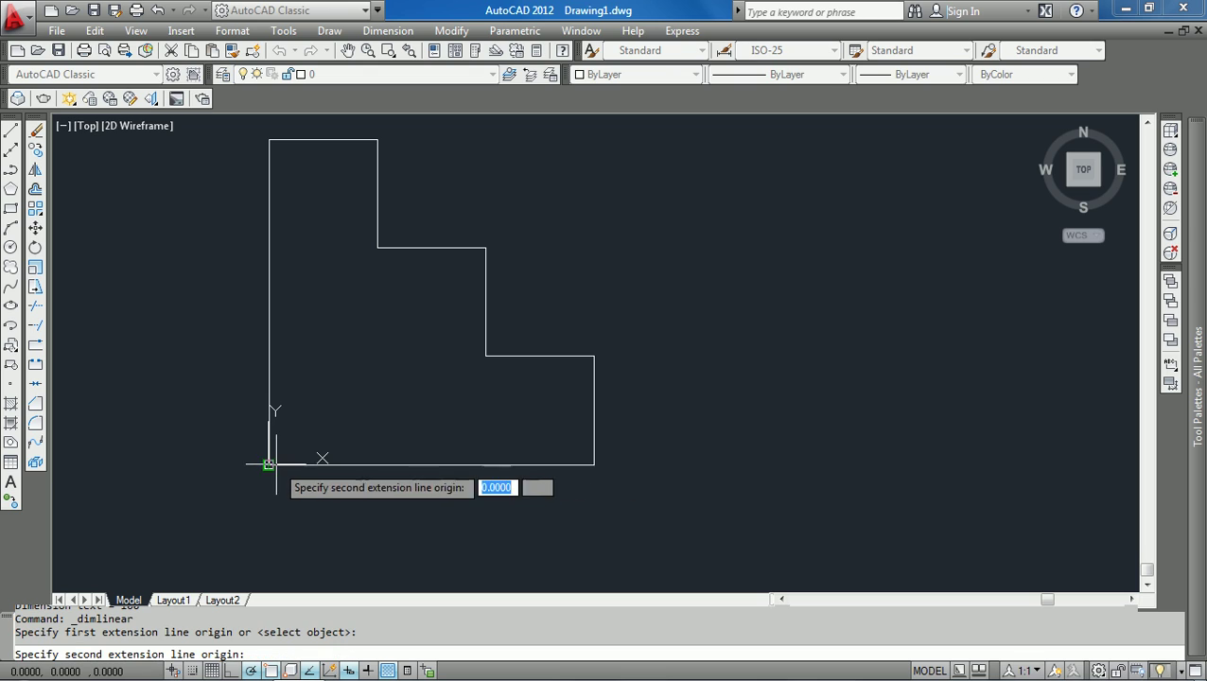
left_click(595, 465)
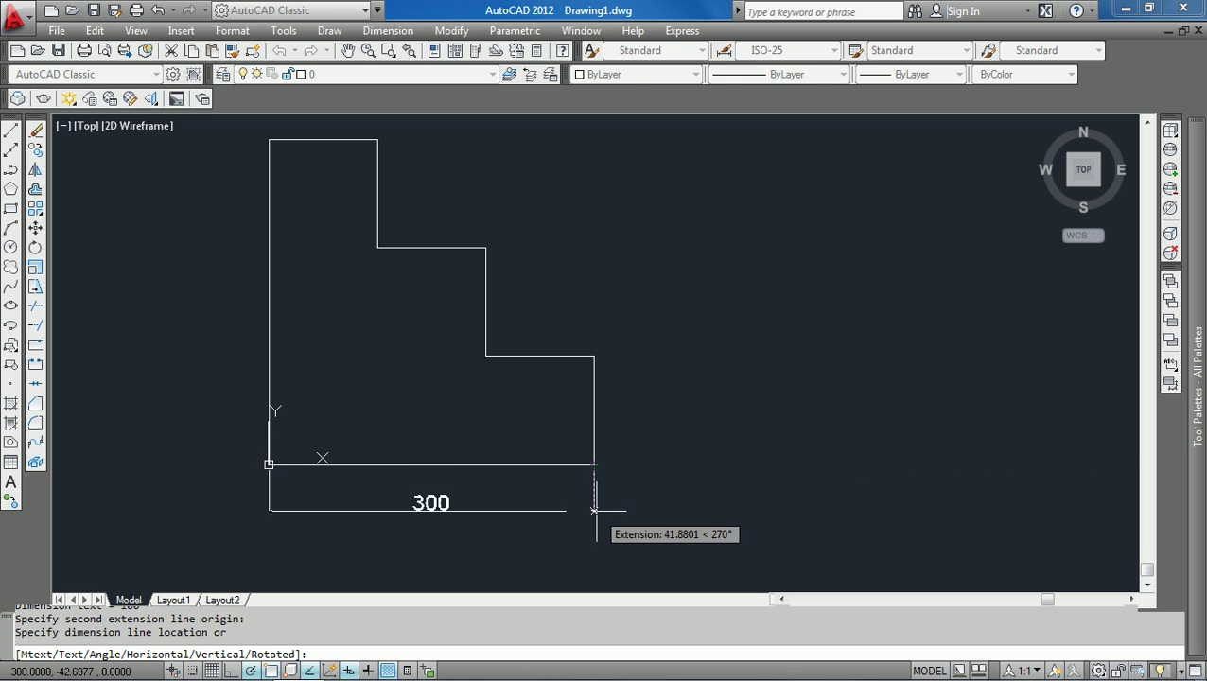
left_click(596, 511)
left_click(388, 30)
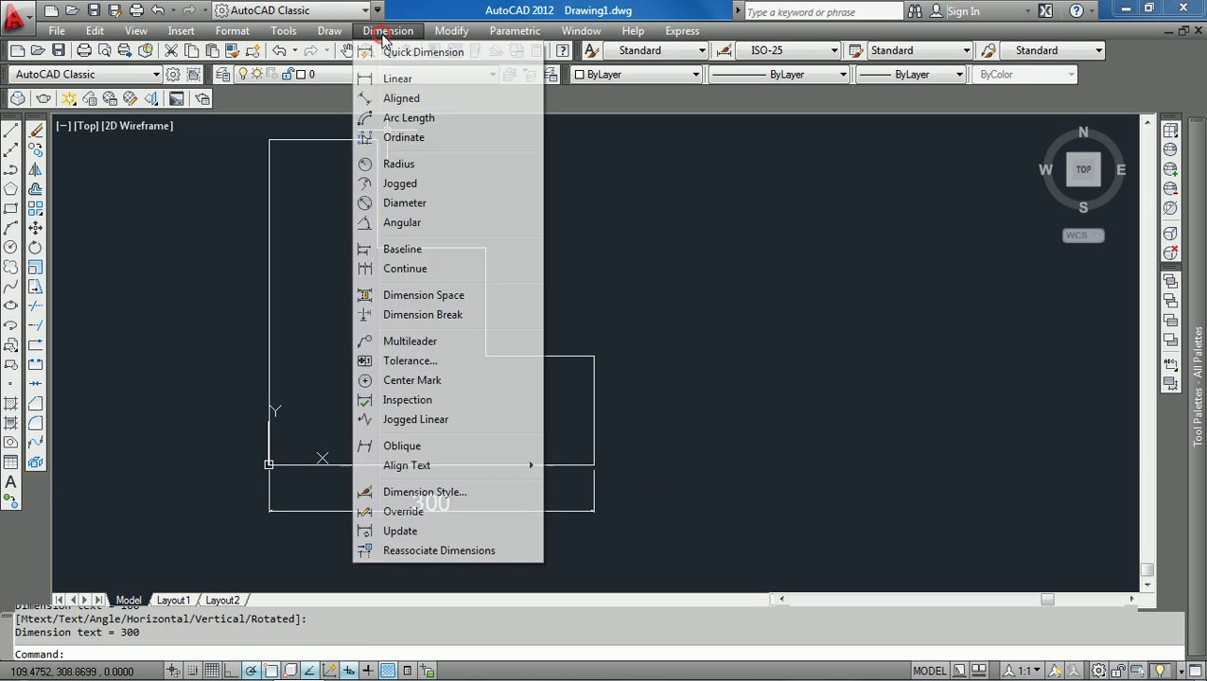
left_click(399, 80)
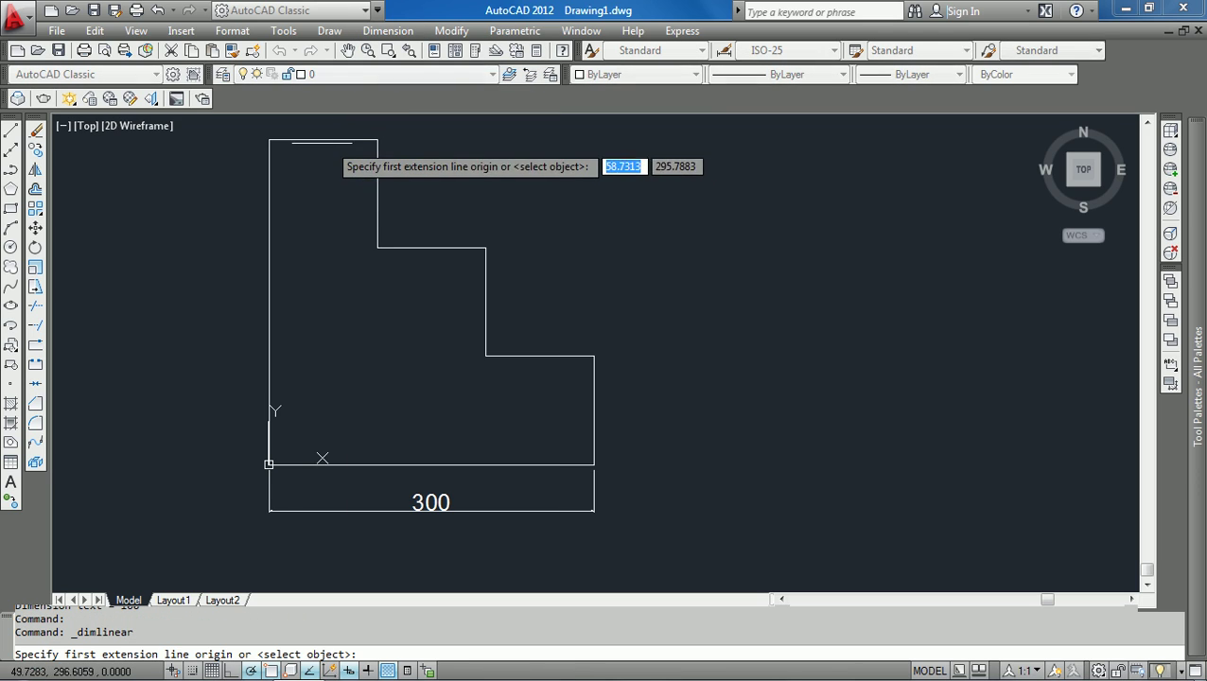
left_click(268, 141)
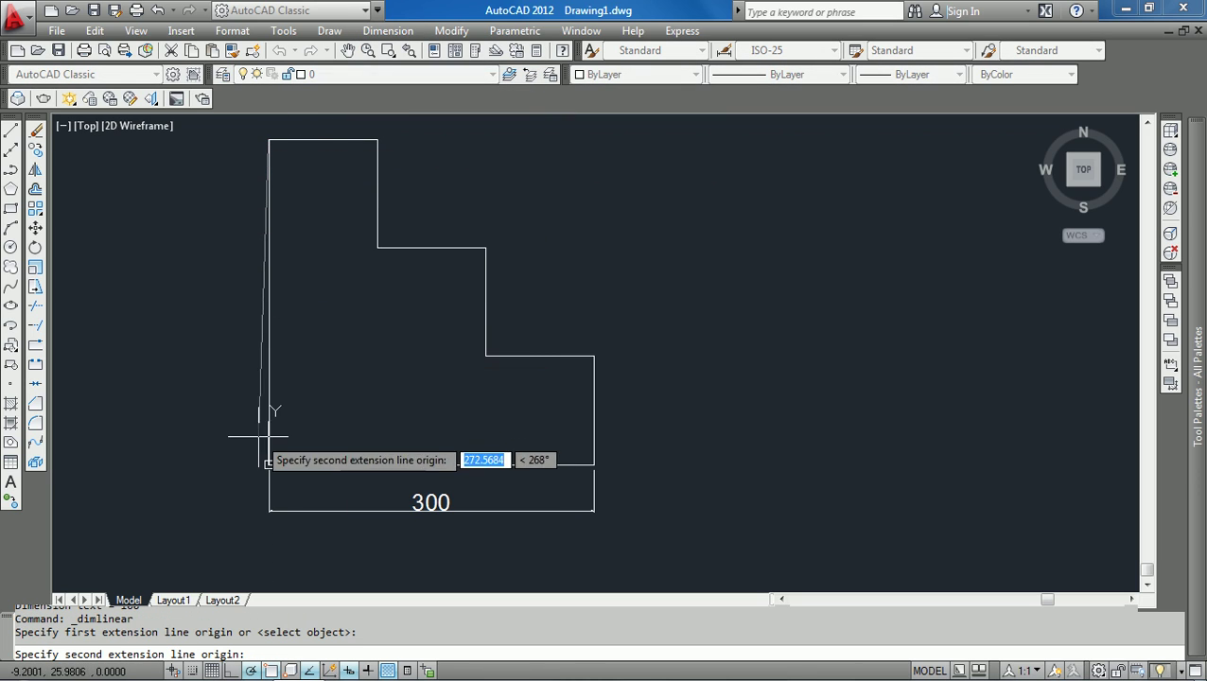
left_click(268, 464)
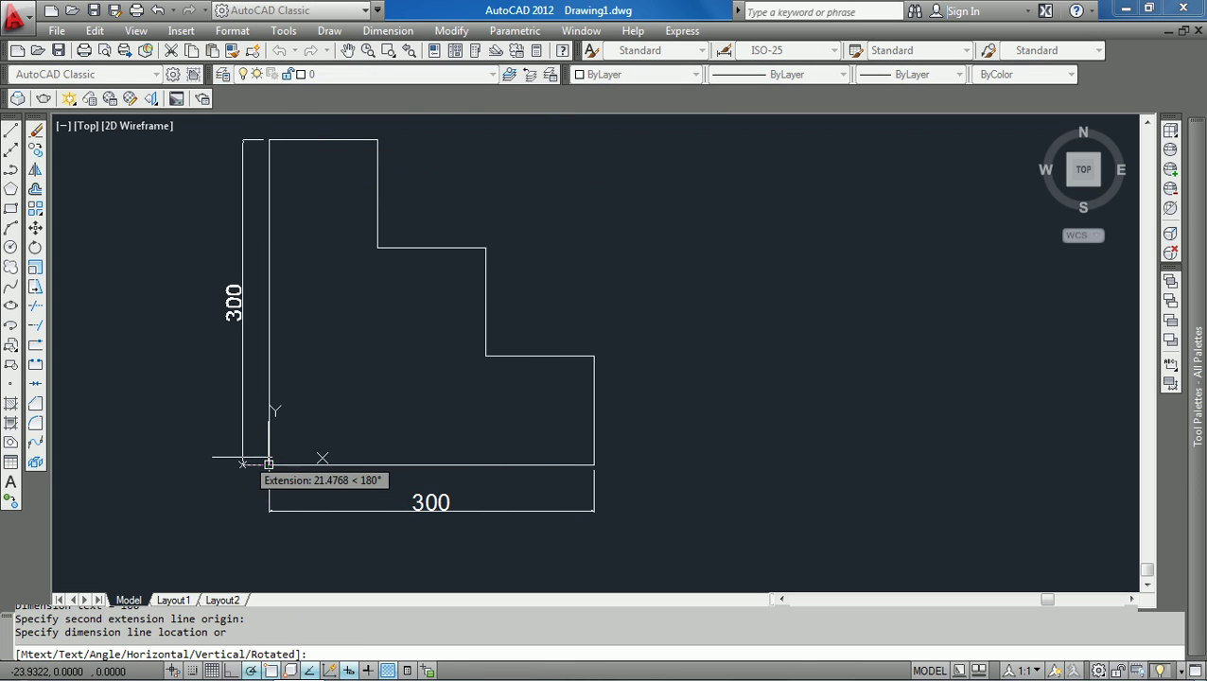
left_click(243, 462)
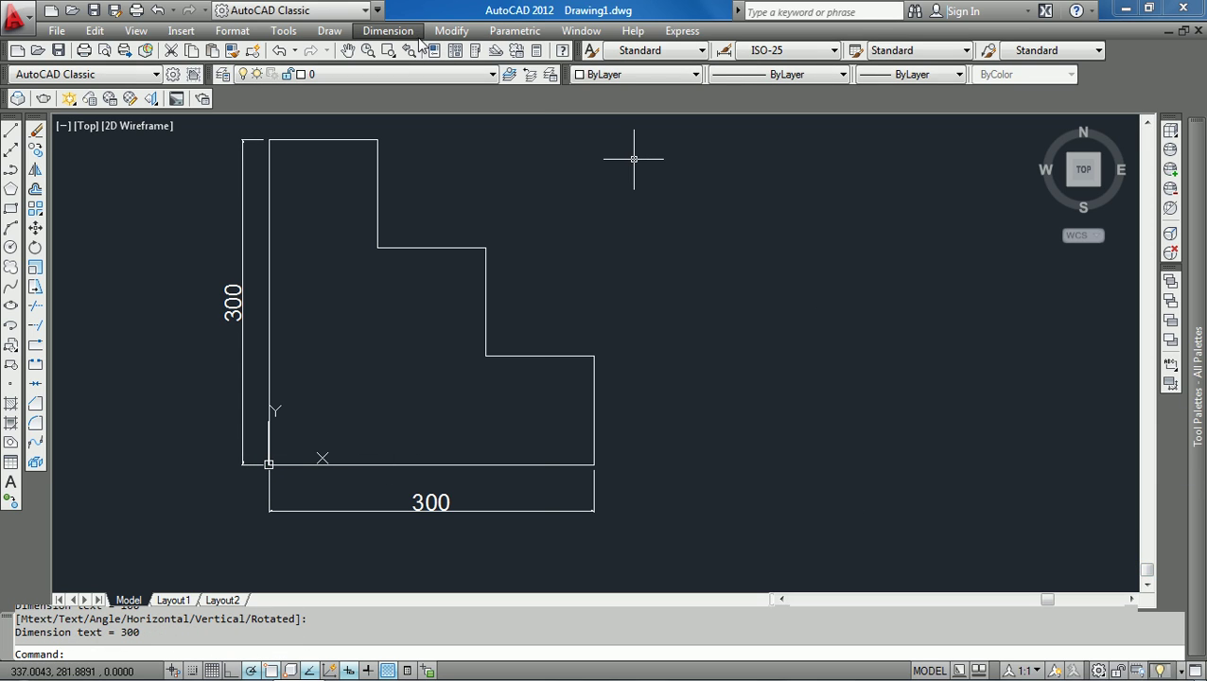
- Add a 100 linear dimension beside the lowest right-hand step
left_click(388, 31)
left_click(397, 79)
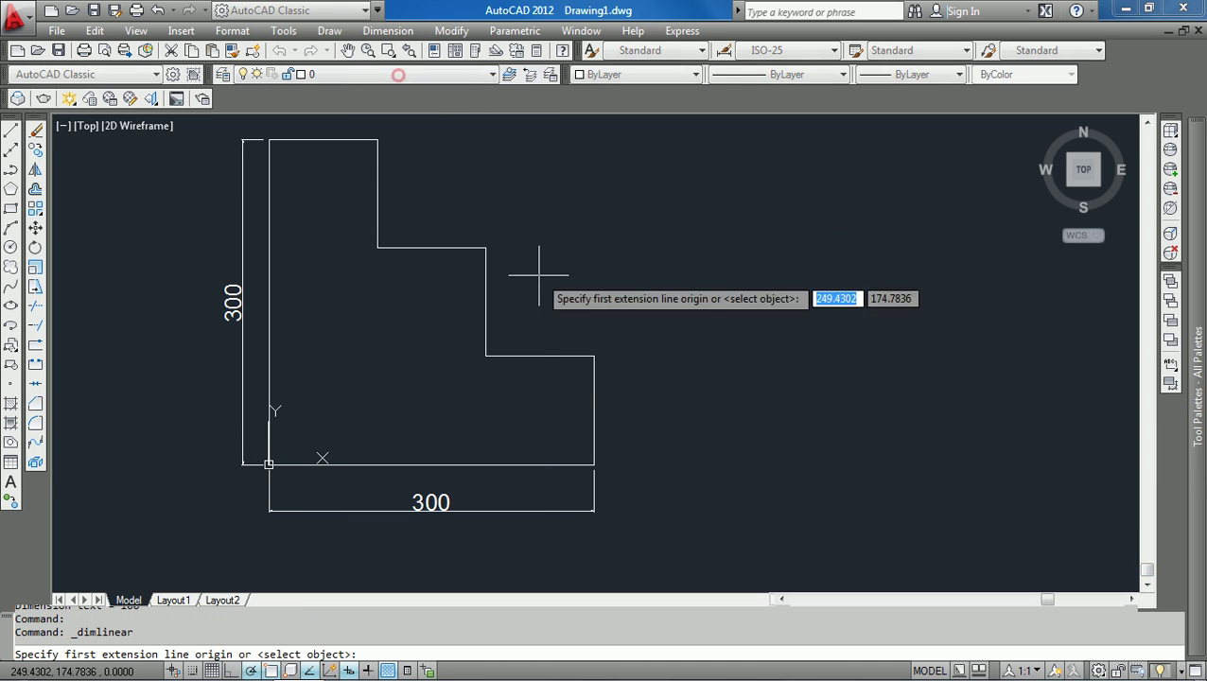
left_click(593, 356)
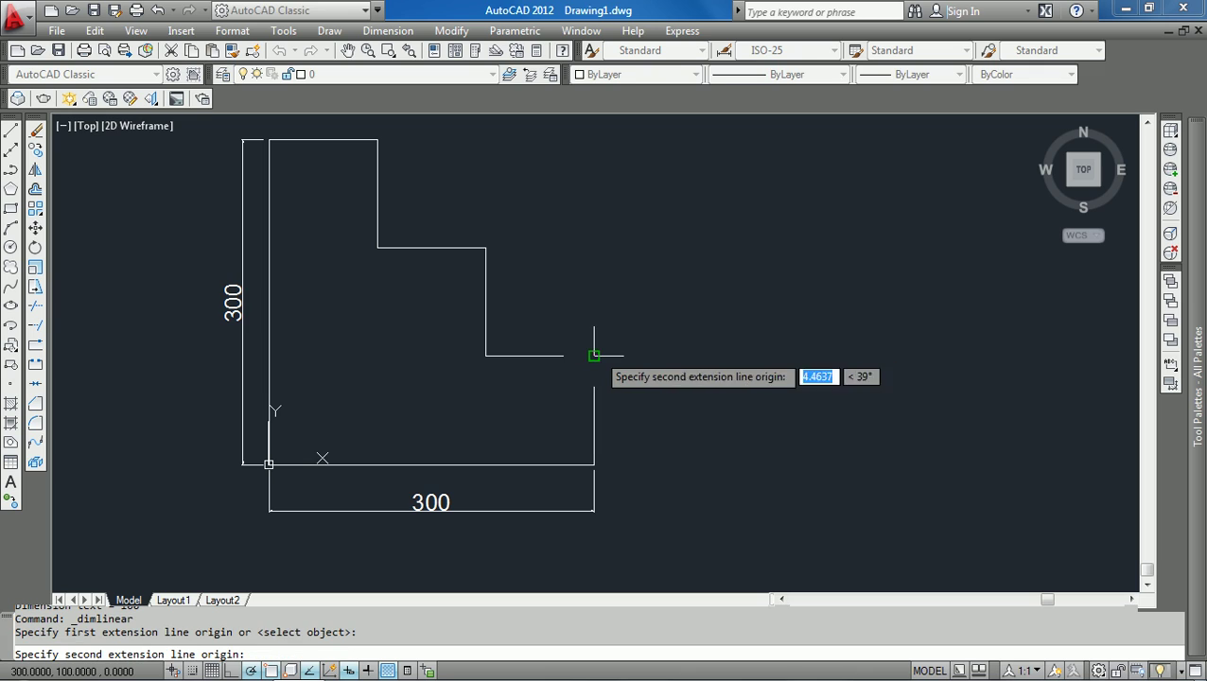
left_click(593, 465)
left_click(630, 460)
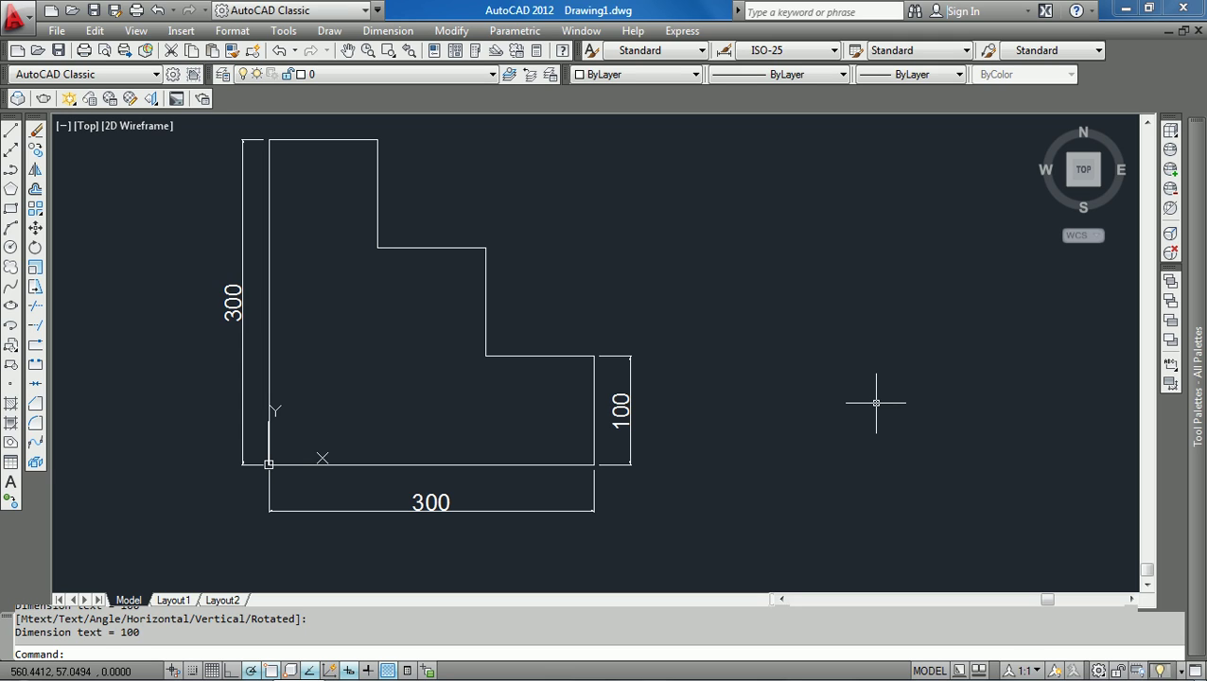
- Erase everything and start a new line at the origin 0,0
type("E")
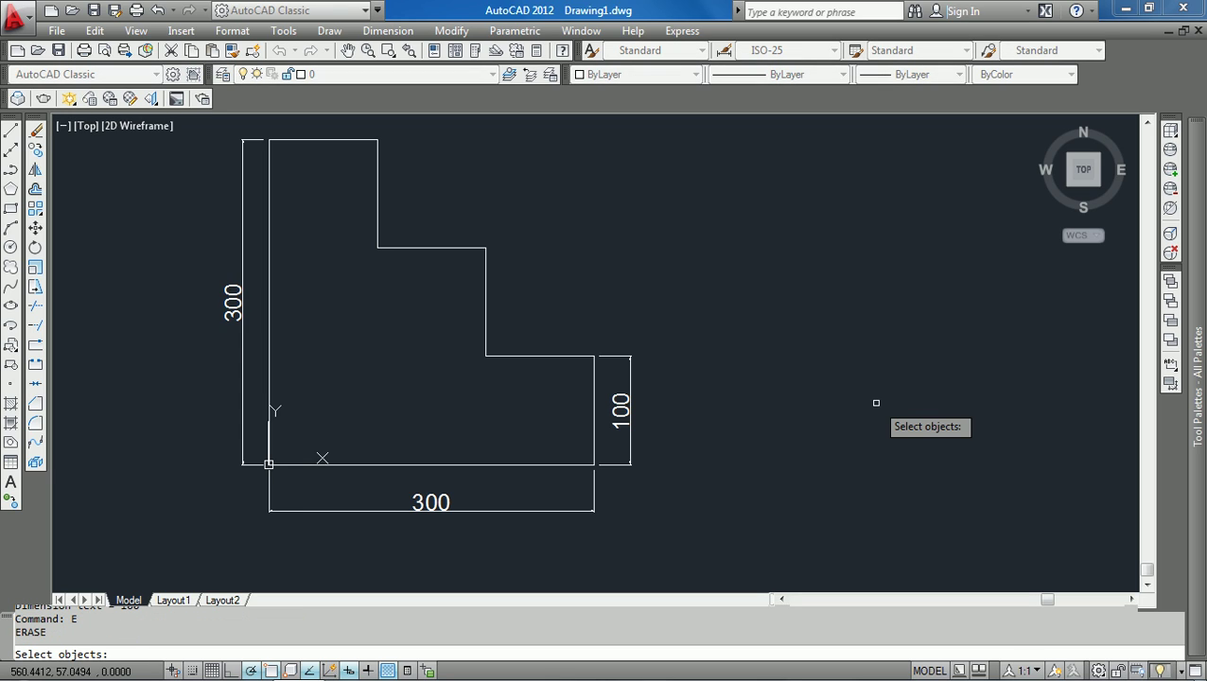
type("ALL")
key("Return")
key("Return")
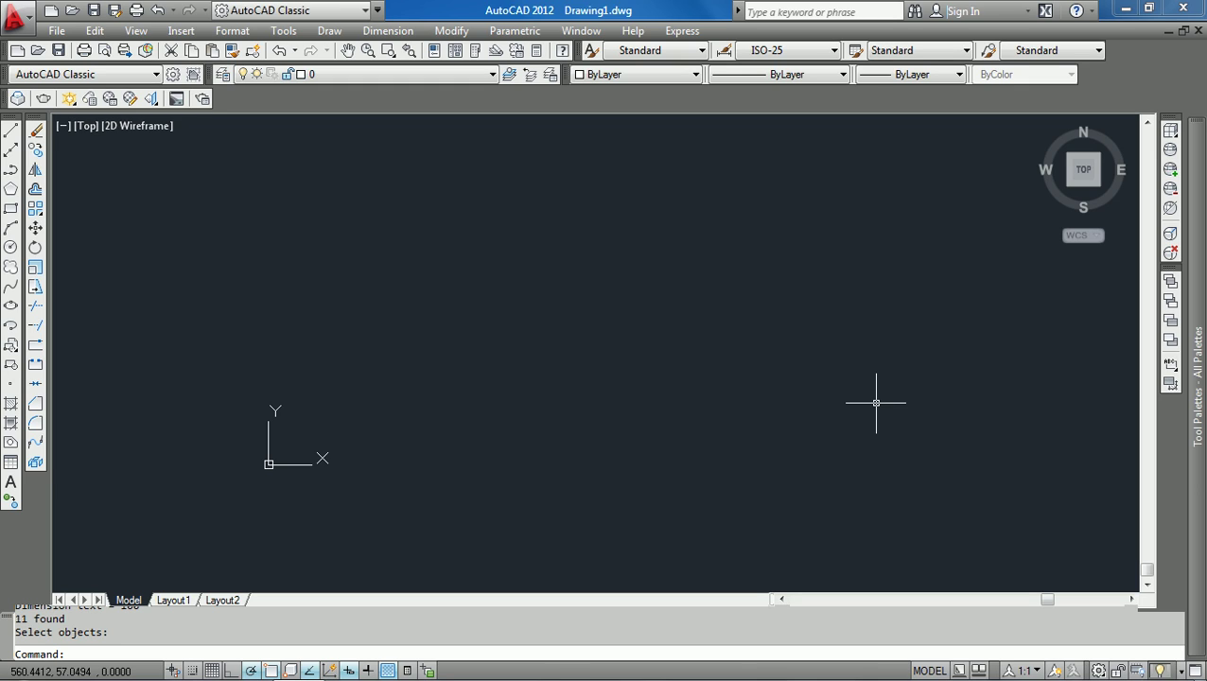
type("L")
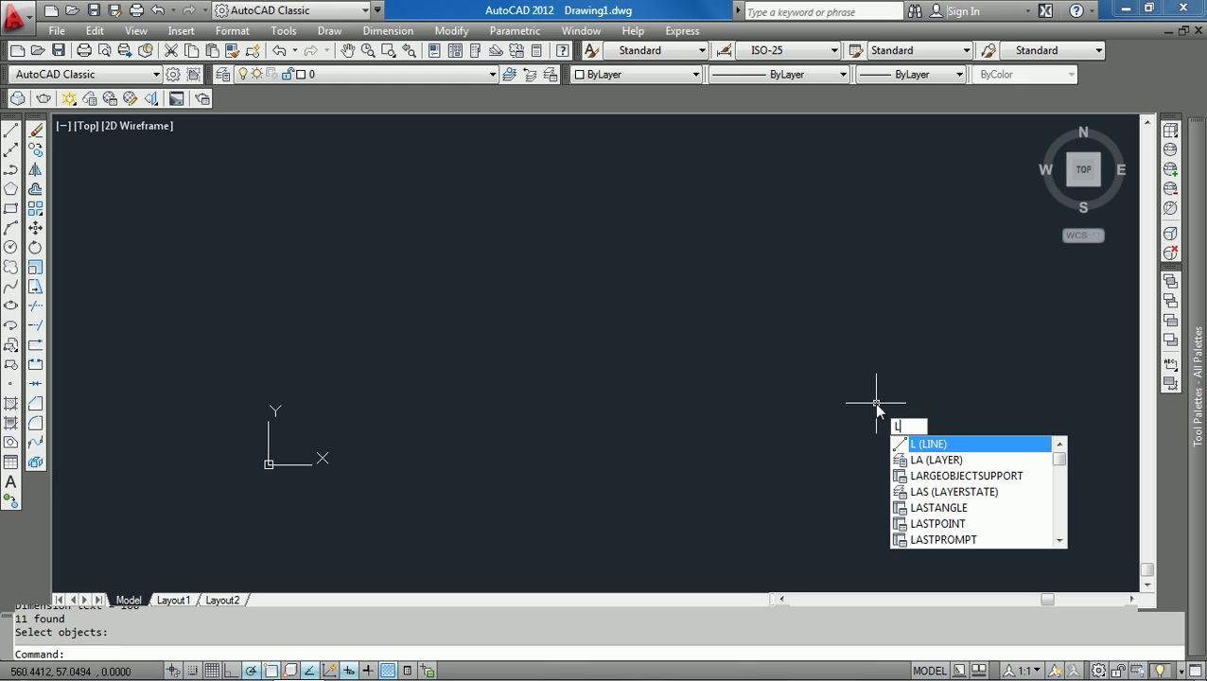
key("Return")
type("0")
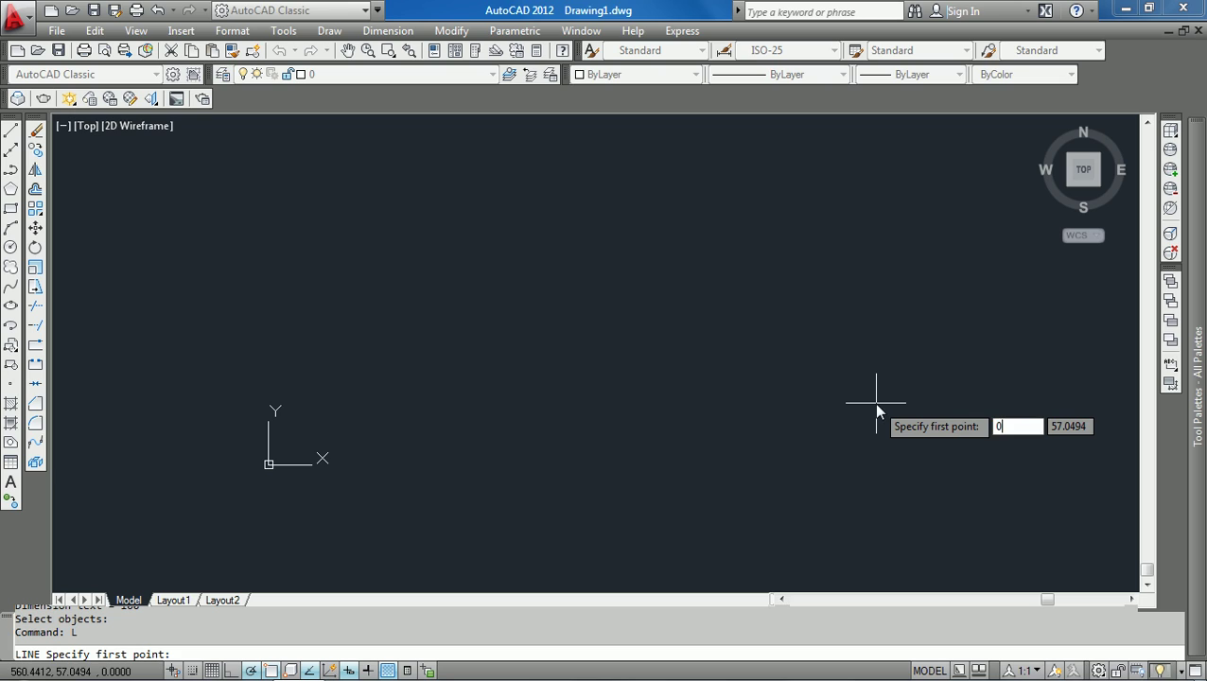
key("Tab")
type("0")
key("Return")
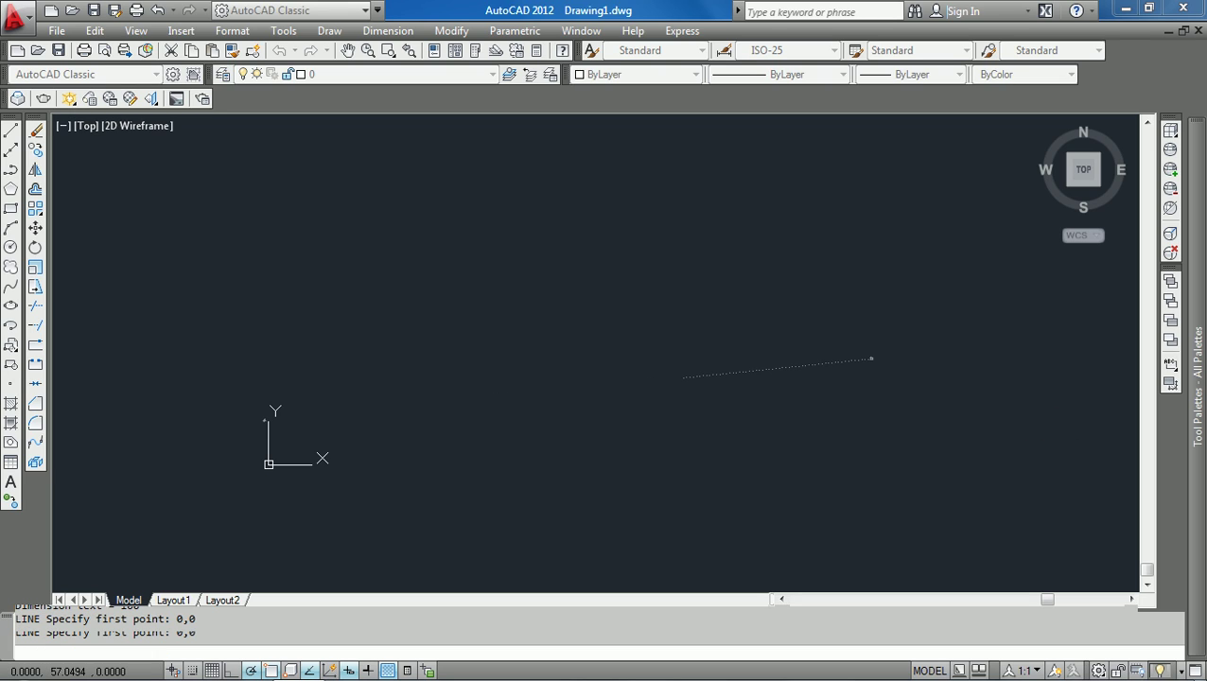
- Draw the 300-unit bottom edge and the 200-unit right edge upward
type("3")
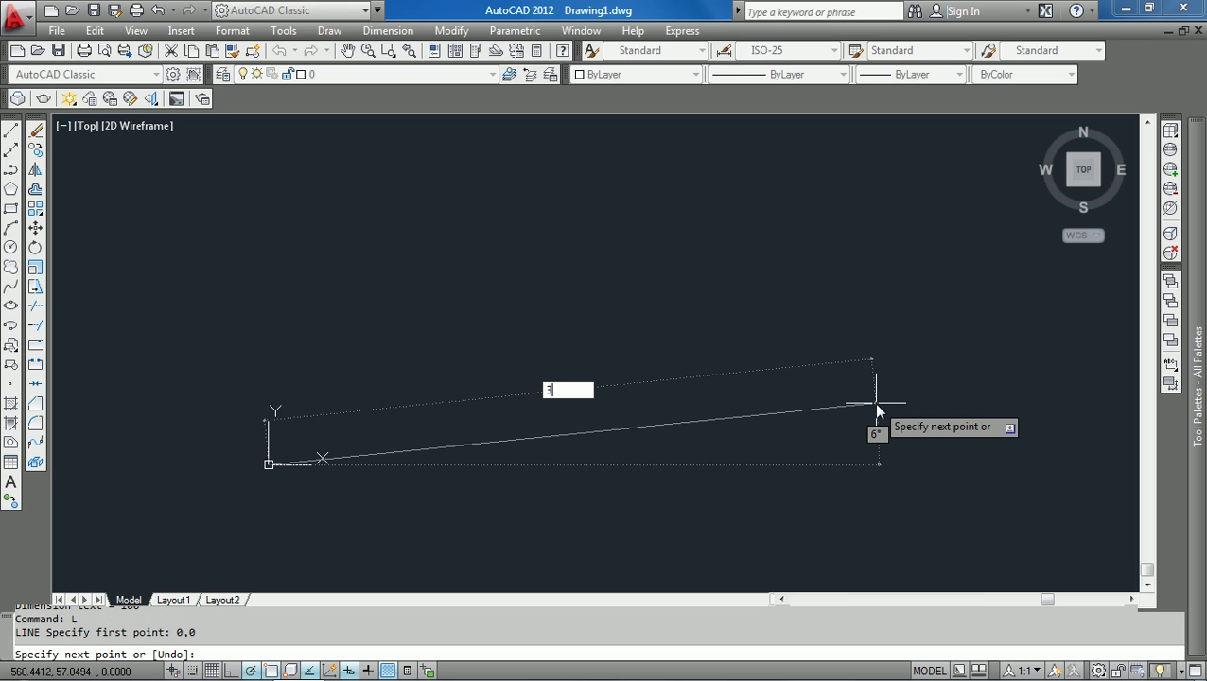
type("00")
key("Tab")
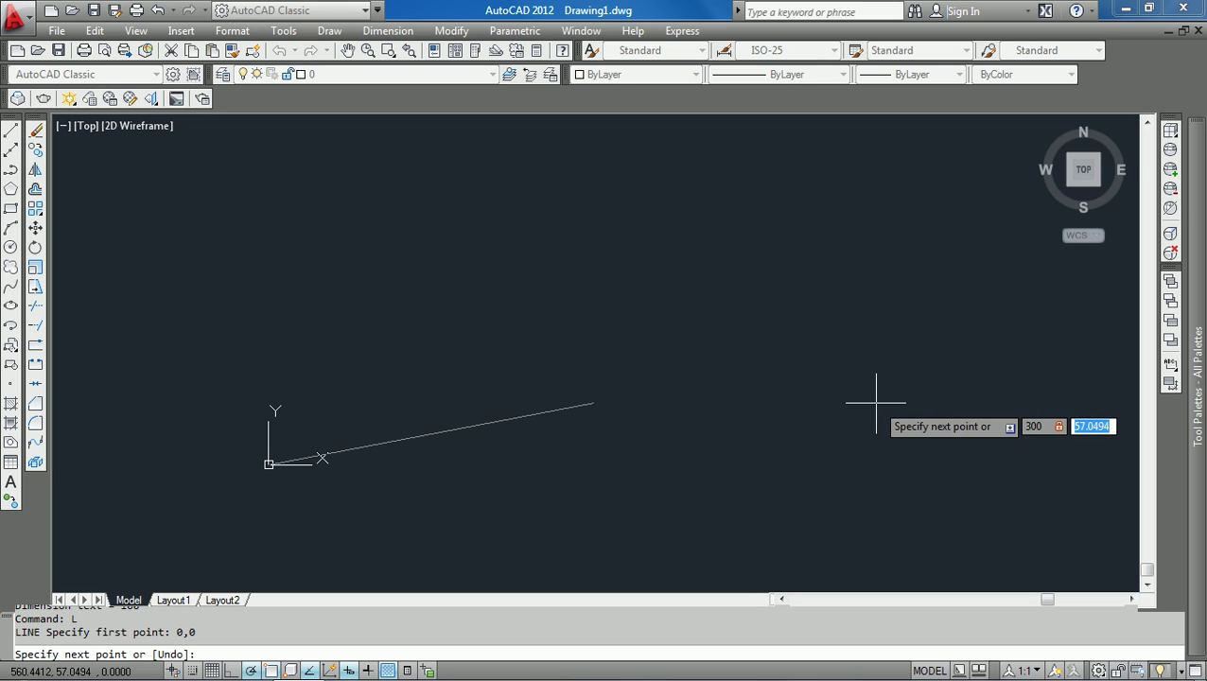
type("0")
key("Return")
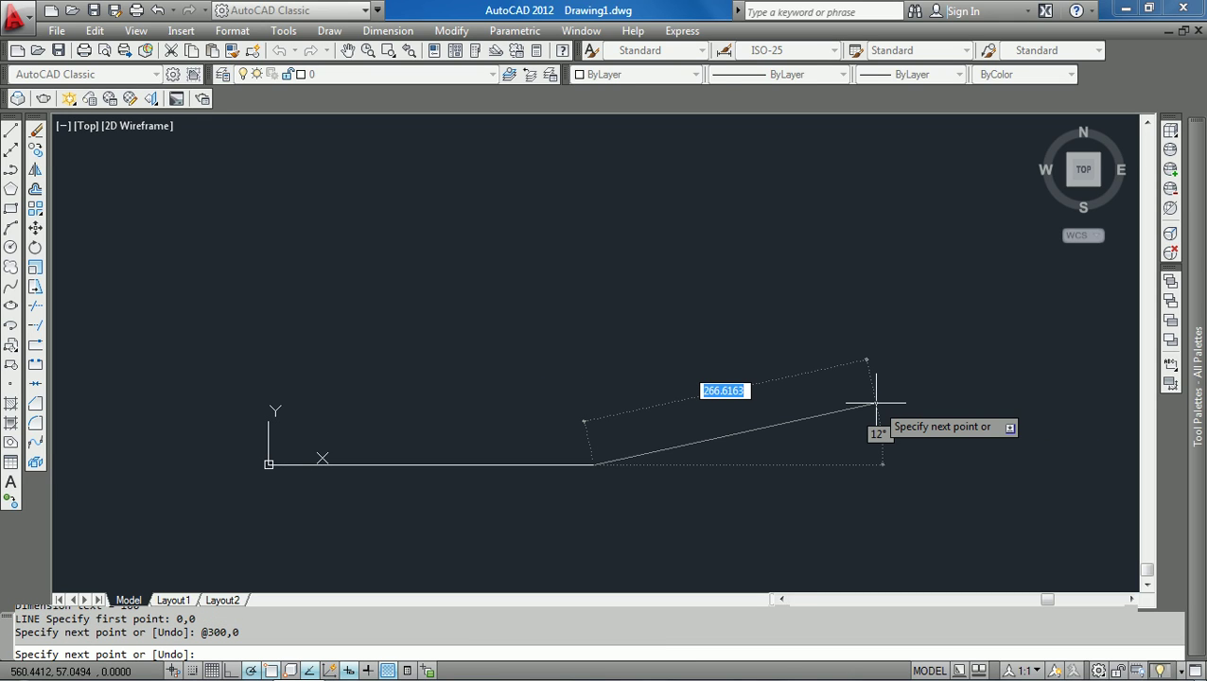
type("300")
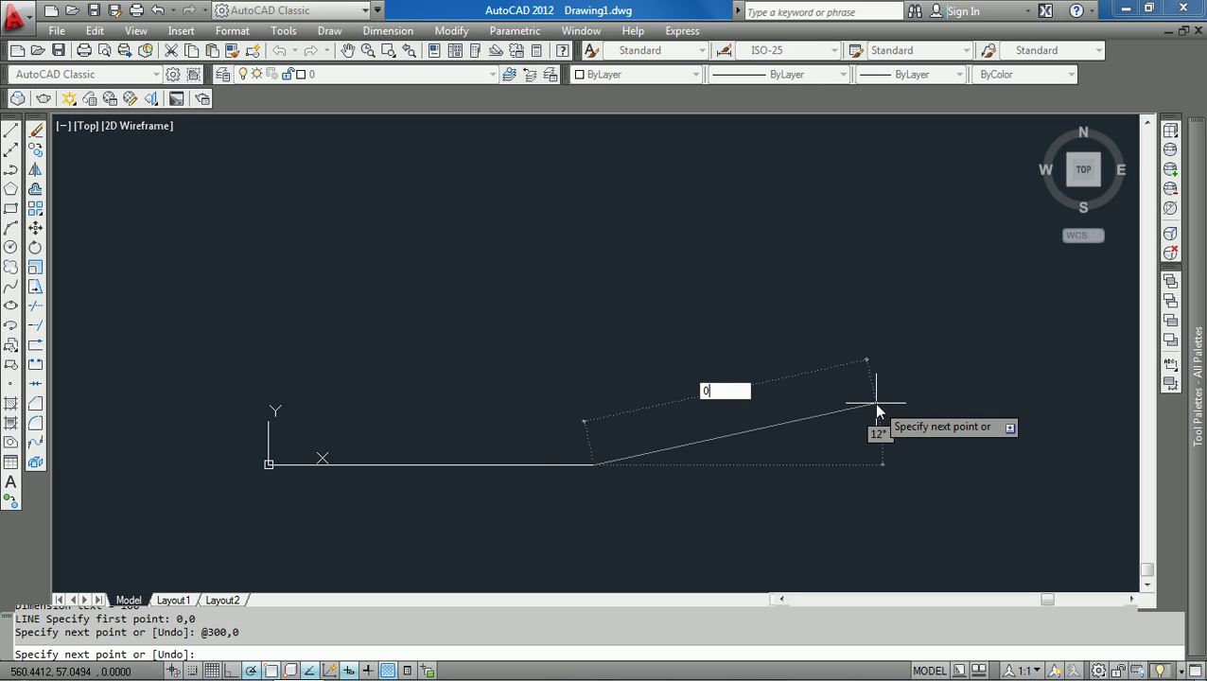
key("Tab")
type("200")
key("Return")
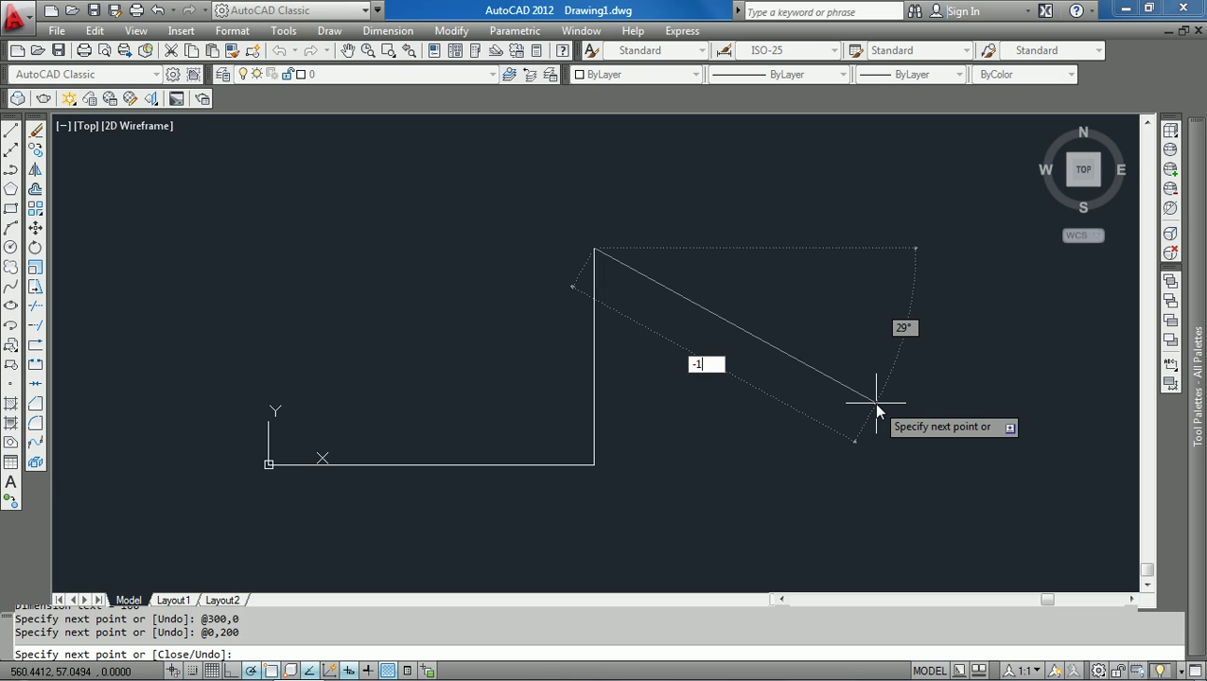
- Draw the 100-unit top edge leftward, 100 down into the notch, and the 100-unit notch floor
type("-100")
key("Tab")
type(",0")
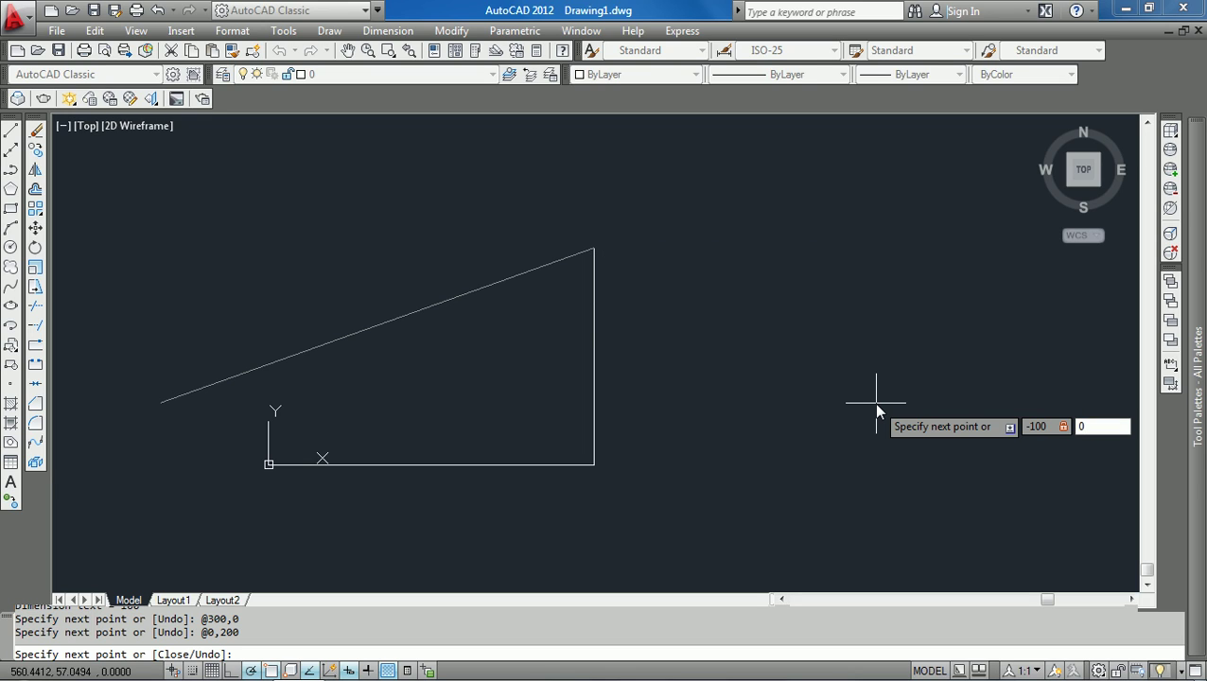
key("Return")
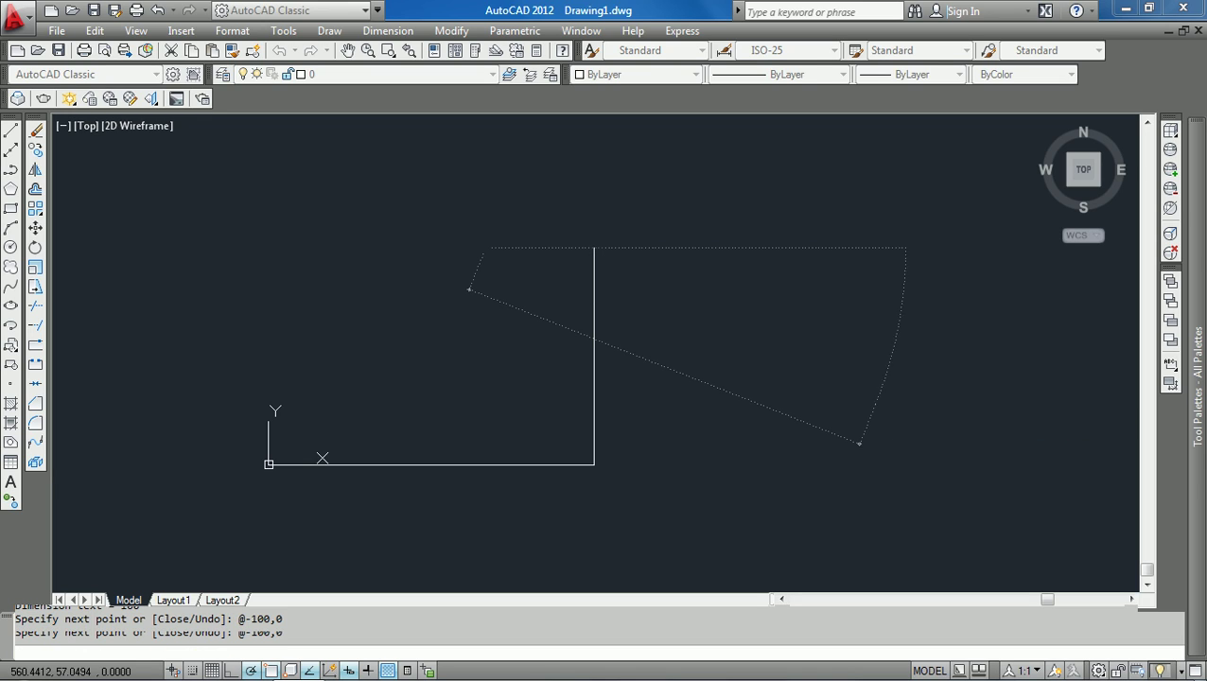
type("-200,-143")
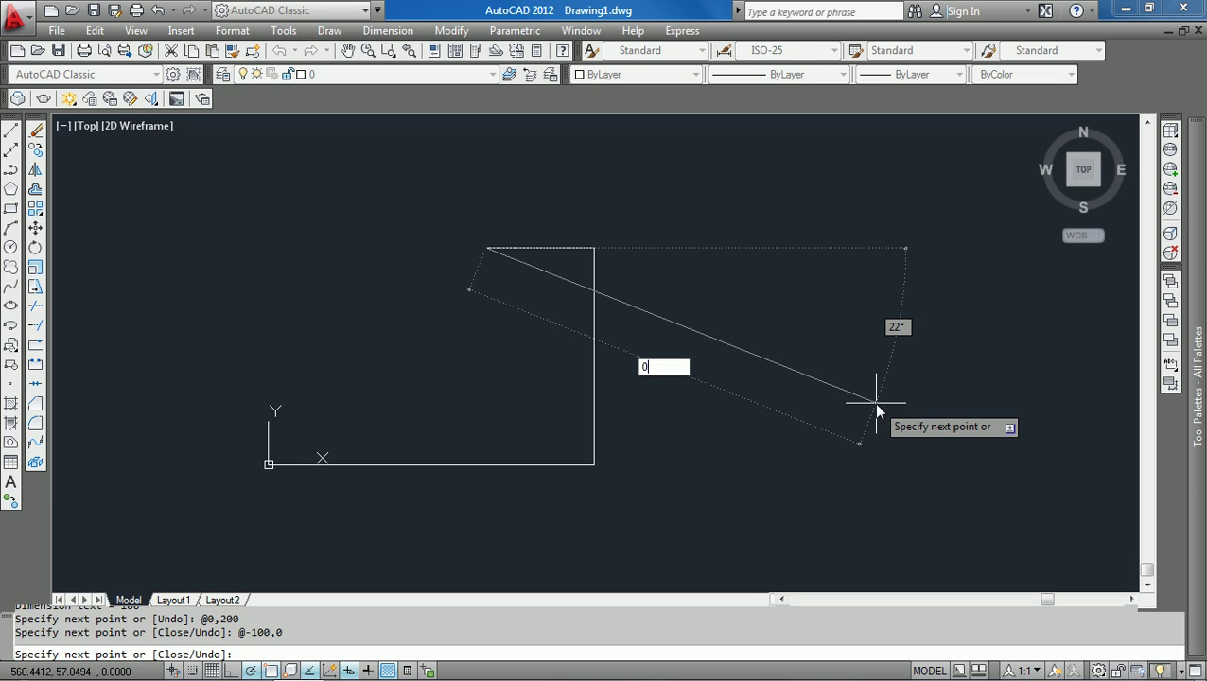
key("Return")
type("0,-1")
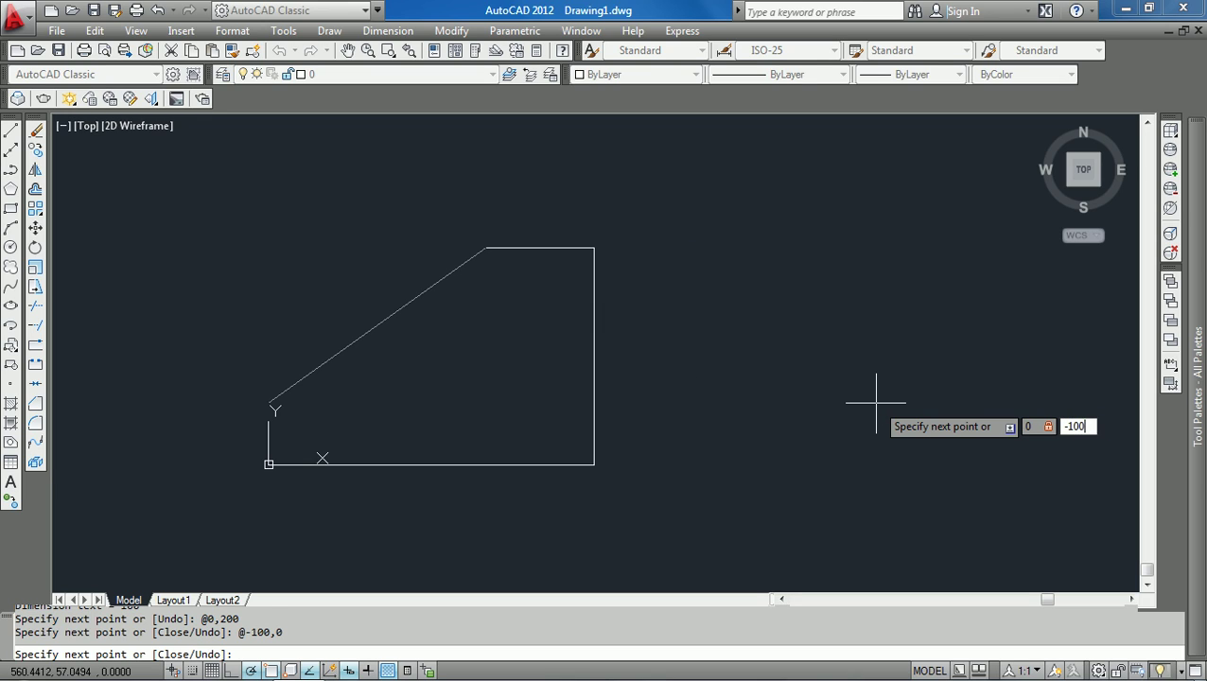
key("Return")
type("-")
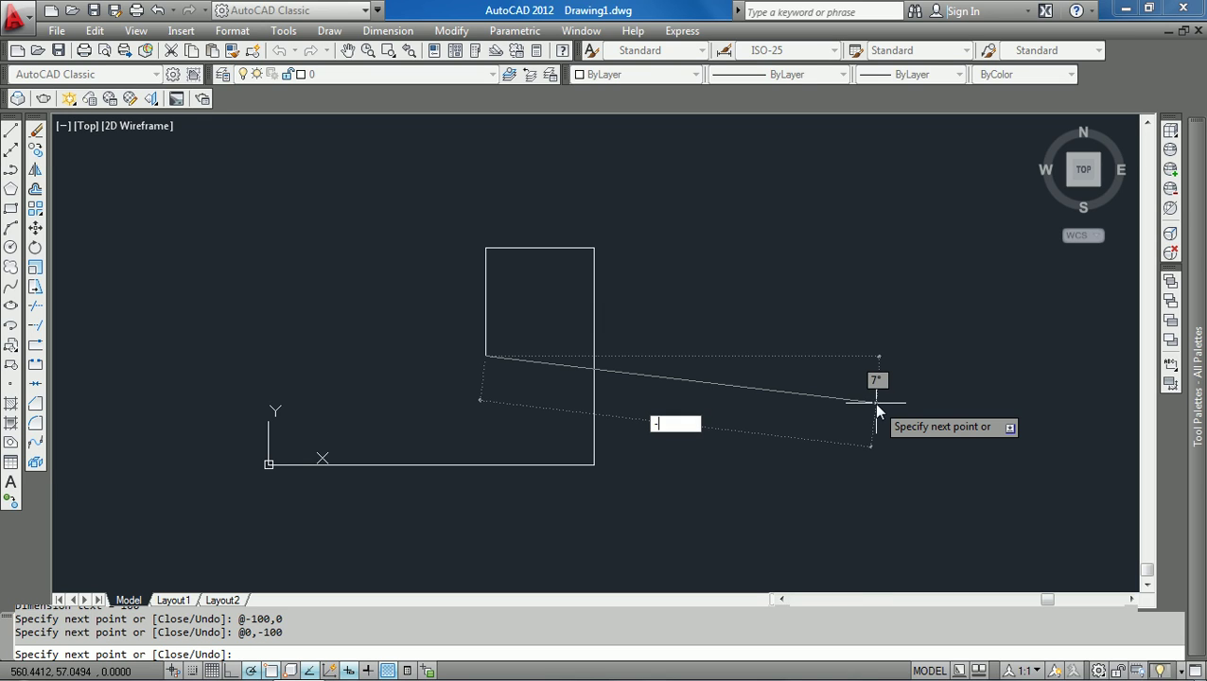
type("100,0")
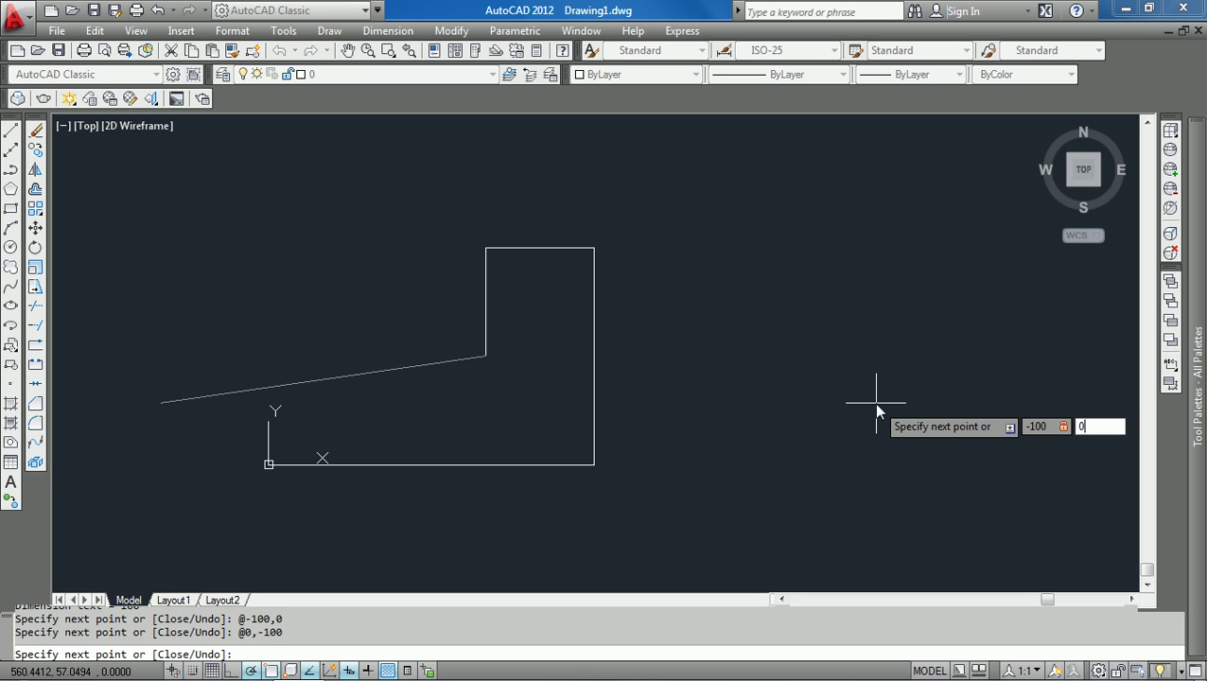
key("Return")
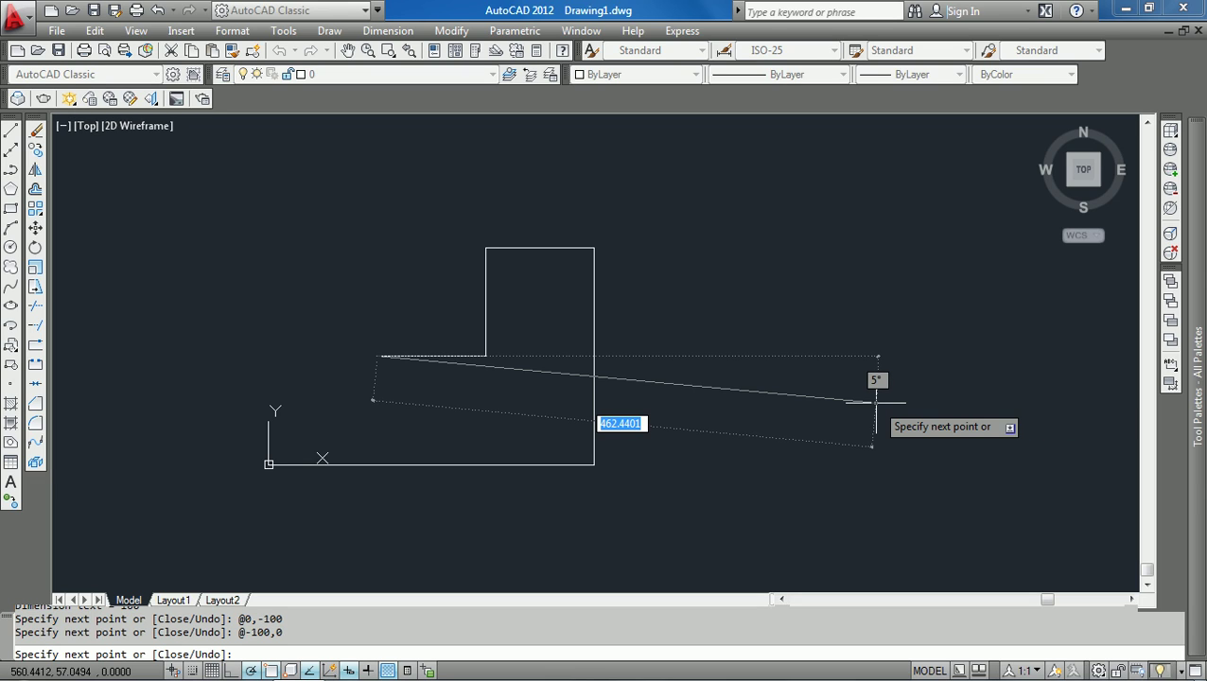
- Draw 100 back up, 100 leftward, then the left edge 300 units down
type("@0,100")
key("Return")
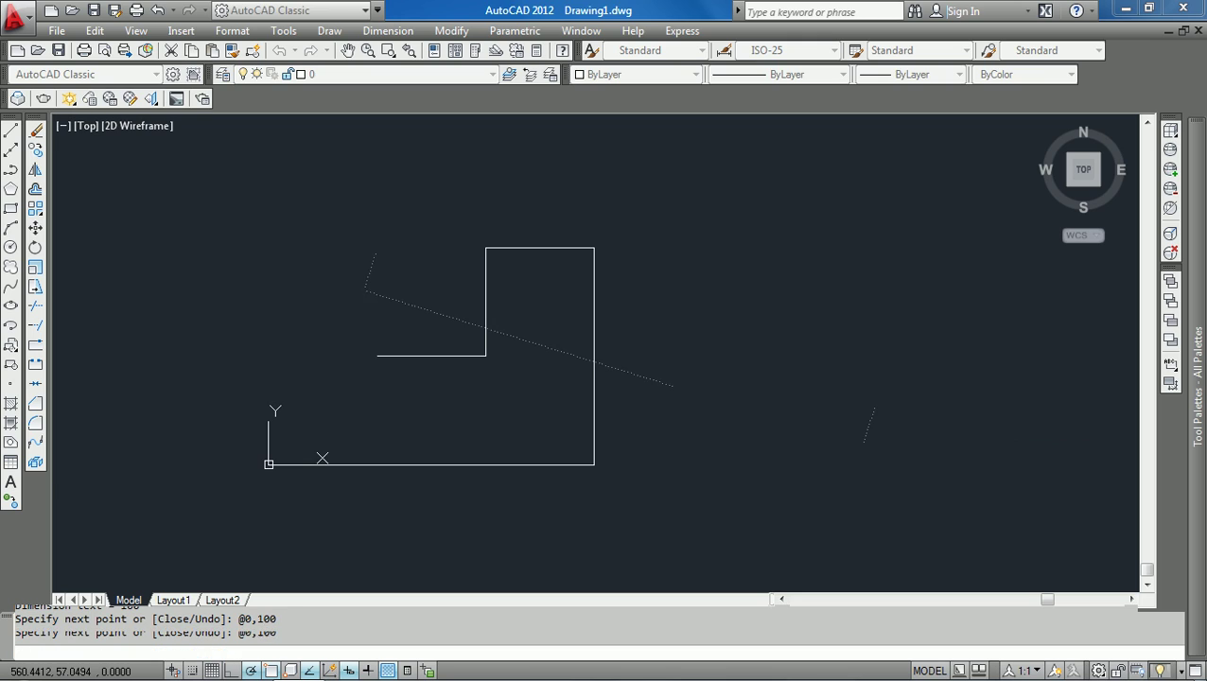
type("-")
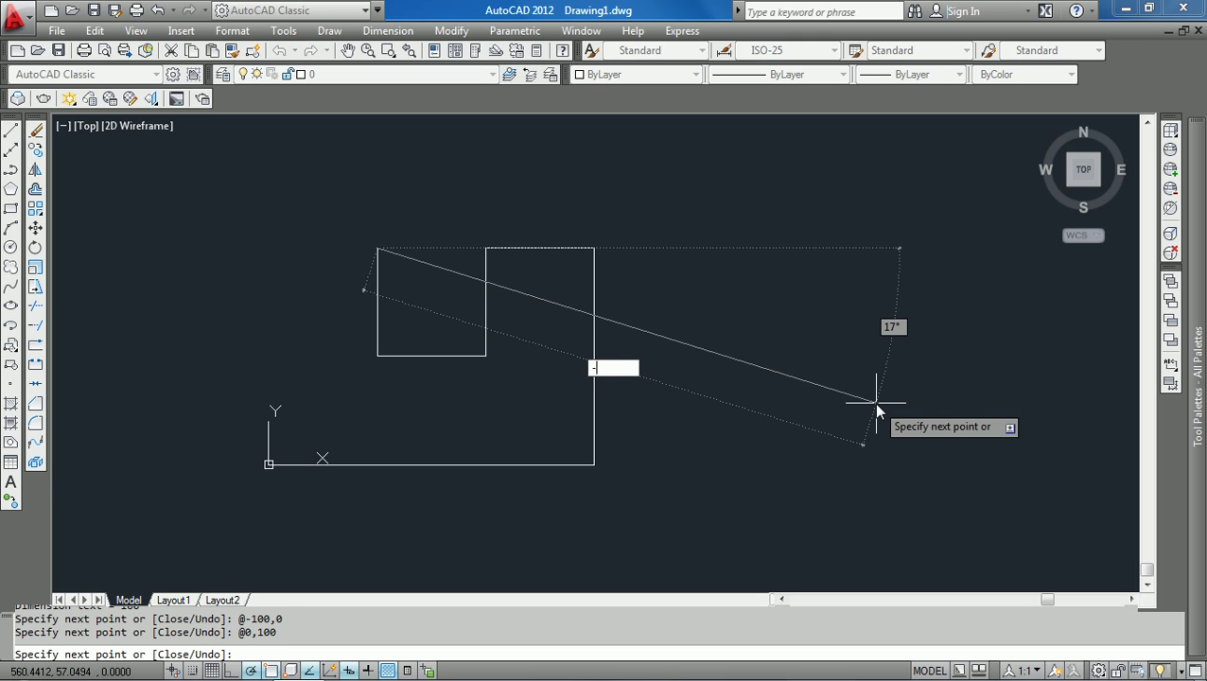
type("100,0")
key("Return")
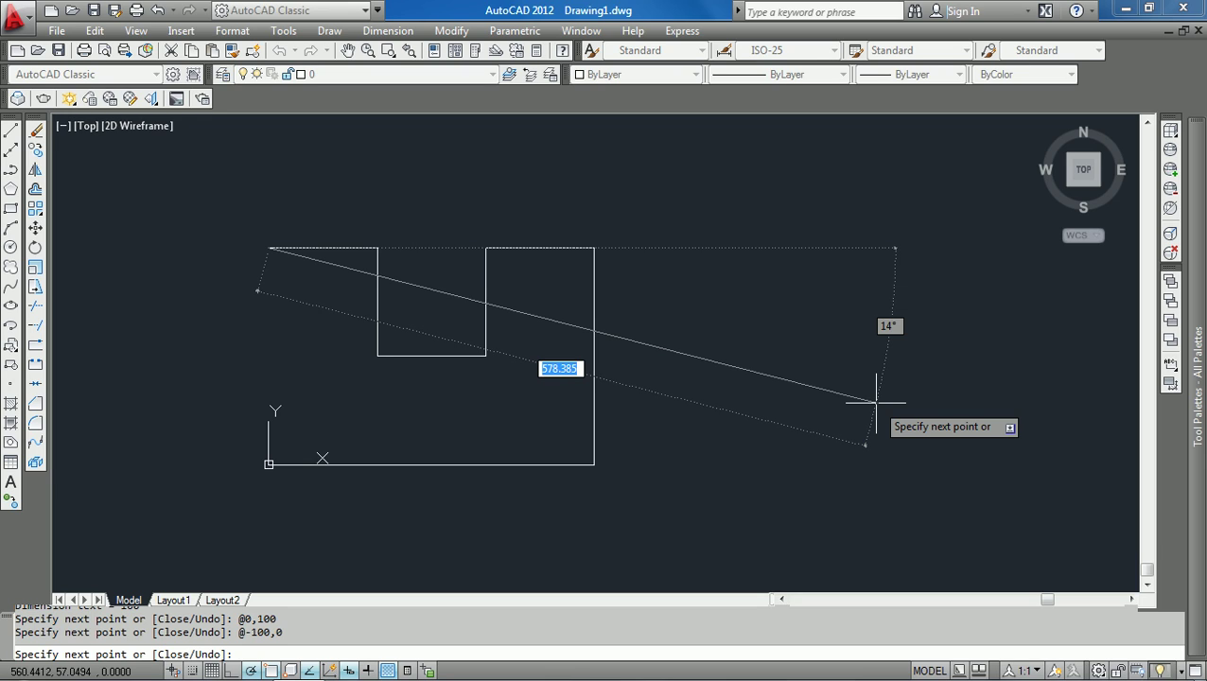
type("0,-3")
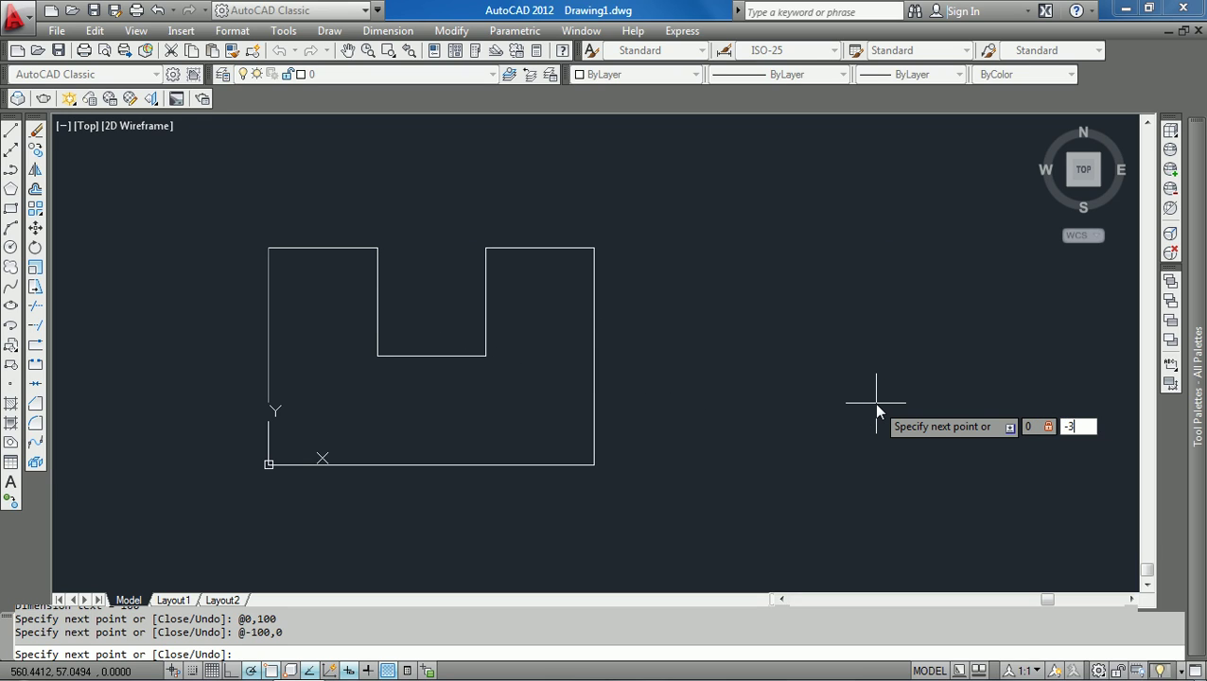
key("Return")
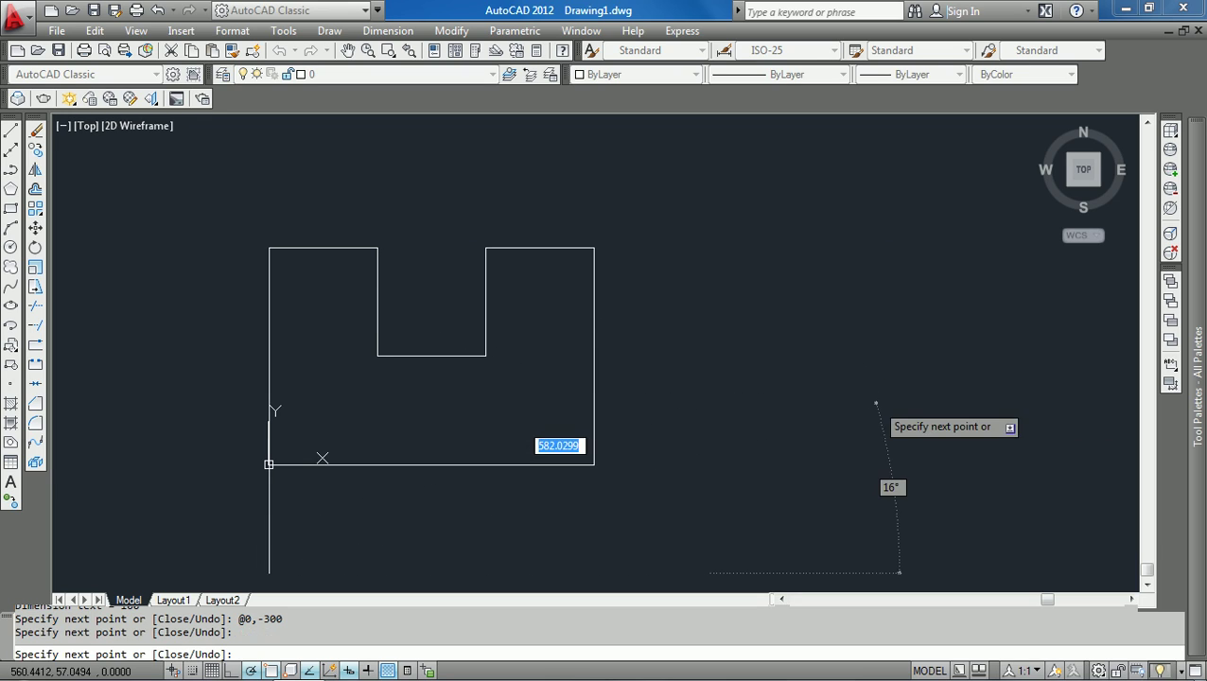
- End LINE and trim the left edge's overhang using the bottom edge as cutting boundary
key("Return")
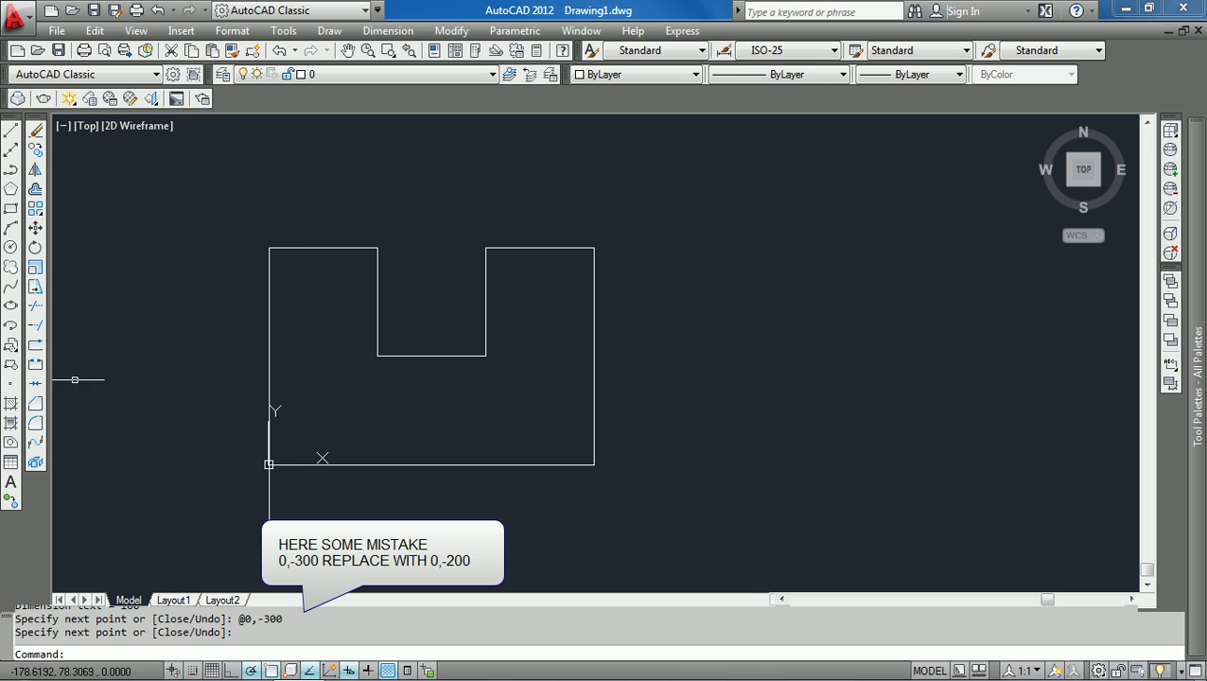
left_click(35, 307)
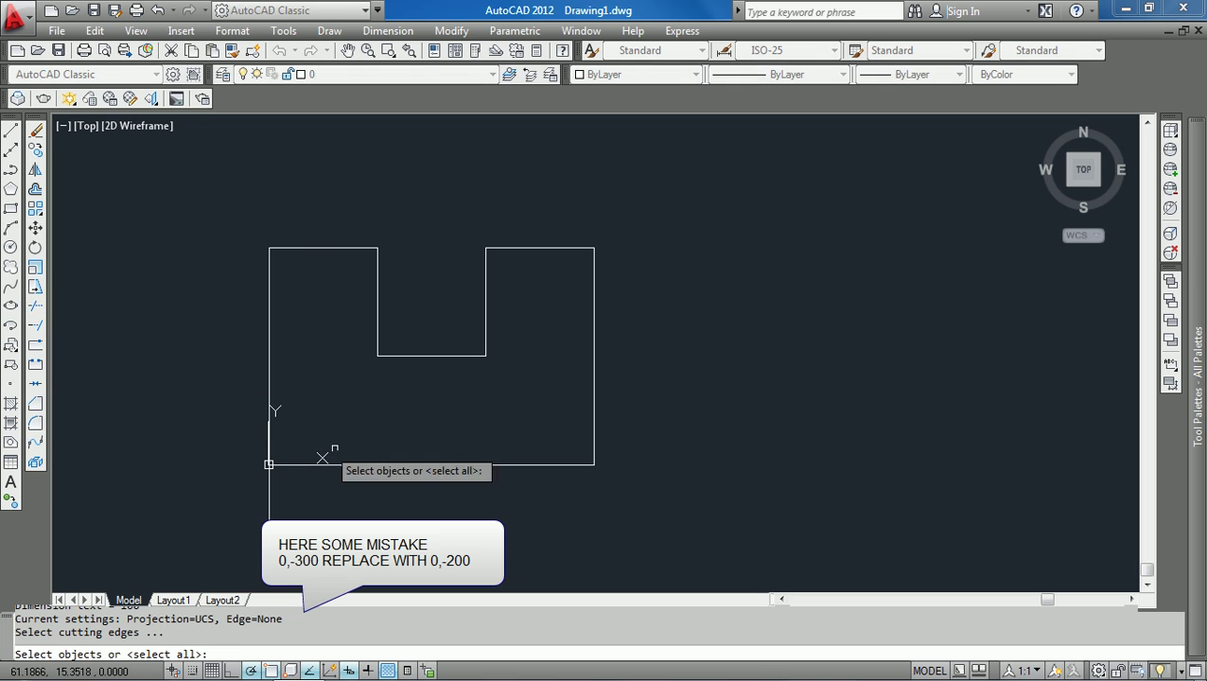
left_click(367, 466)
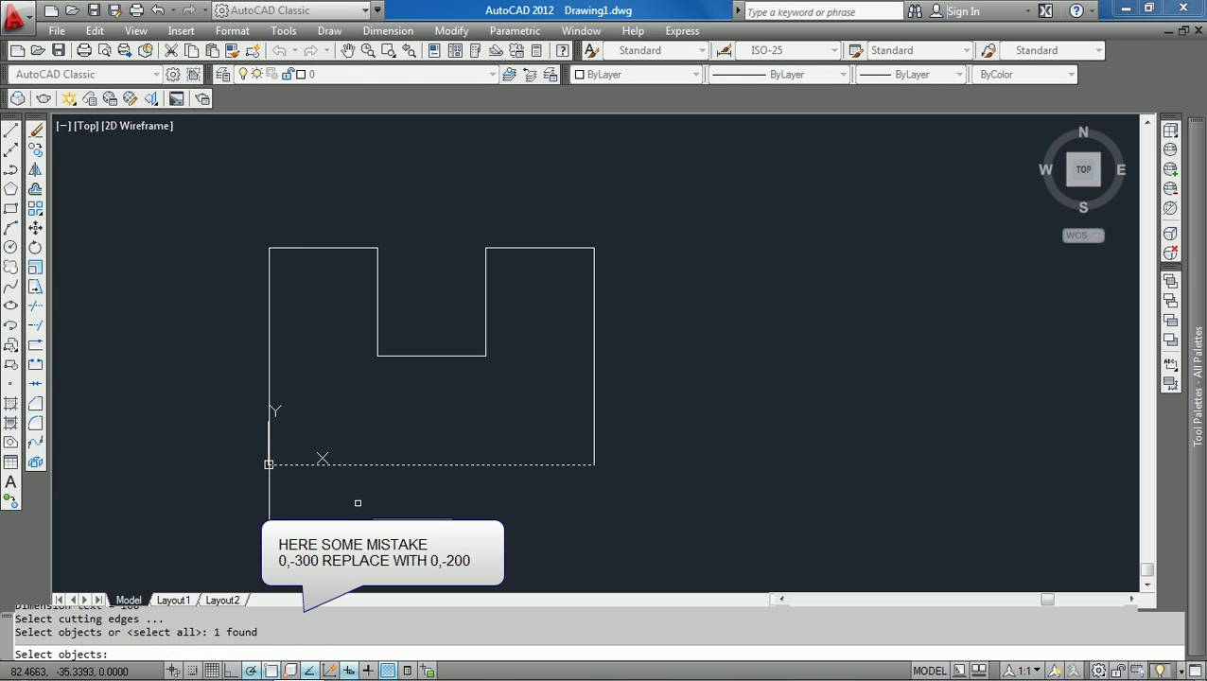
key("Return")
left_click(268, 504)
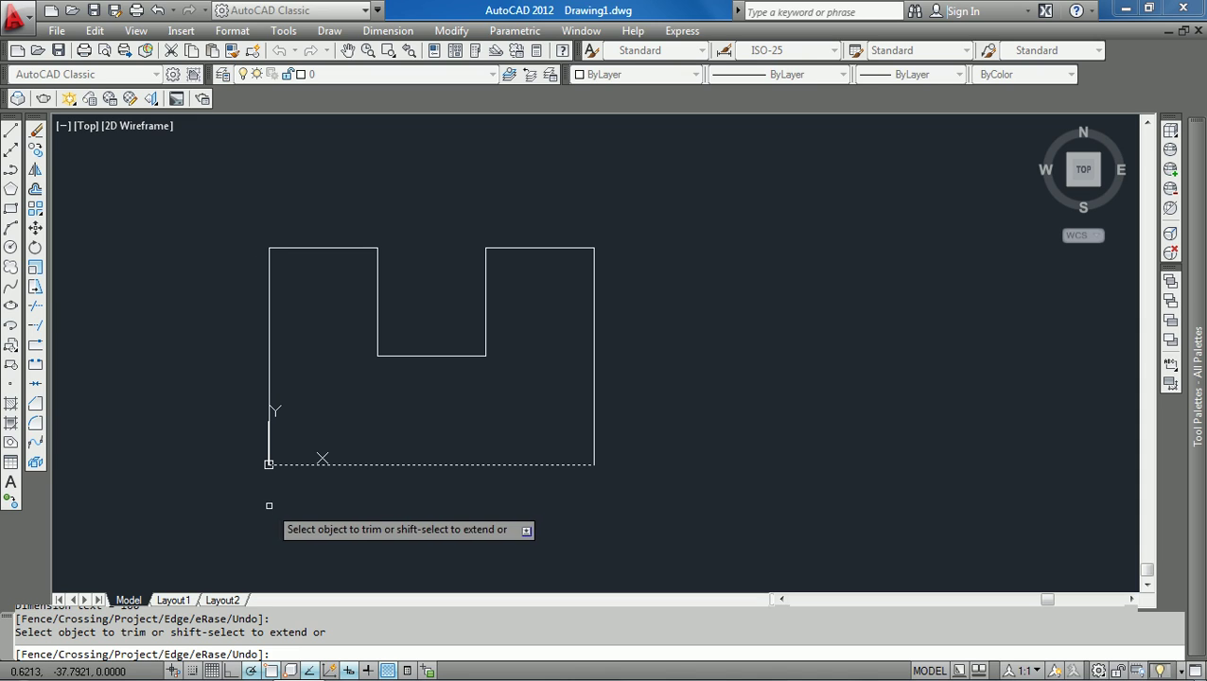
right_click(693, 363)
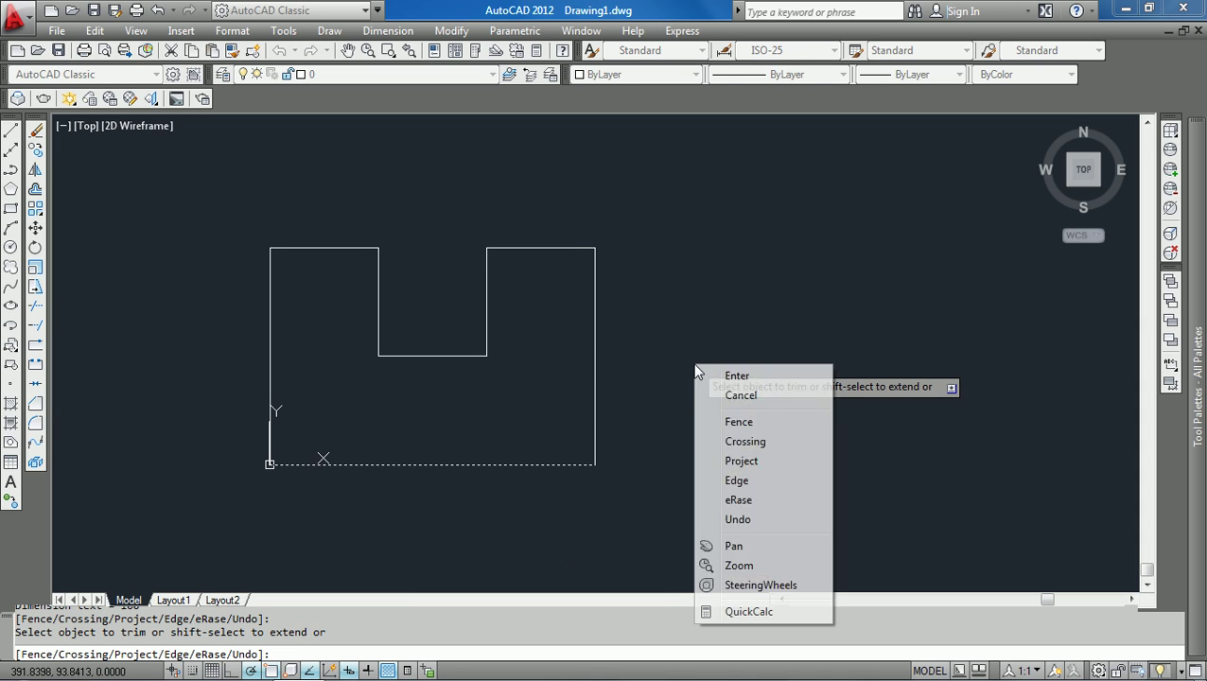
left_click(741, 395)
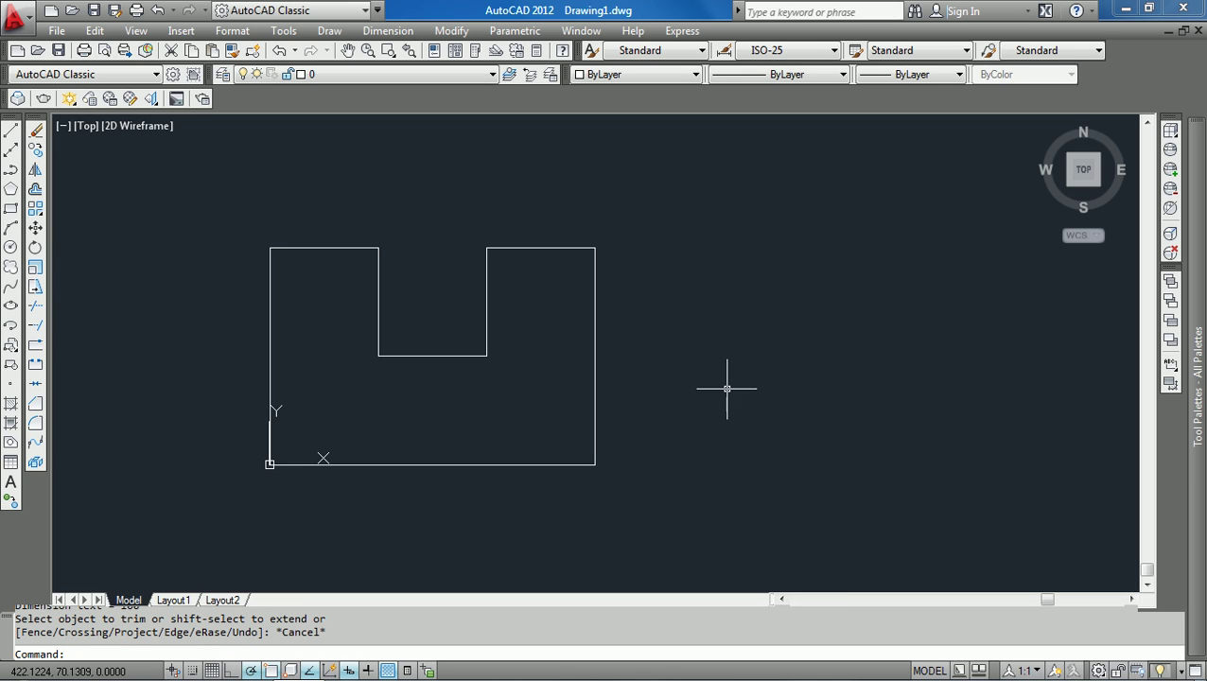
- Add corner-to-corner linear dimensions: 300 along the bottom edge and 200 on the left side
left_click(393, 31)
left_click(394, 78)
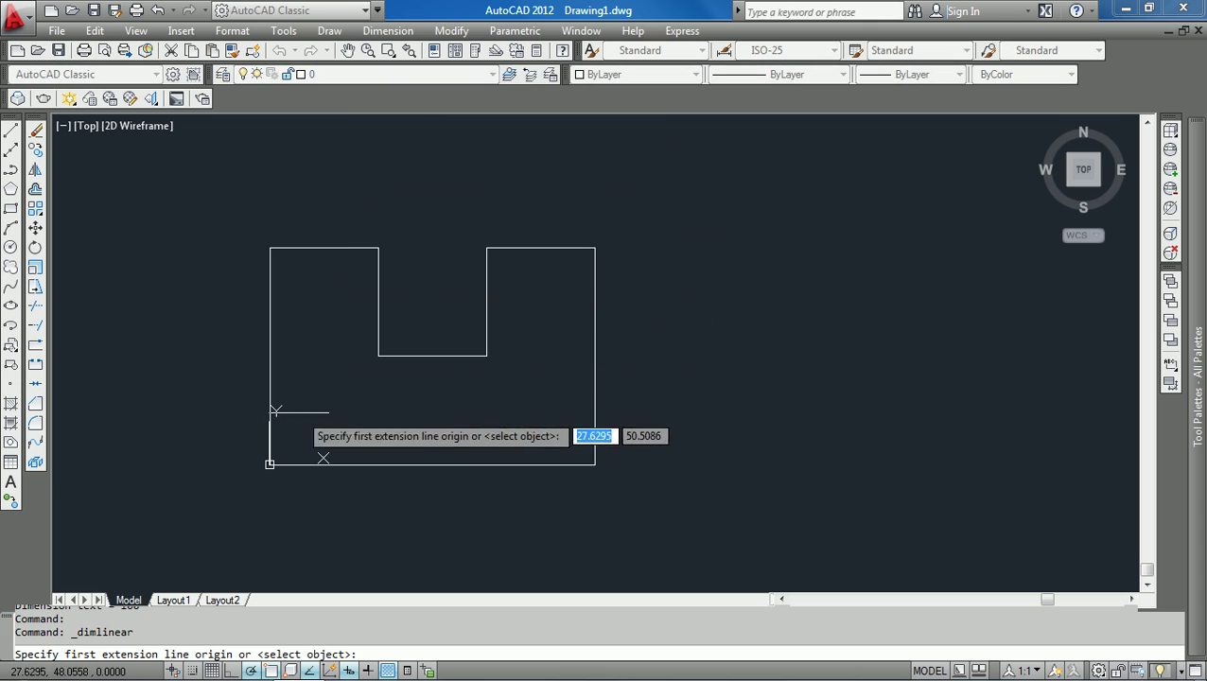
left_click(269, 465)
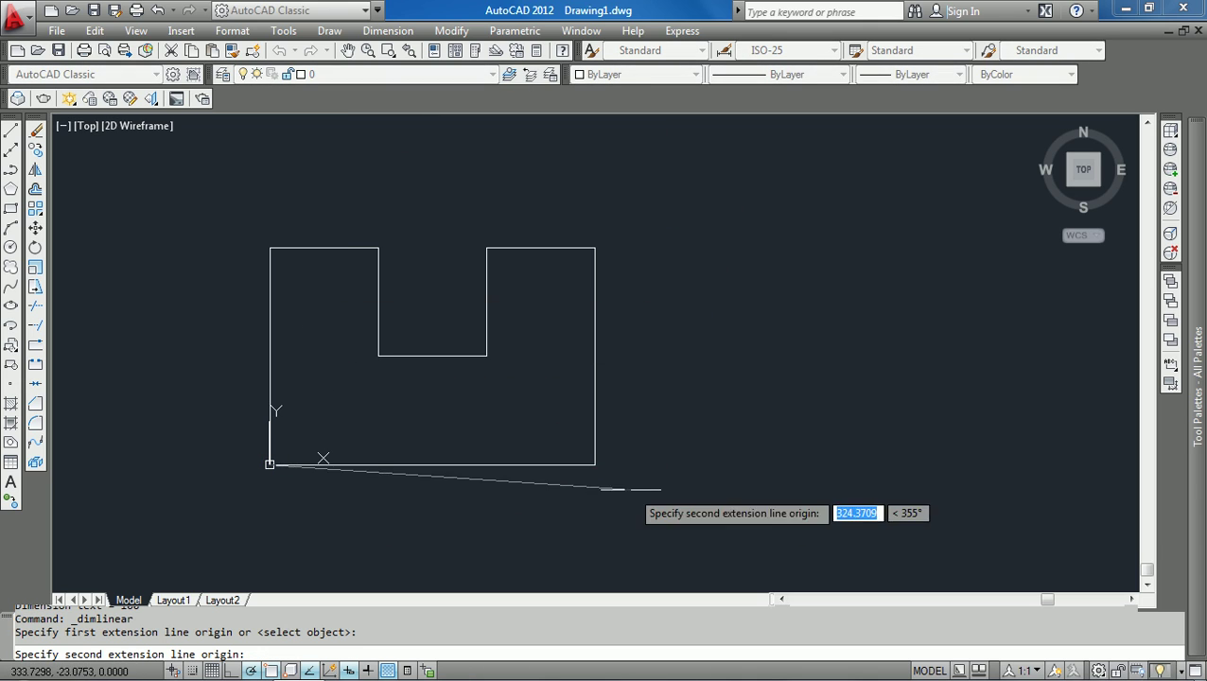
left_click(595, 464)
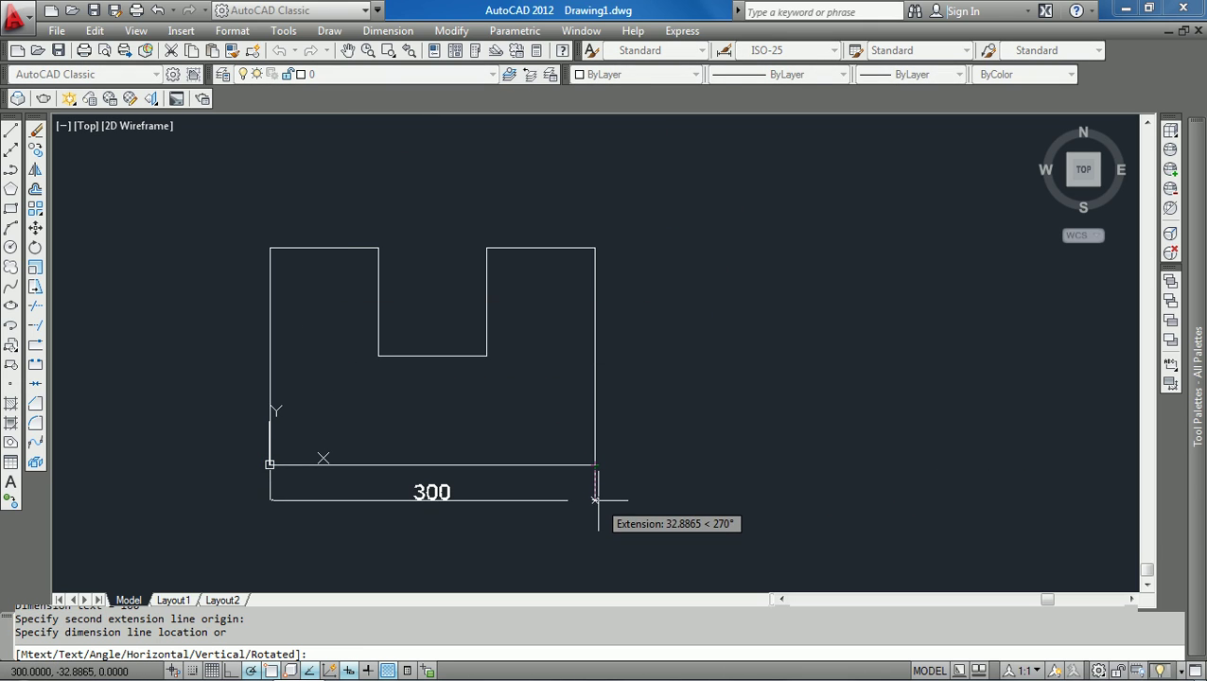
left_click(595, 498)
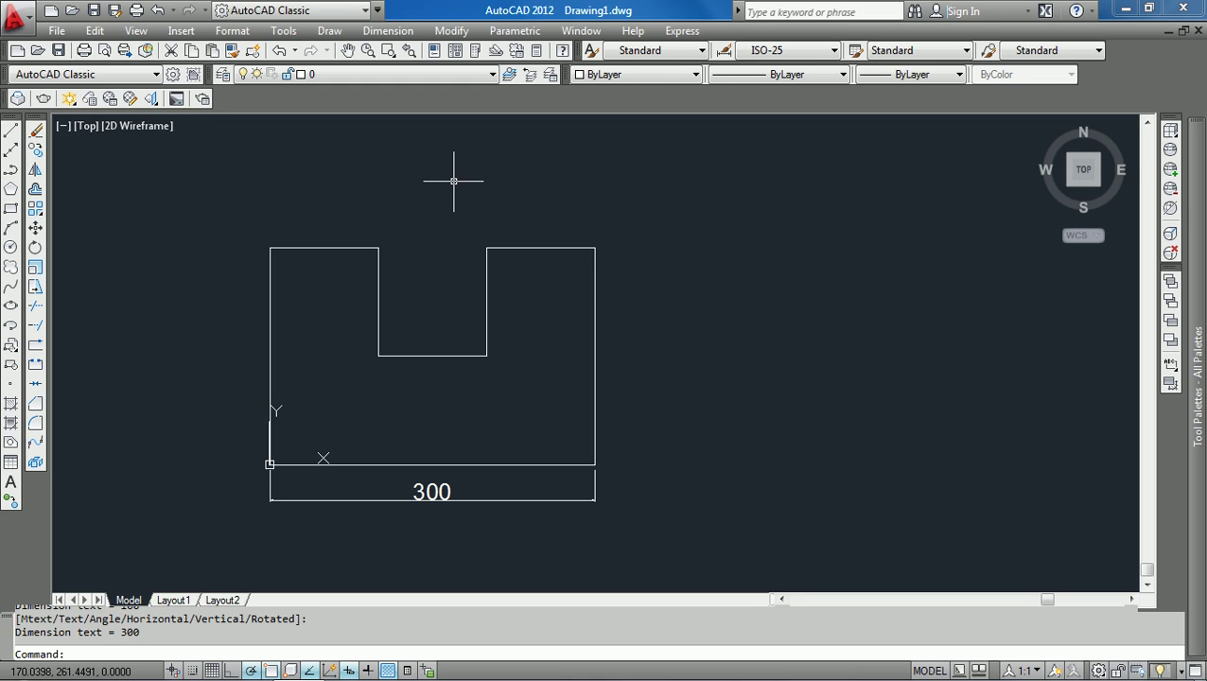
left_click(387, 30)
left_click(409, 81)
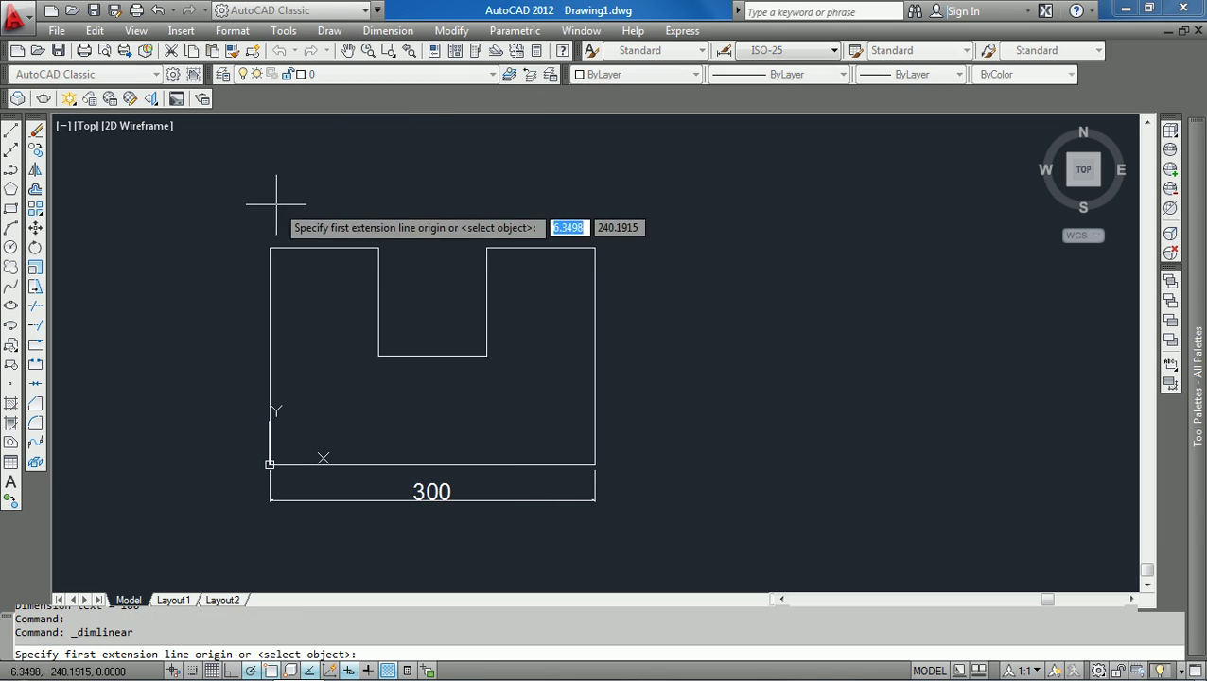
left_click(269, 249)
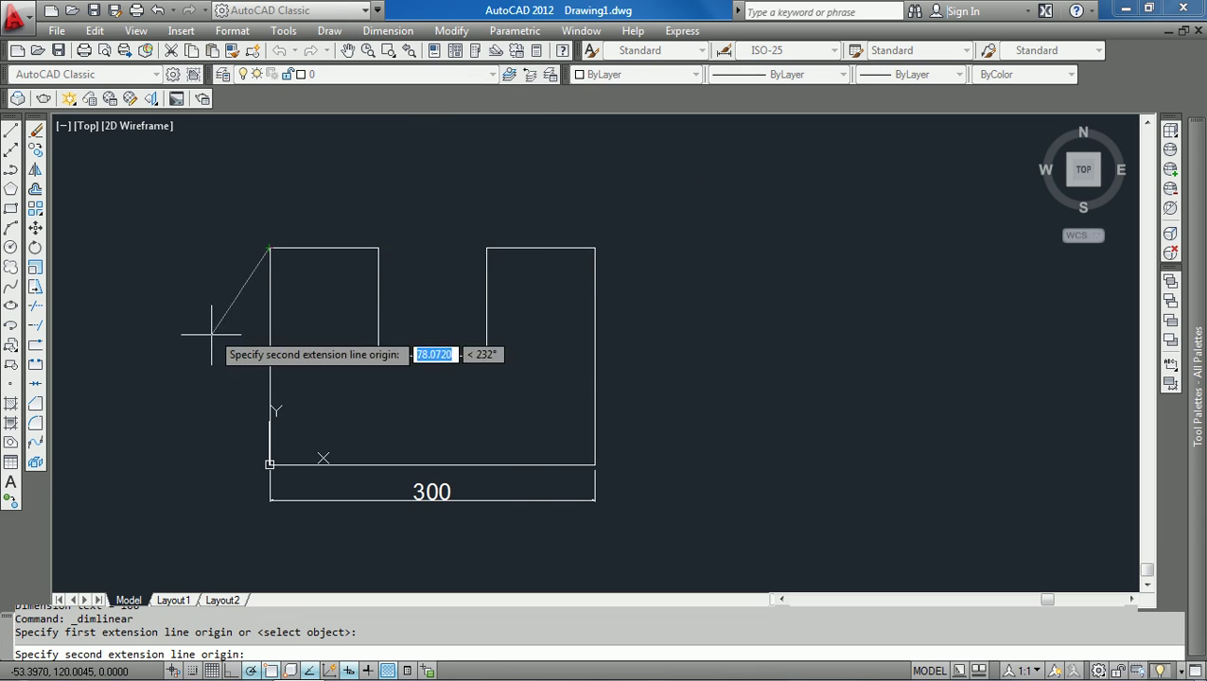
left_click(269, 465)
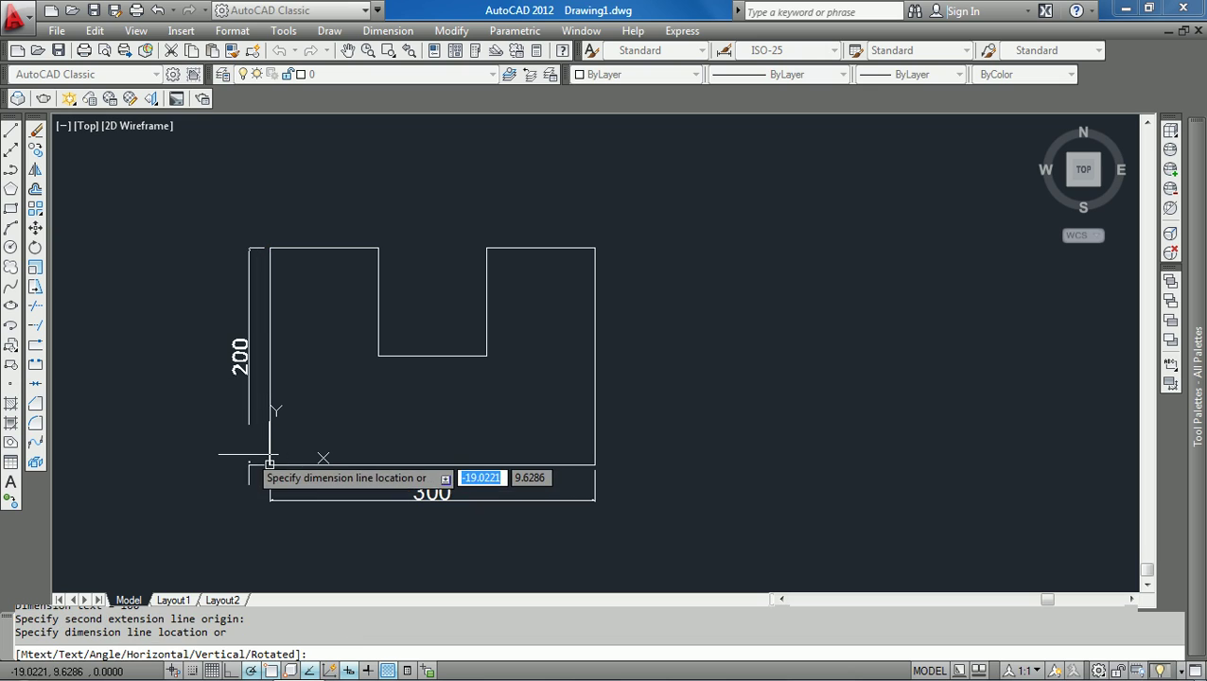
left_click(245, 464)
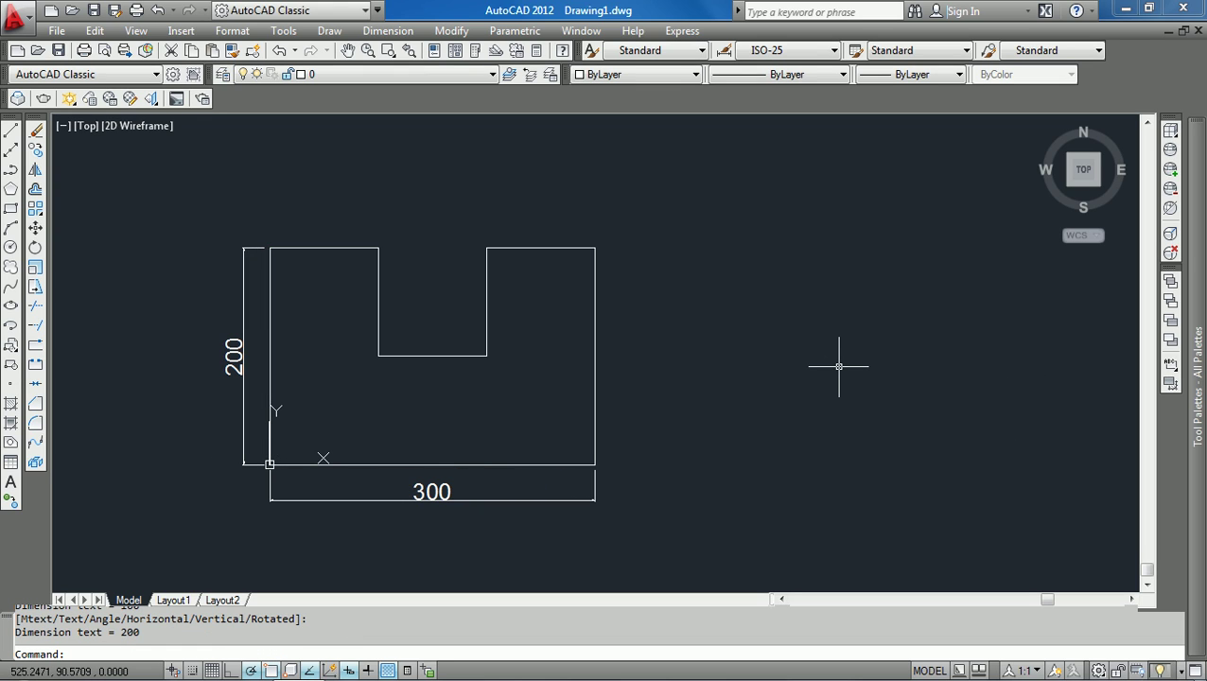
type("E")
- Erase every object in the drawing using ERASE with ALL
key("Return")
type("ALL")
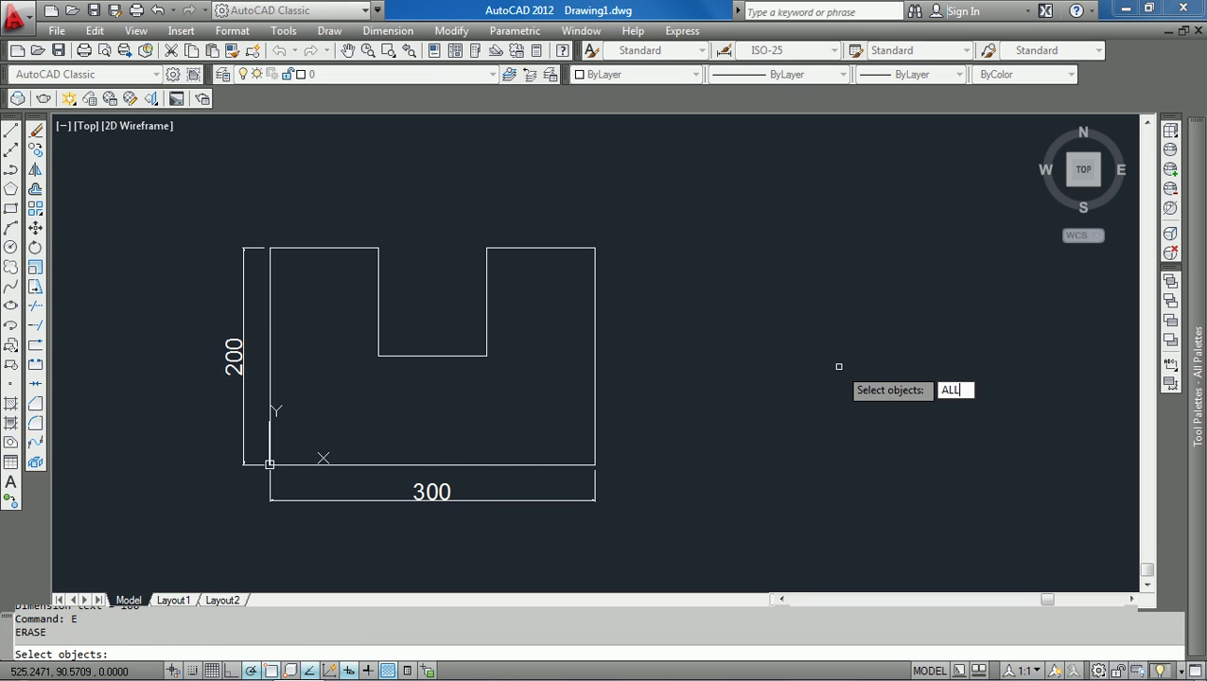
key("Return")
key("Return")
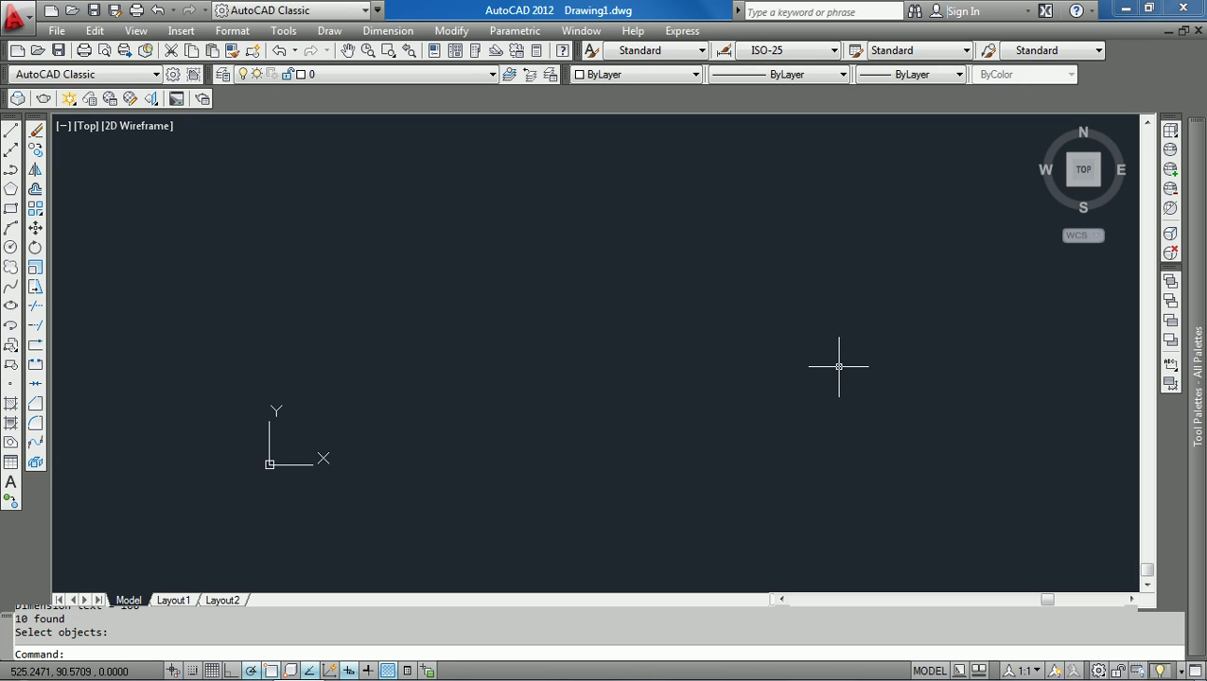
- Draw a line from the origin 0,0 straight up 200 units, then end LINE
type("l")
key("Return")
type("0,0")
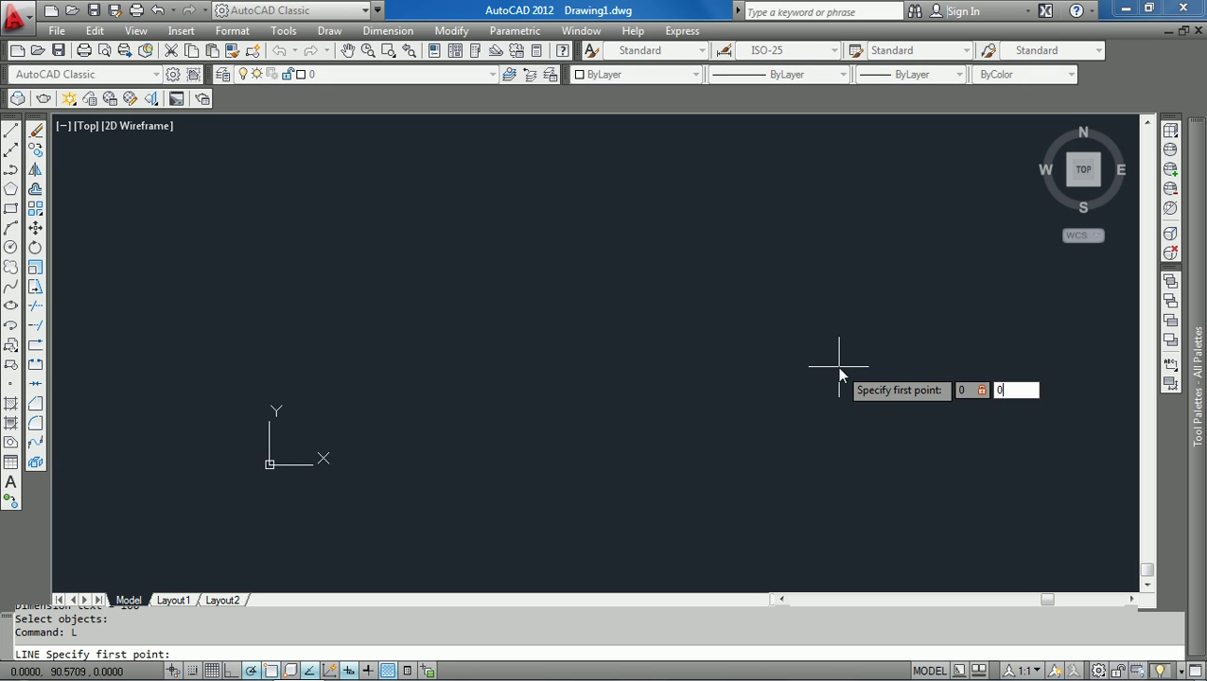
key("Return")
type("0")
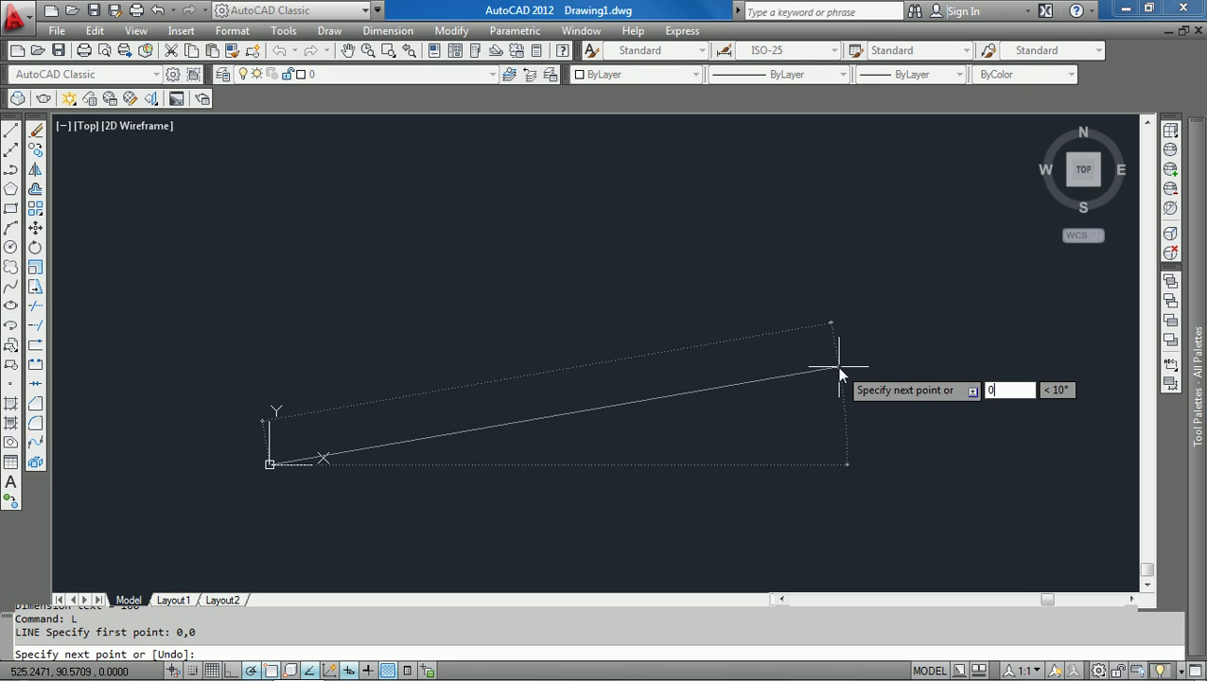
type("0,0")
key("Return")
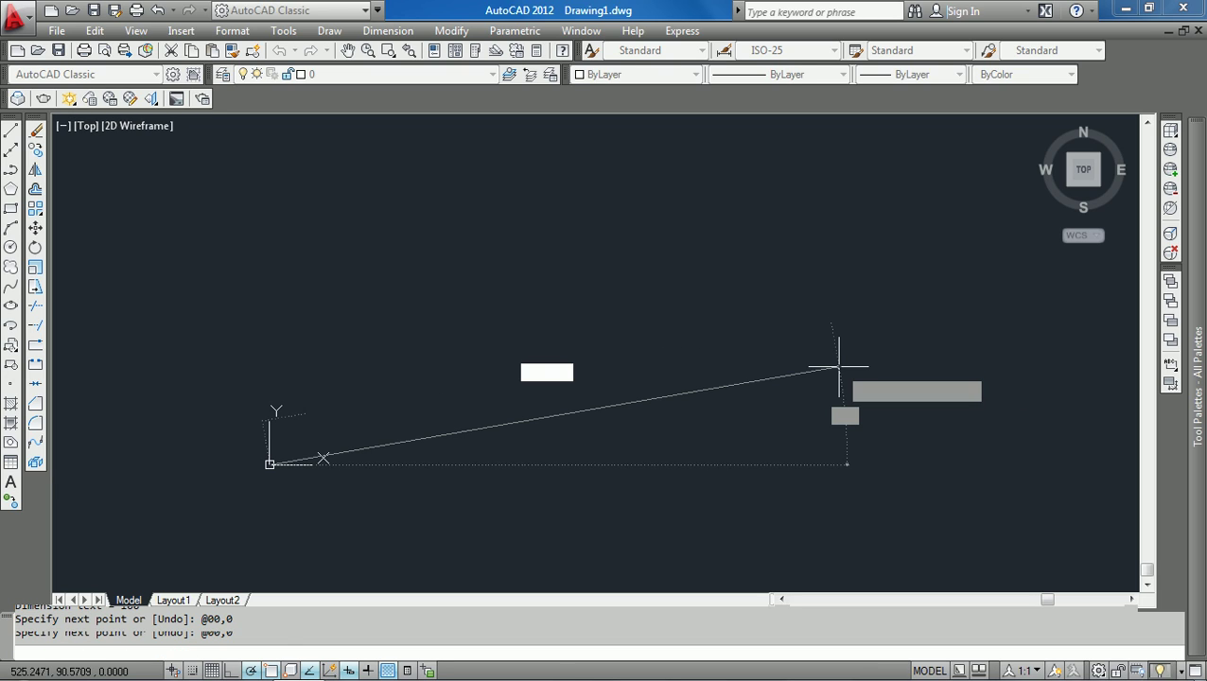
type("0")
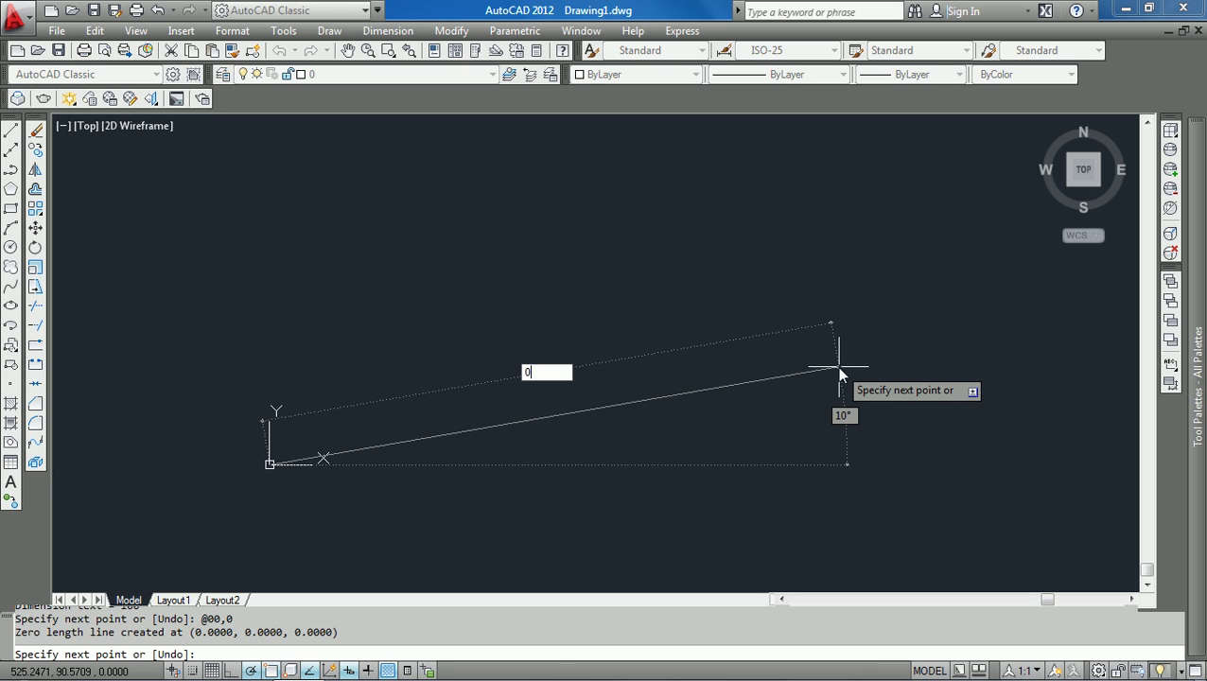
type(",200")
key("Return")
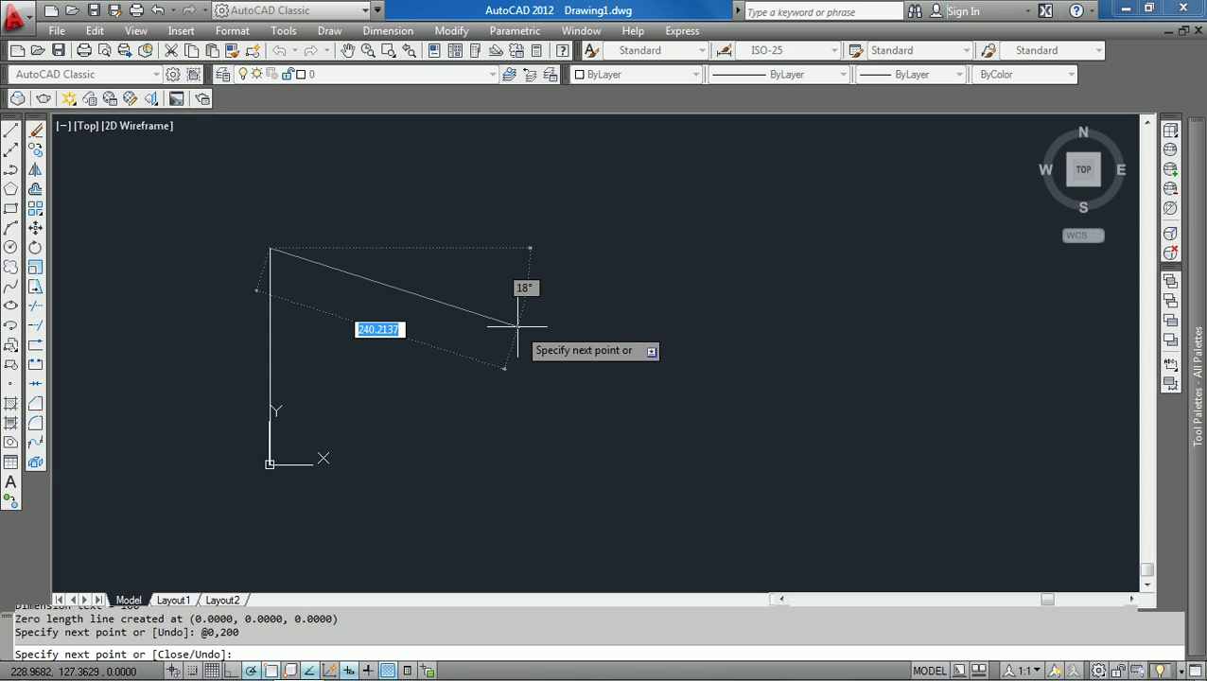
key("Escape")
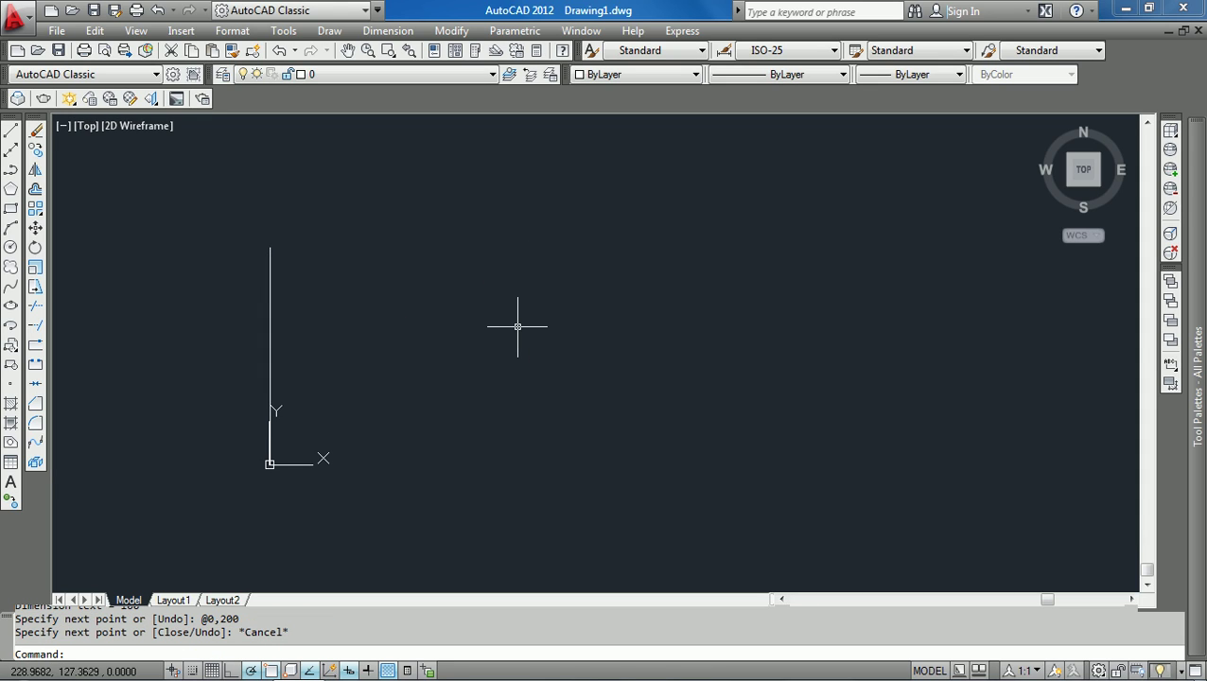
- Zoom All to show the whole drawing, then undo twice to remove the zoom and the vertical line
type("z")
key("Return")
type("A")
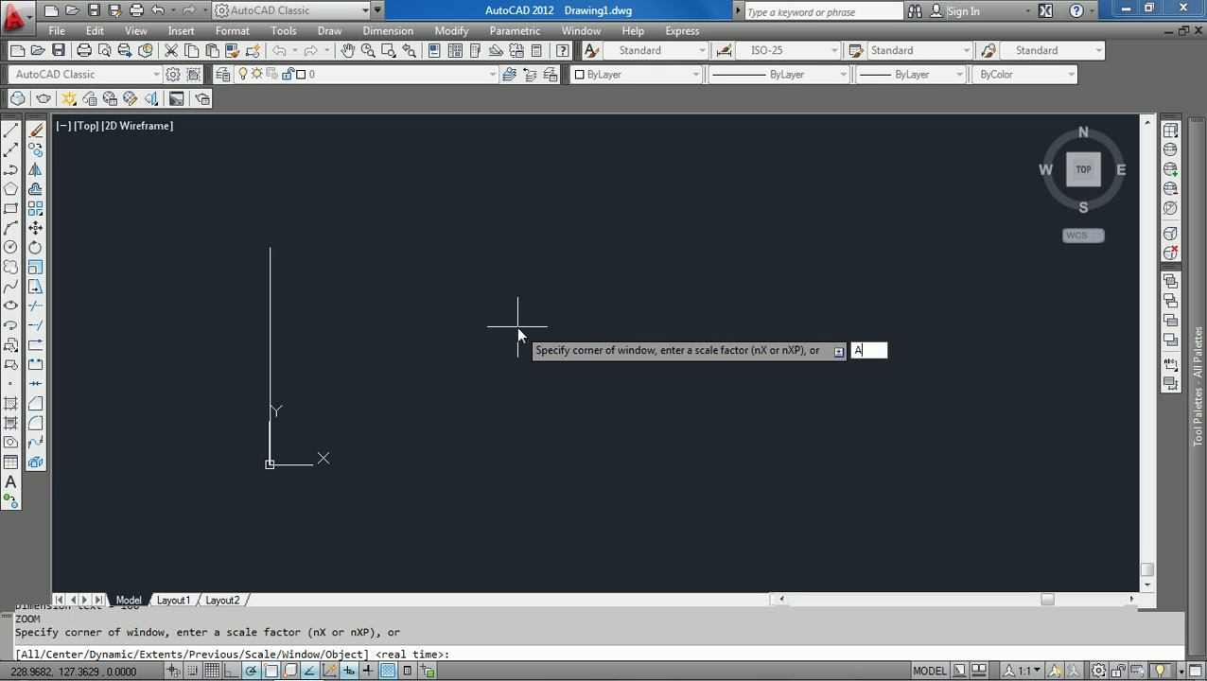
key("Return")
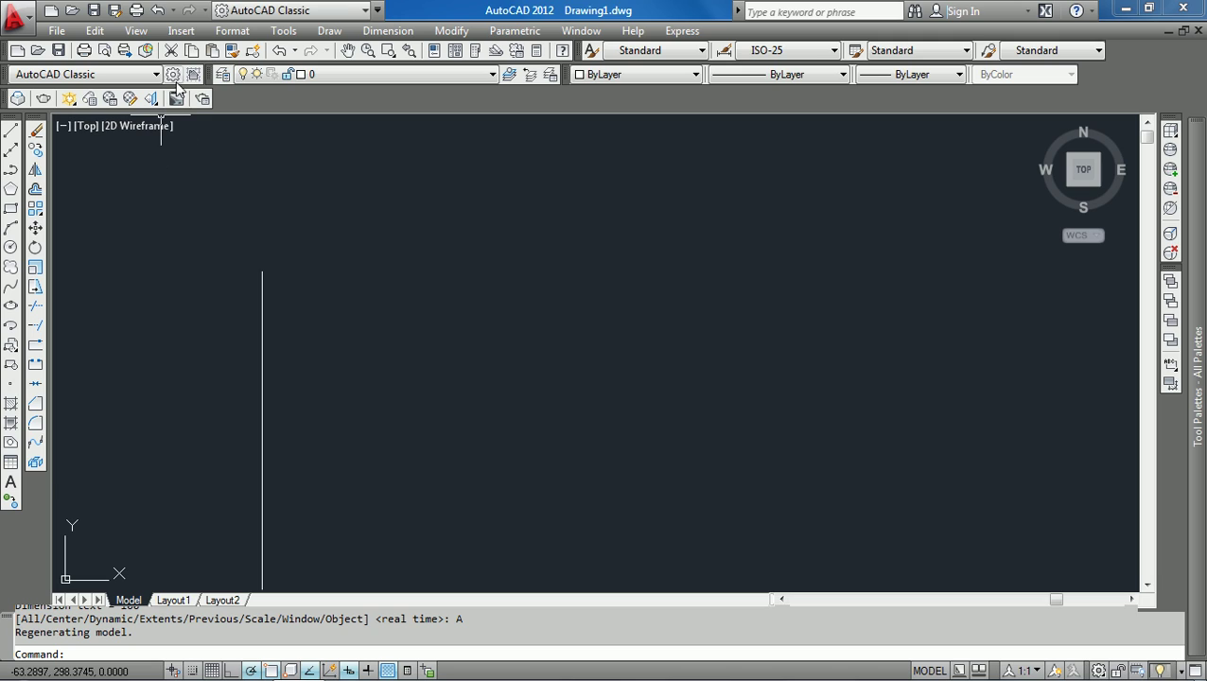
left_click(280, 52)
left_click(279, 52)
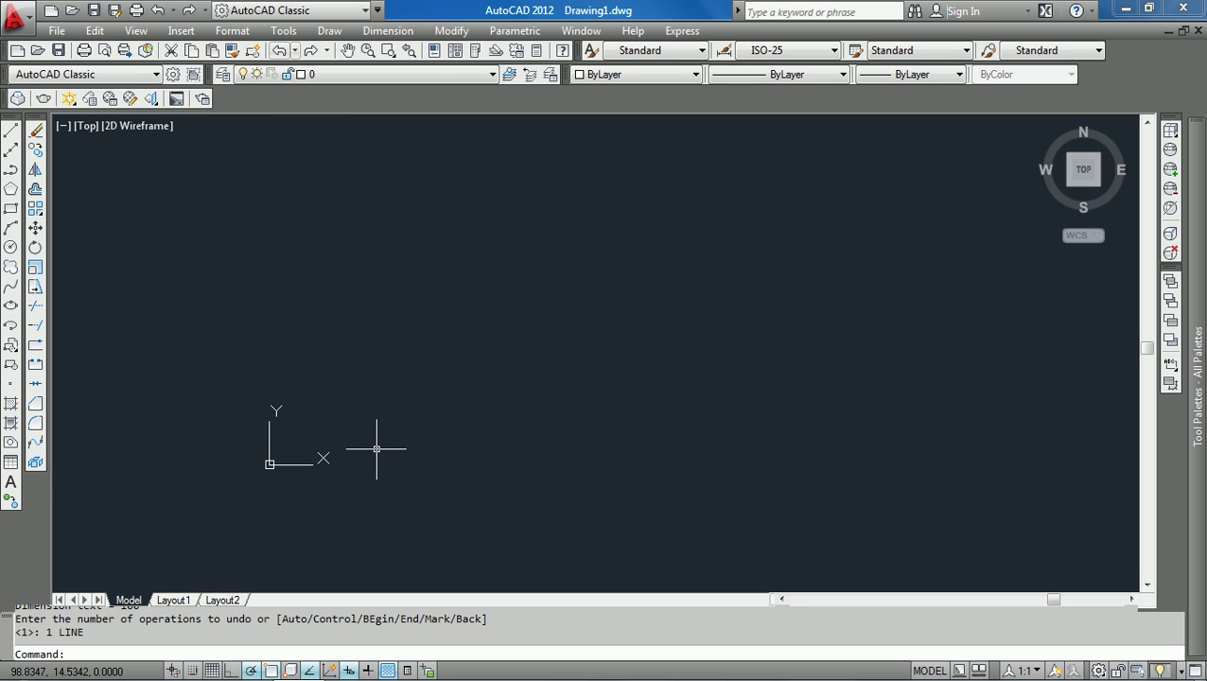
- Start a line at the origin 0,0 and draw the 300-long horizontal bottom edge
type("l")
key("Return")
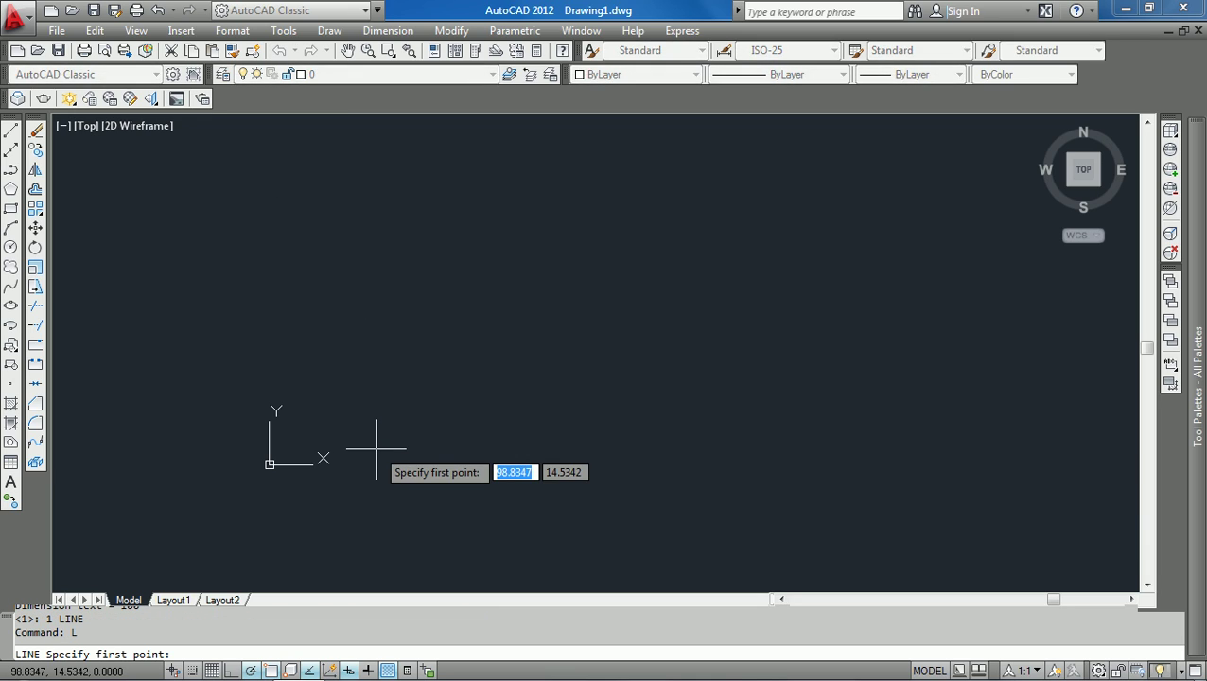
type("0")
key("Tab")
type("0")
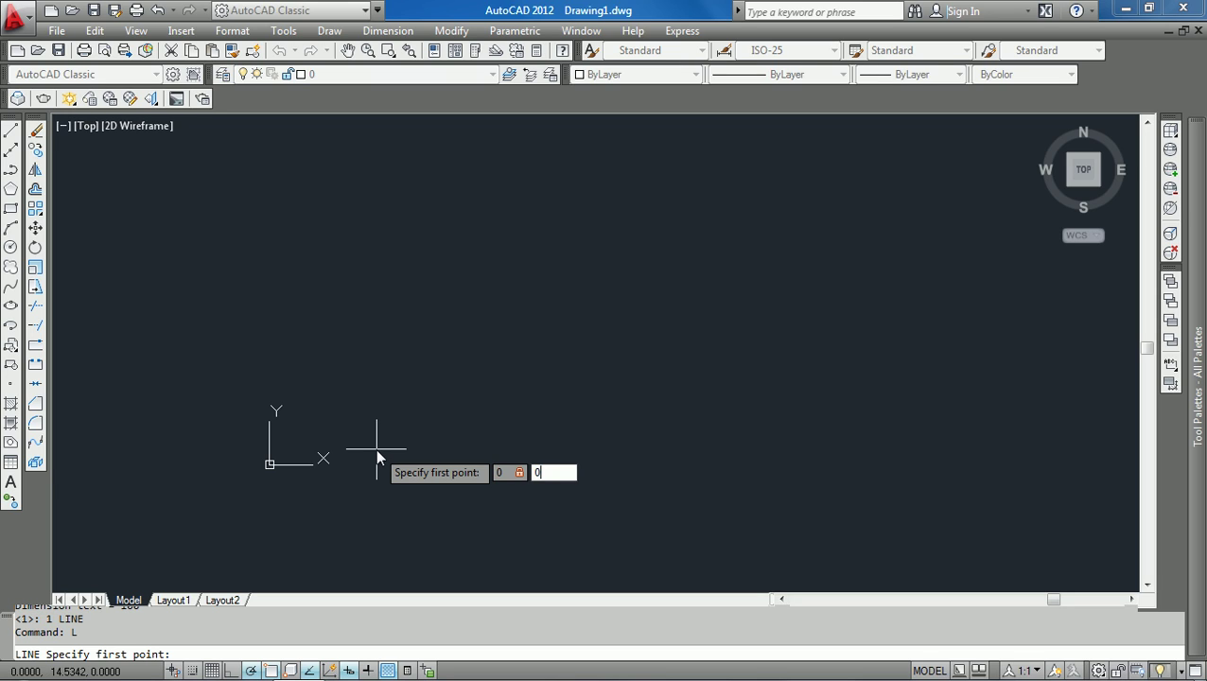
key("Return")
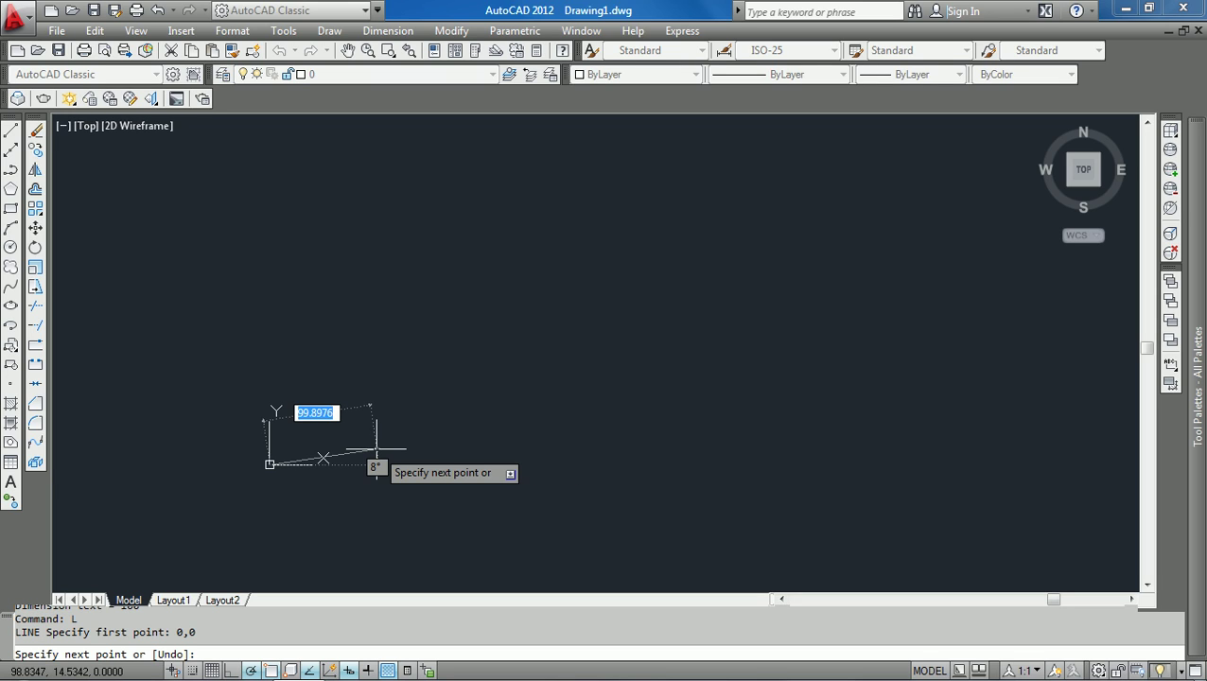
type("300")
key("Tab")
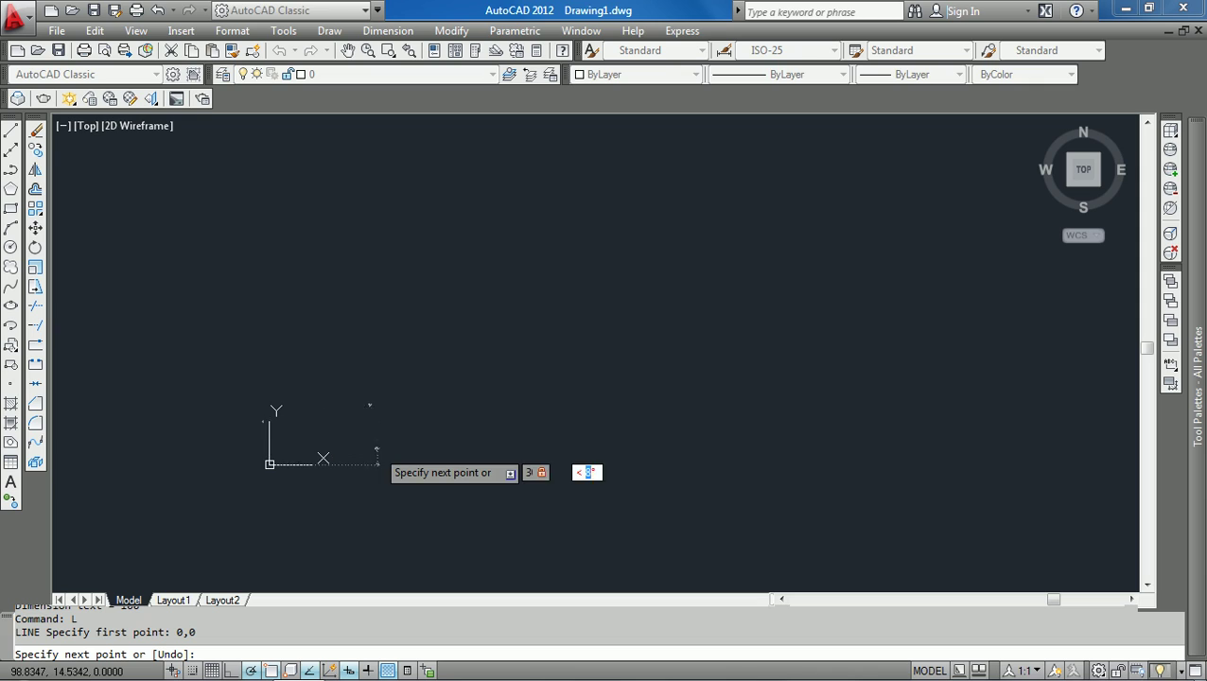
type("0")
key("Return")
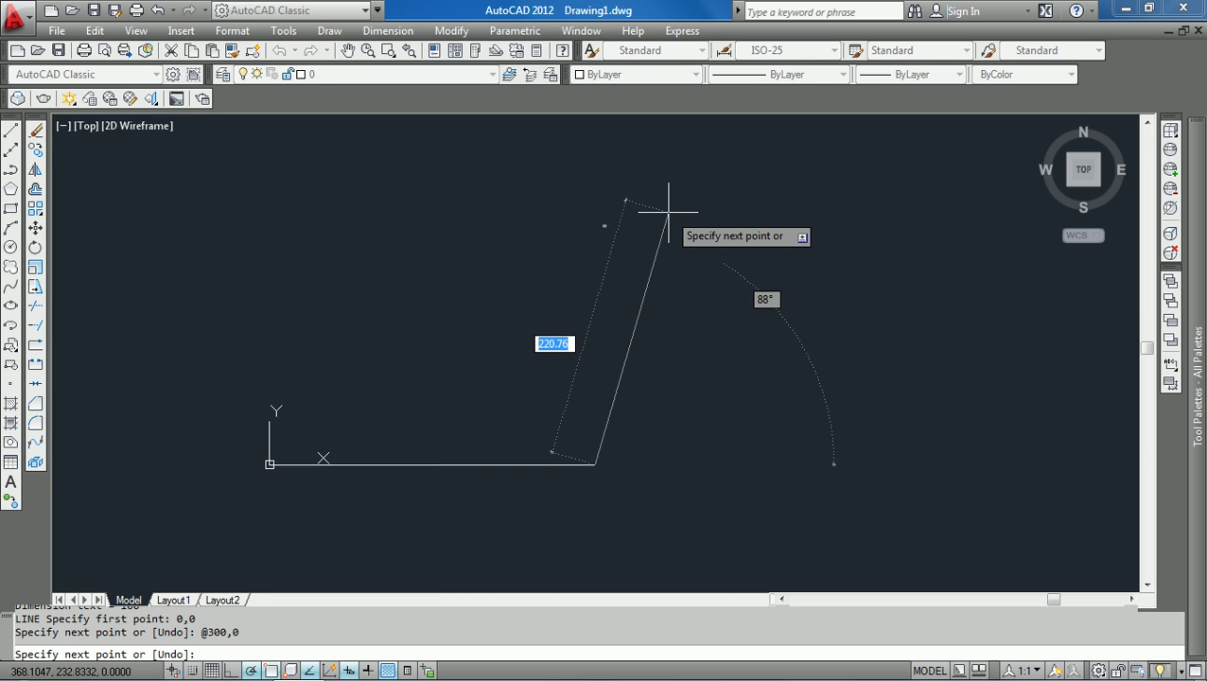
- Continue 200 up the right side, 100 left, 100 down, and 100 left along the notch floor
type("0")
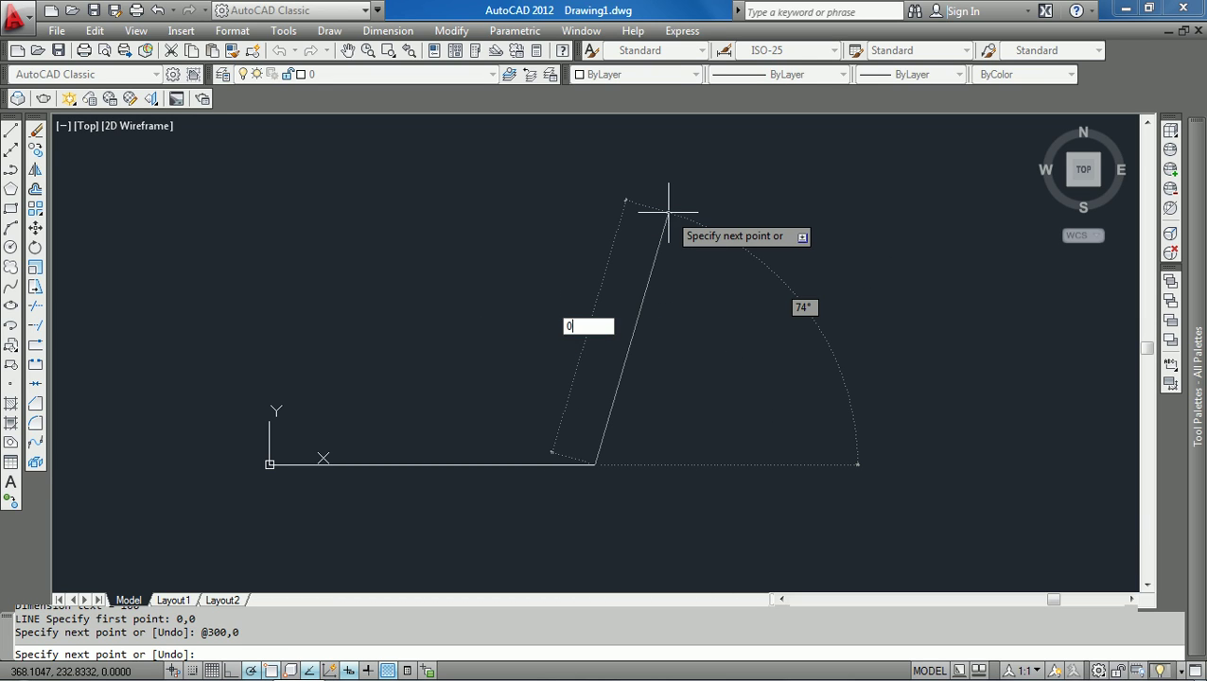
type(",200")
key("Return")
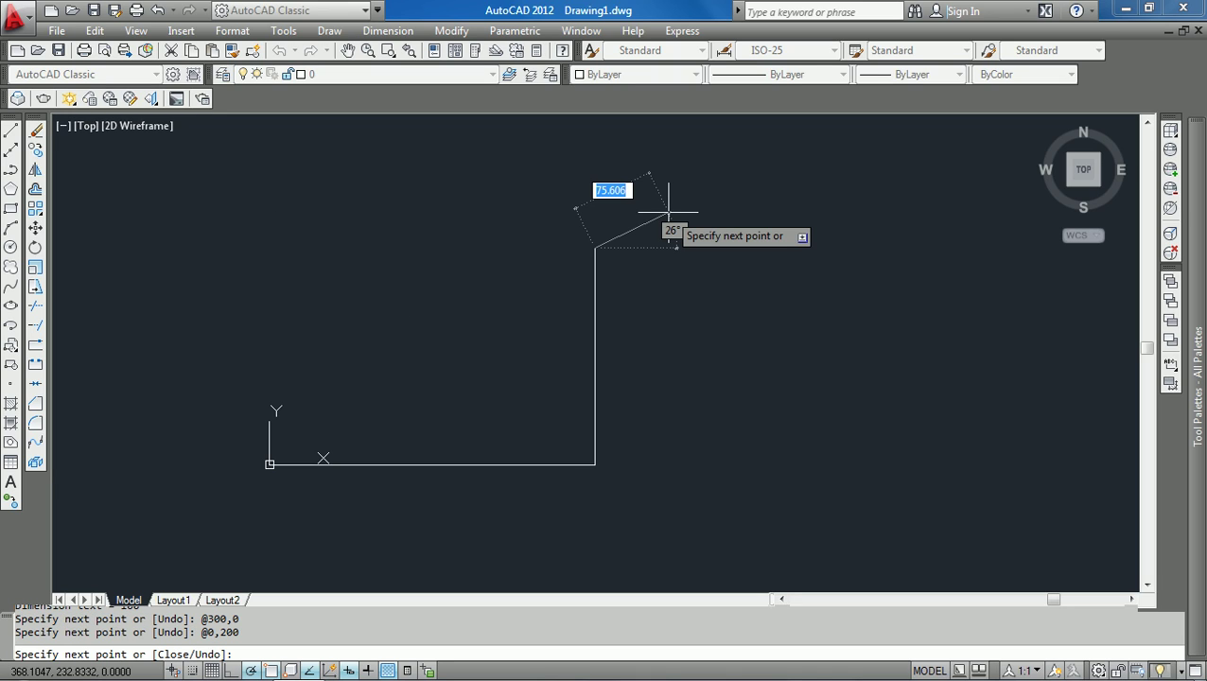
type("-100,")
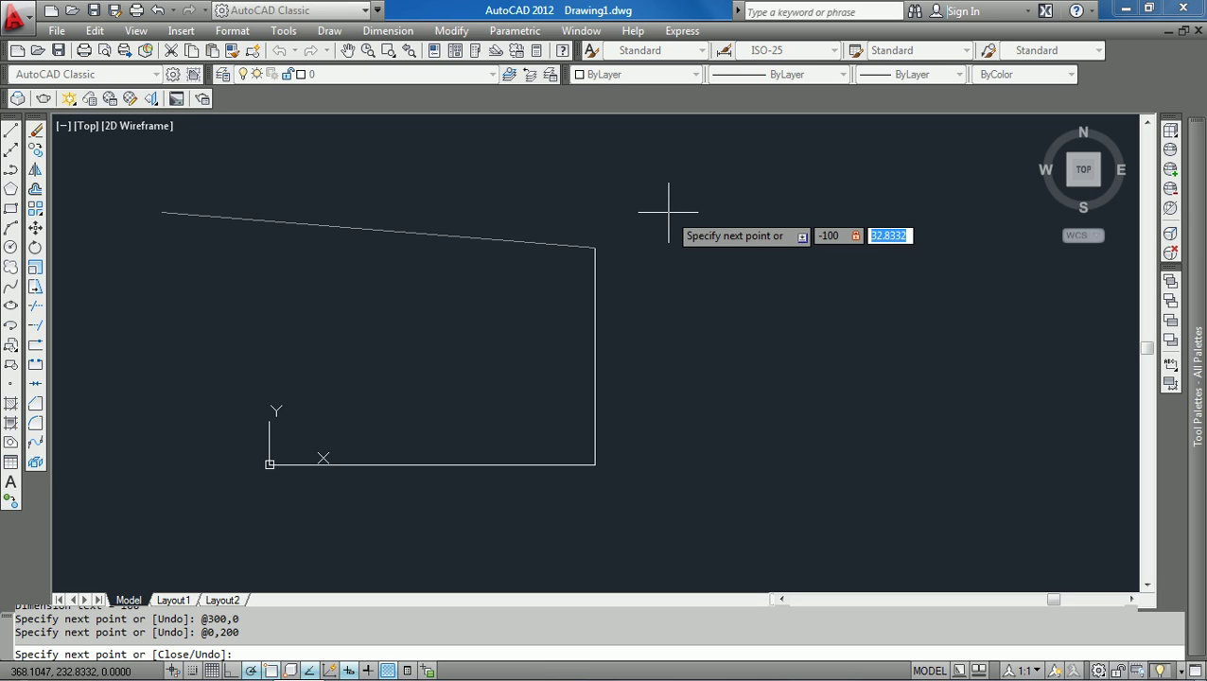
type("0")
key("Return")
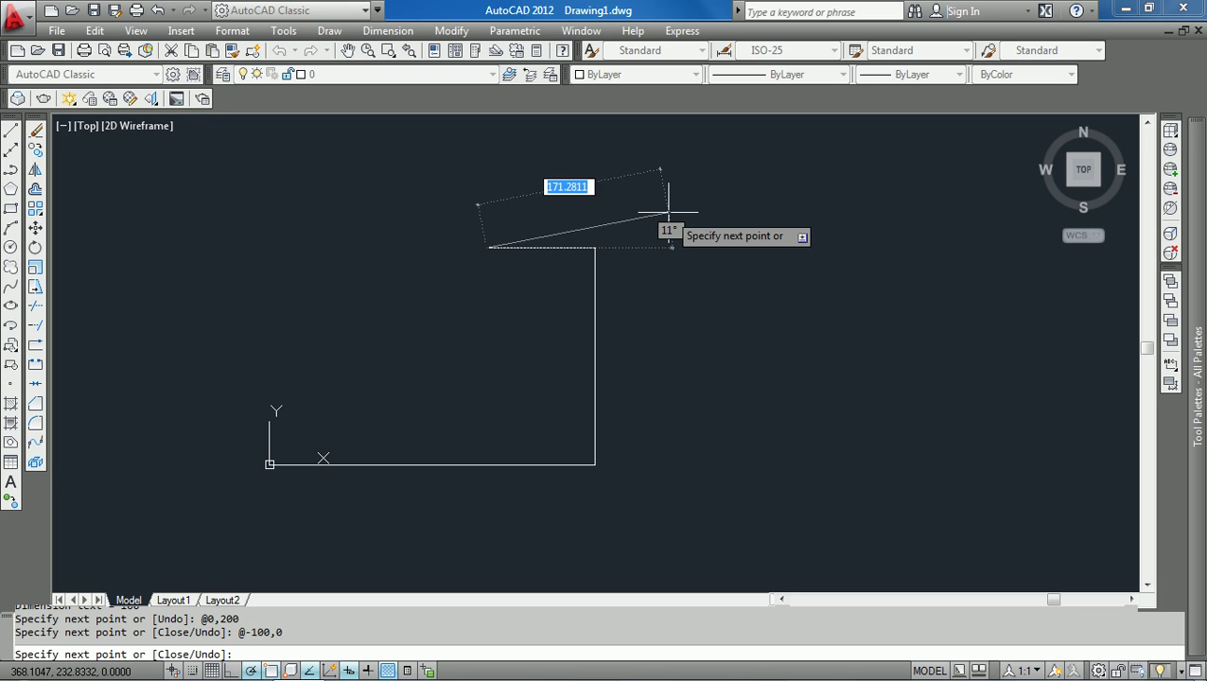
type("0,-")
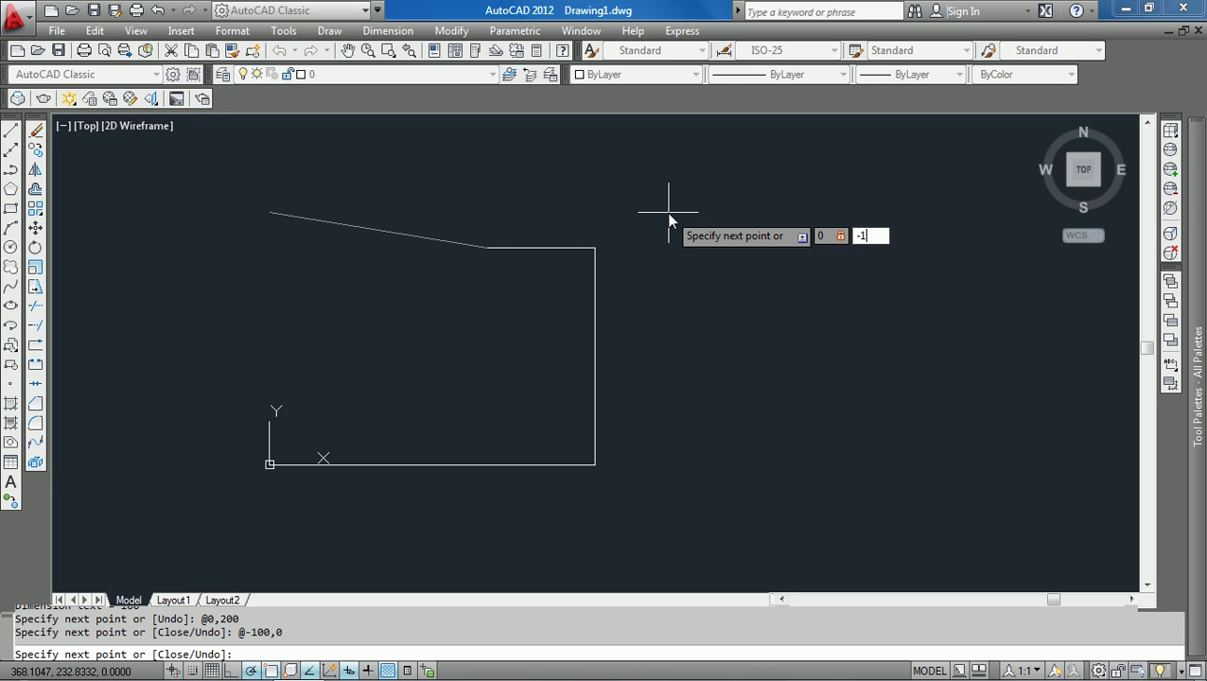
key("Return")
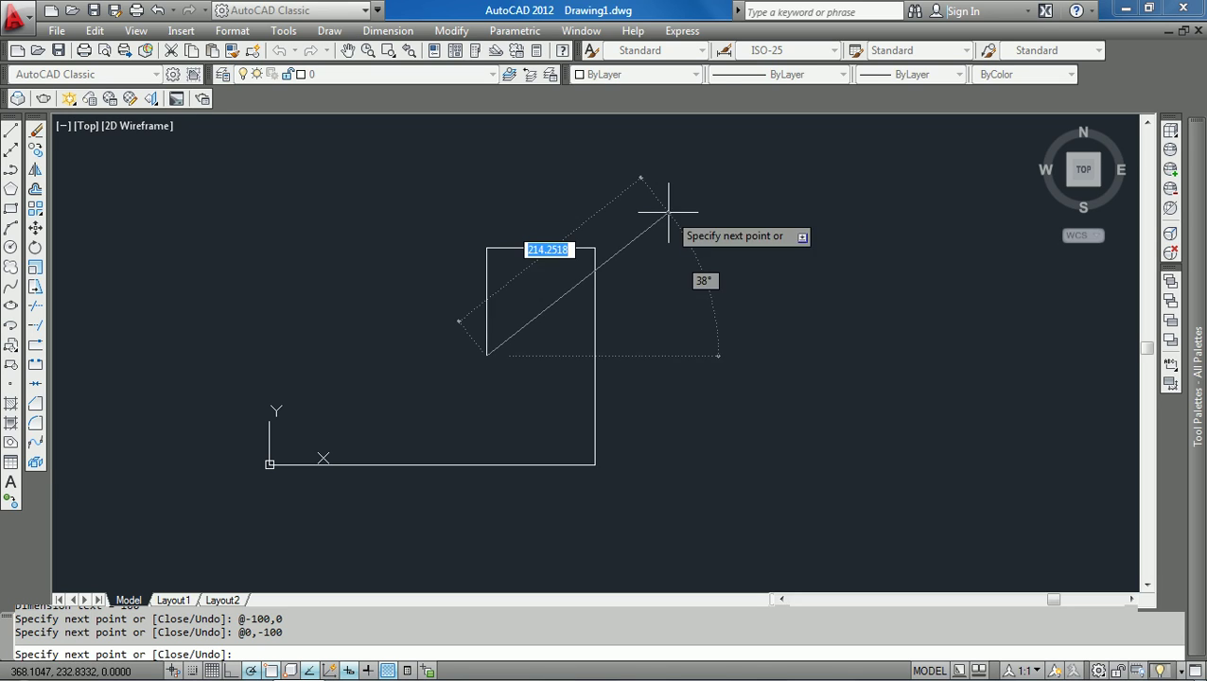
type("-100")
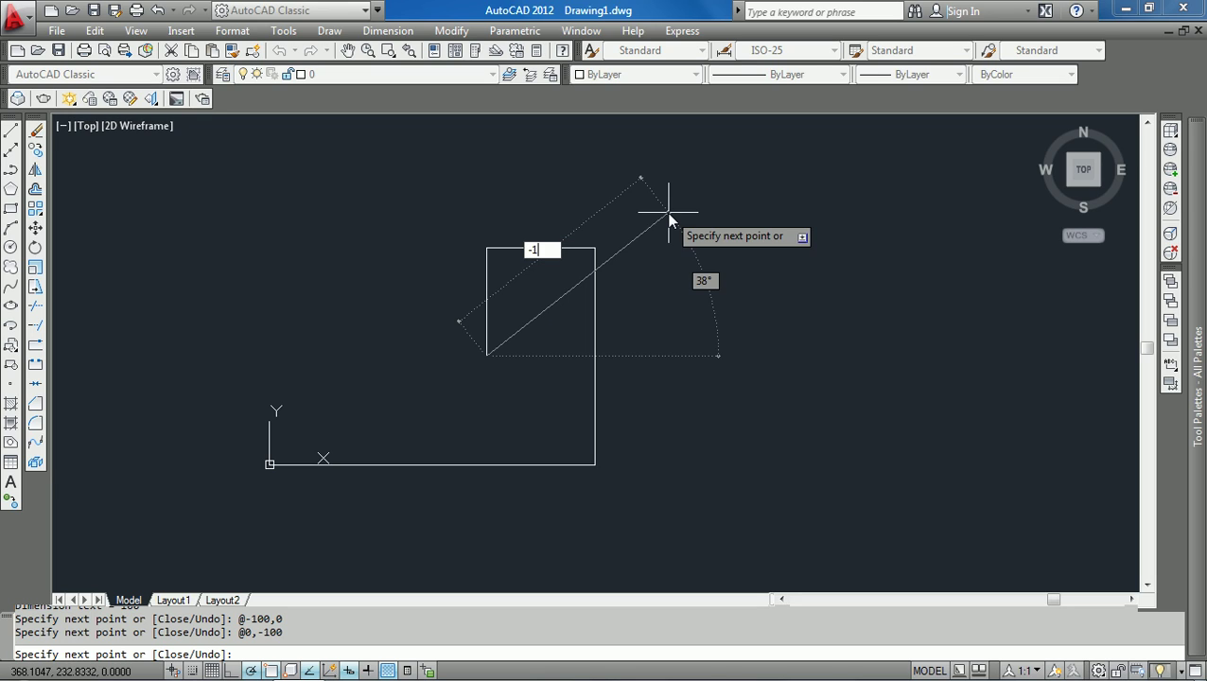
type(",0")
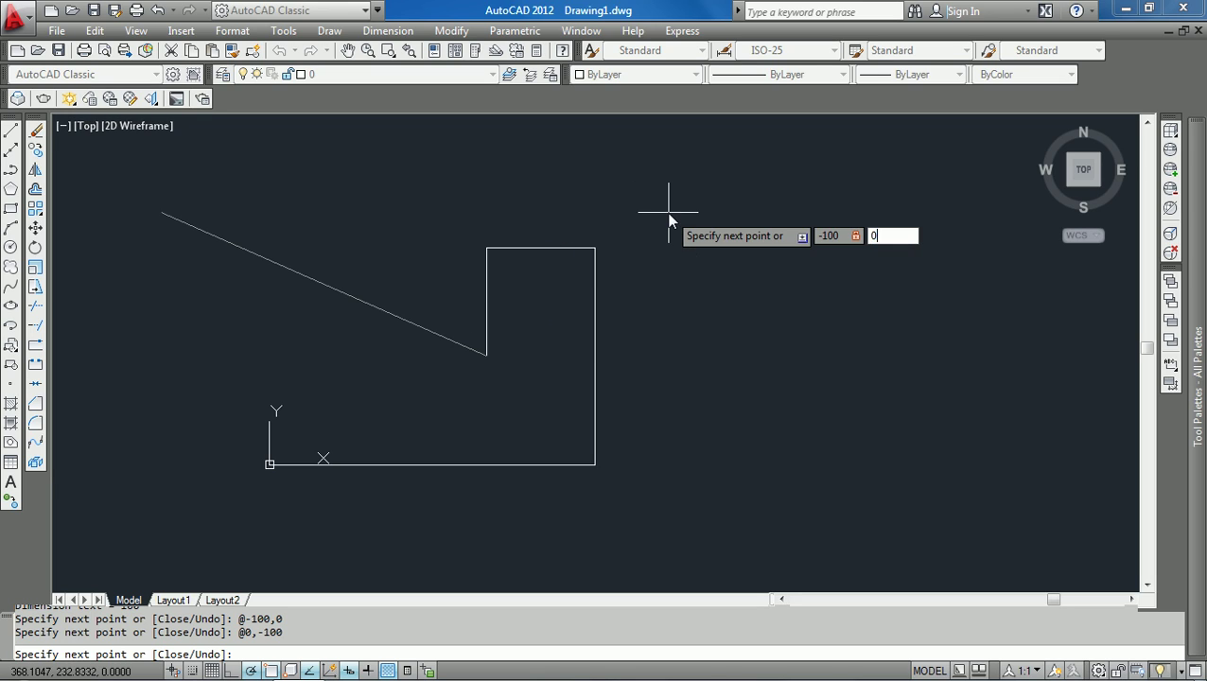
key("Return")
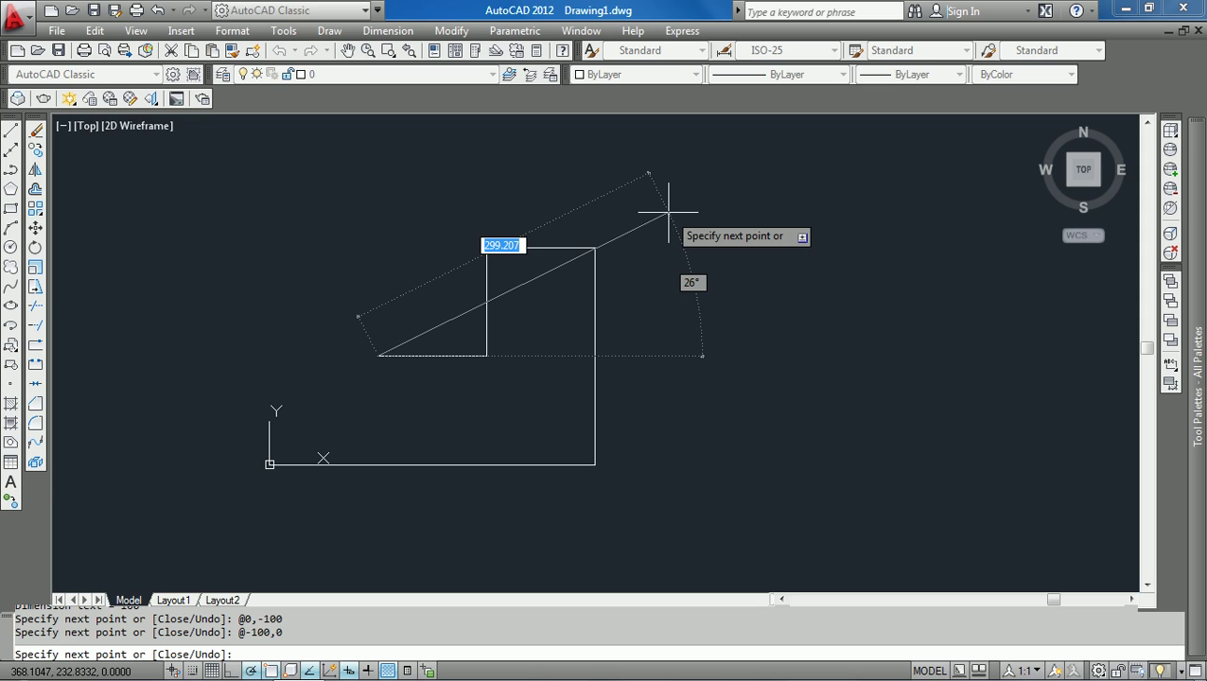
- Go 100 up out of the notch, 100 left, and 200 down to close the outline
type("0,")
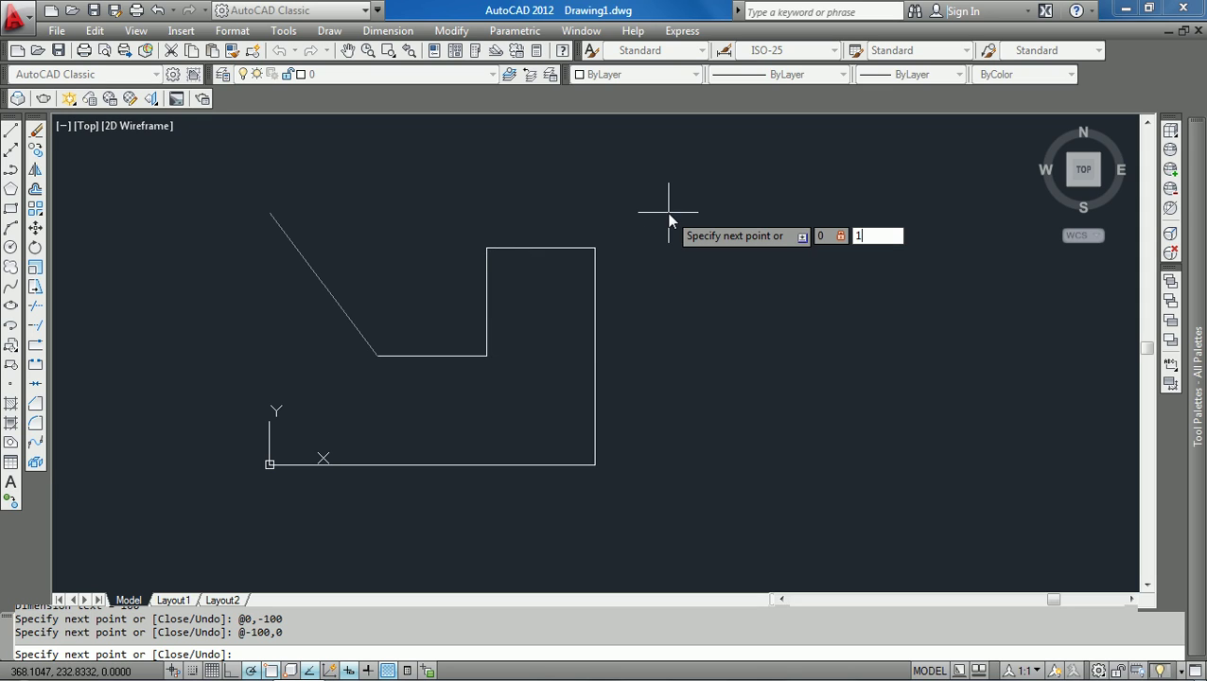
type("100")
key("Return")
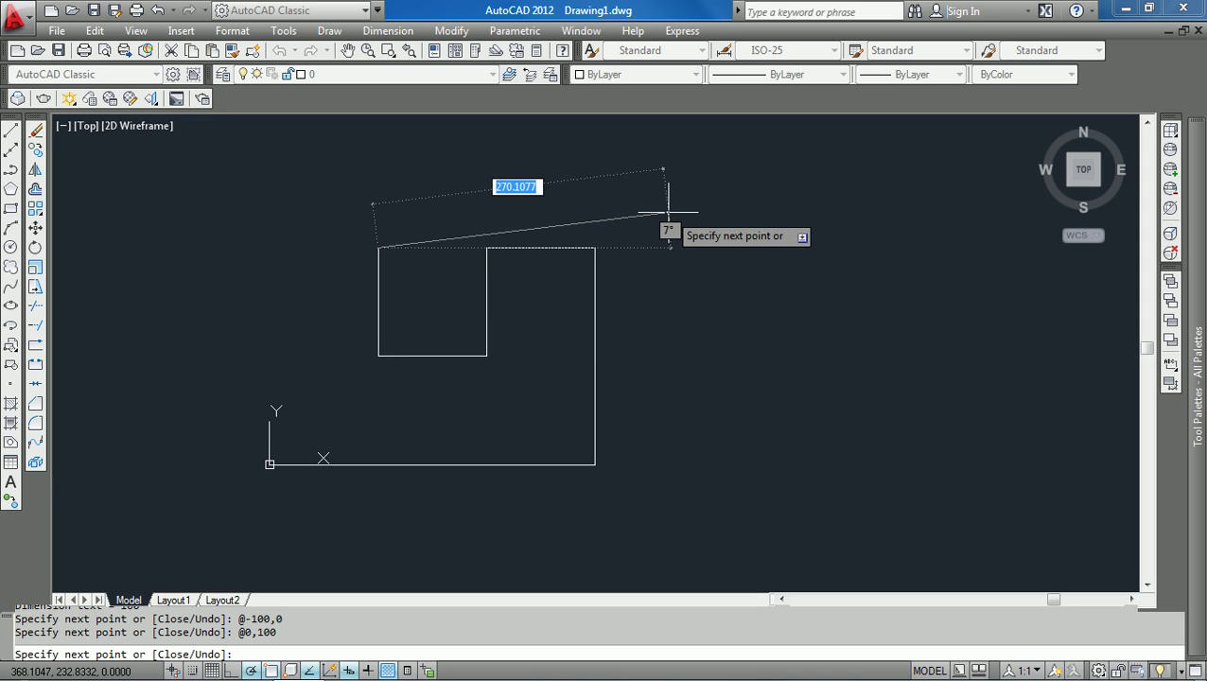
type("-1")
type(",")
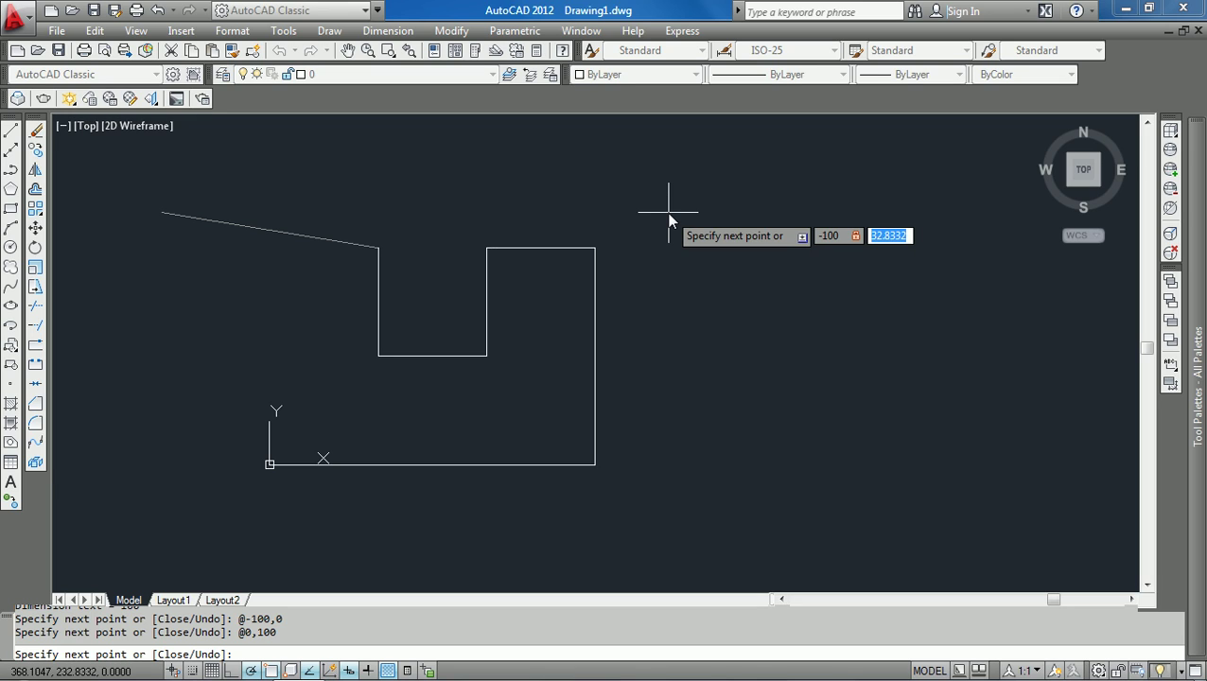
type("0")
key("Return")
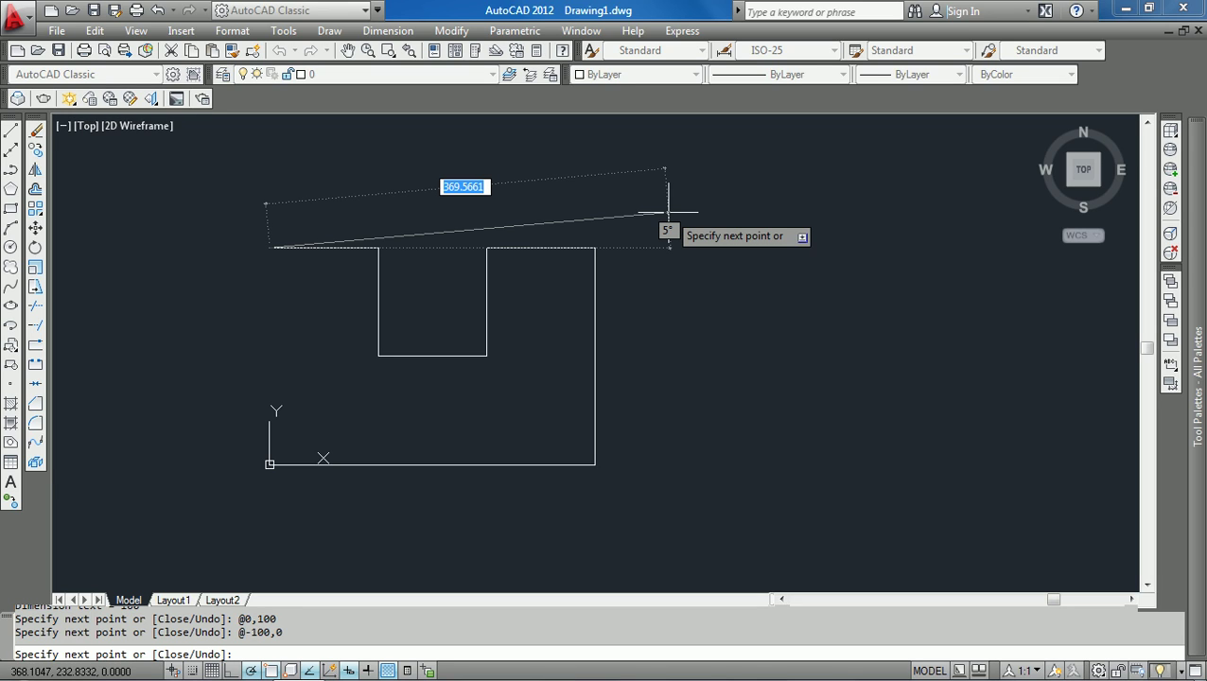
type("0,-")
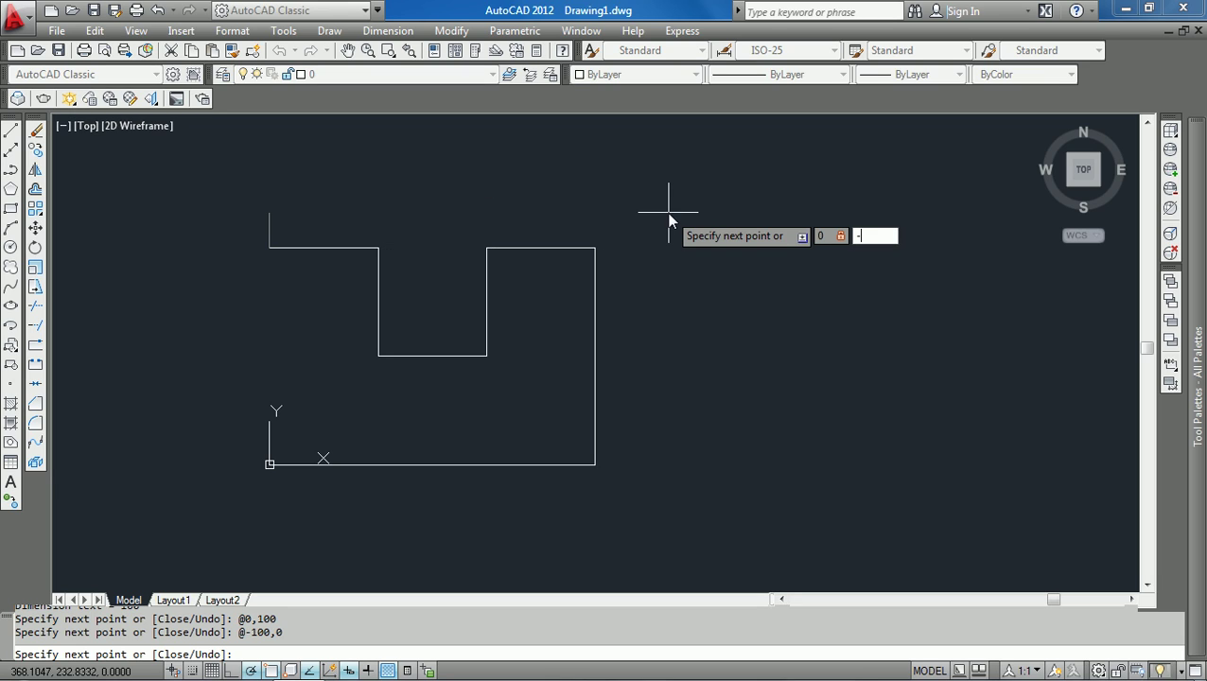
key("Return")
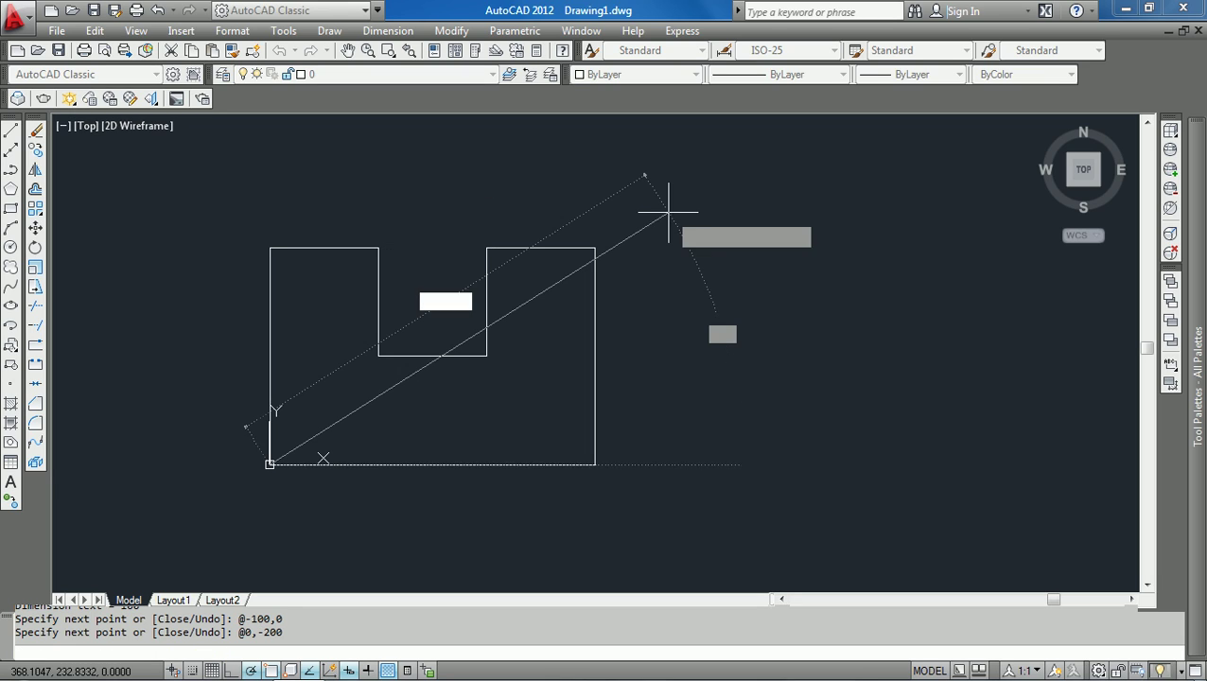
key("Return")
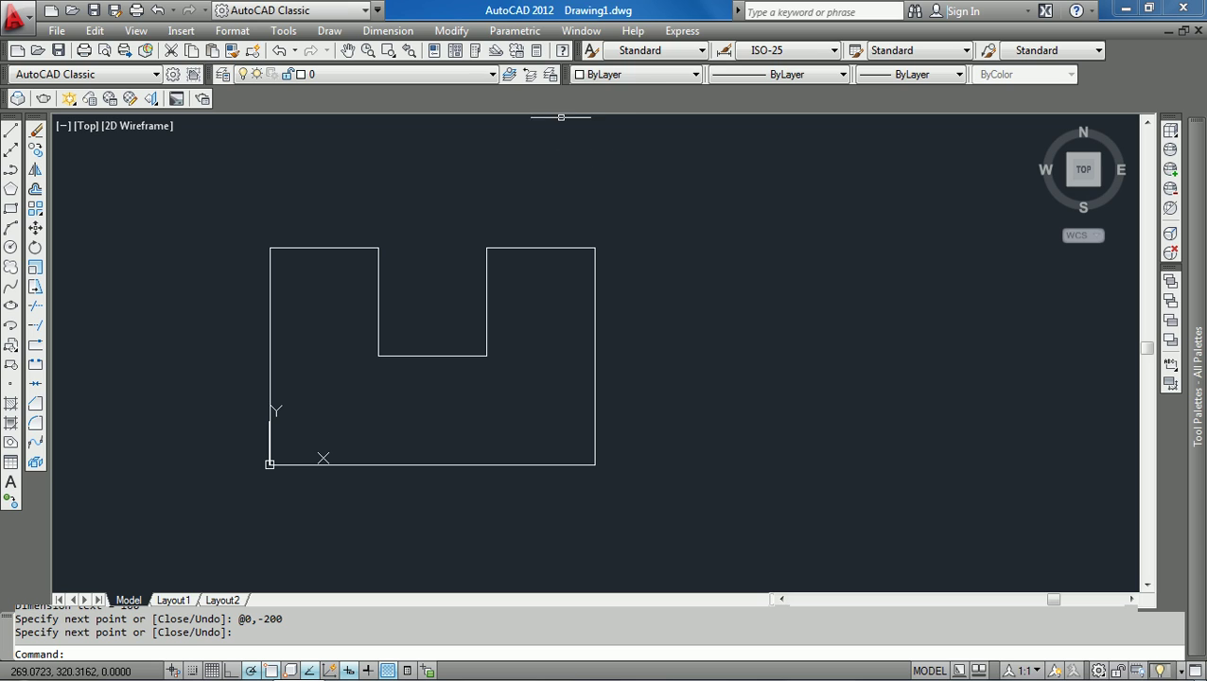
- Add linear dimensions of 300 below the bottom edge and 200 up the right side
left_click(388, 30)
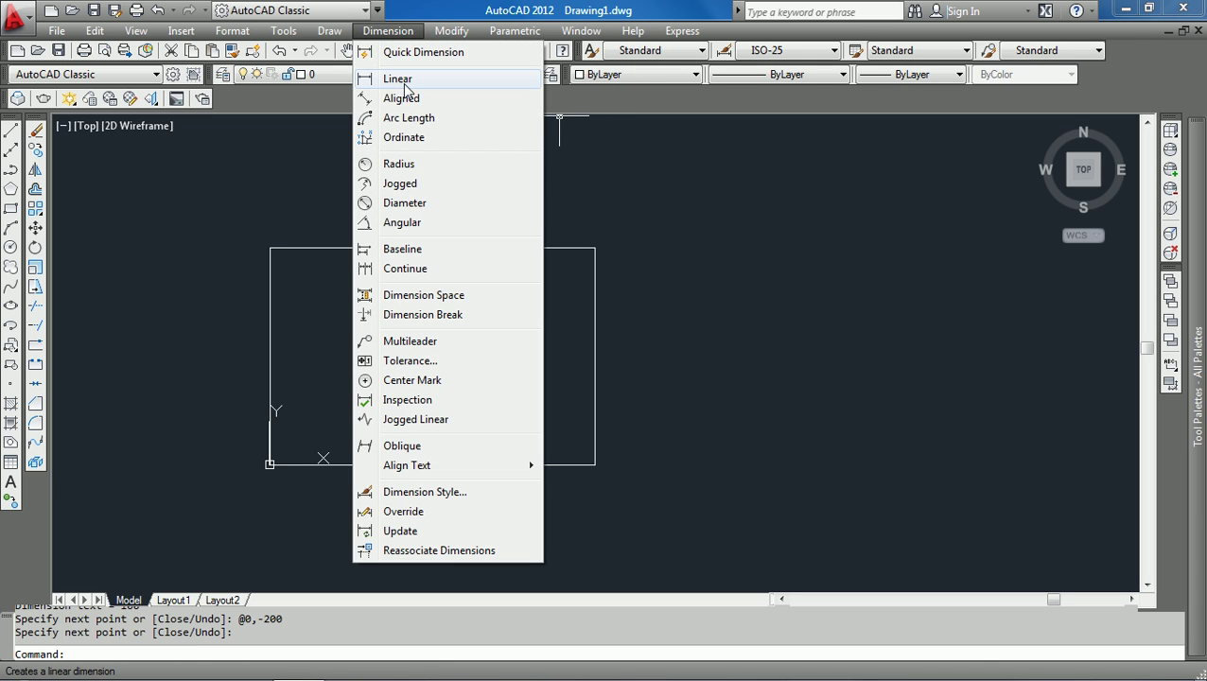
left_click(397, 79)
left_click(276, 464)
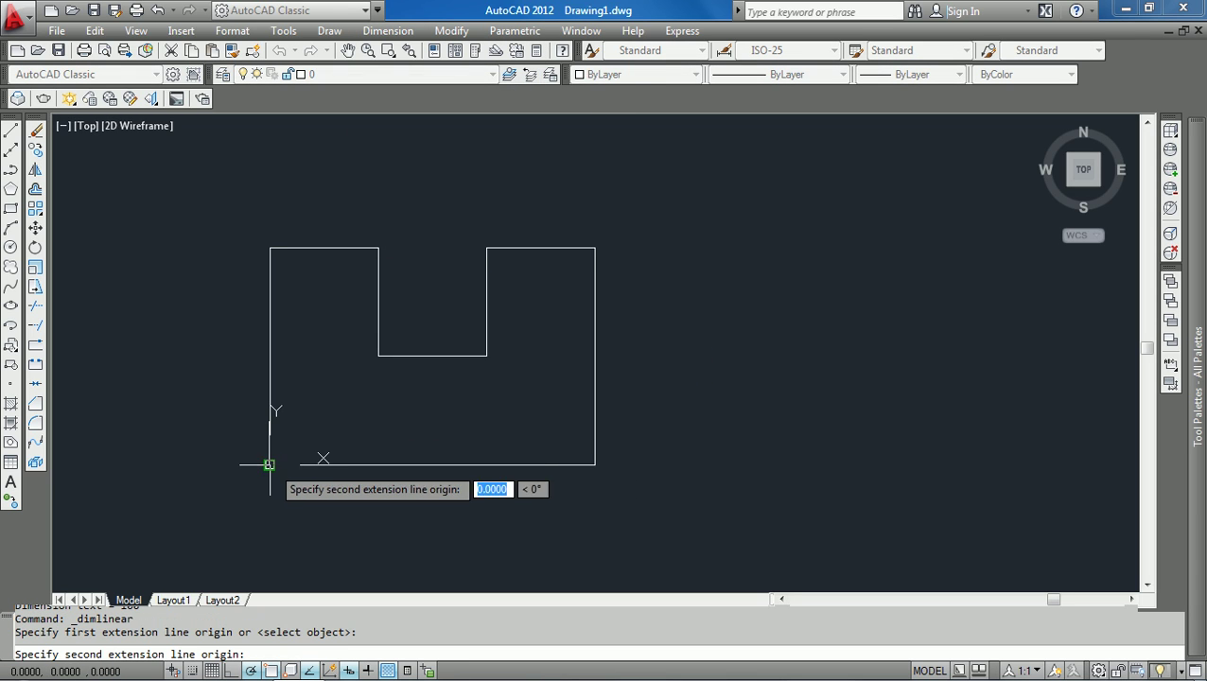
left_click(594, 464)
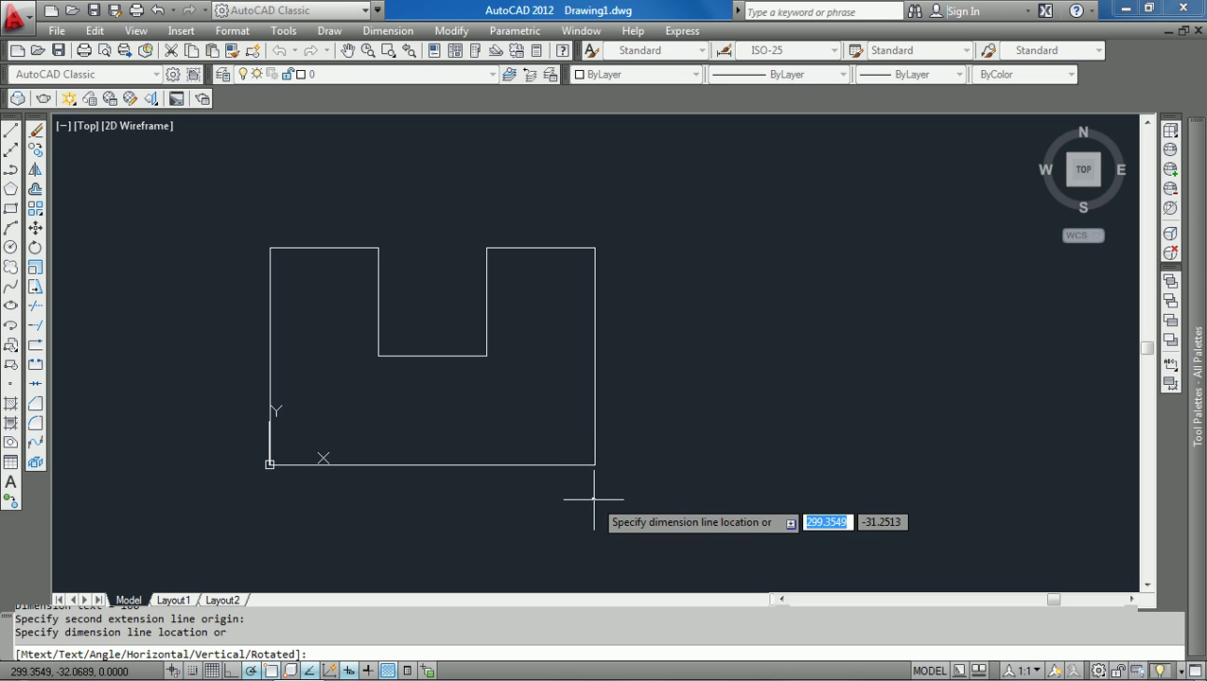
left_click(596, 516)
left_click(397, 31)
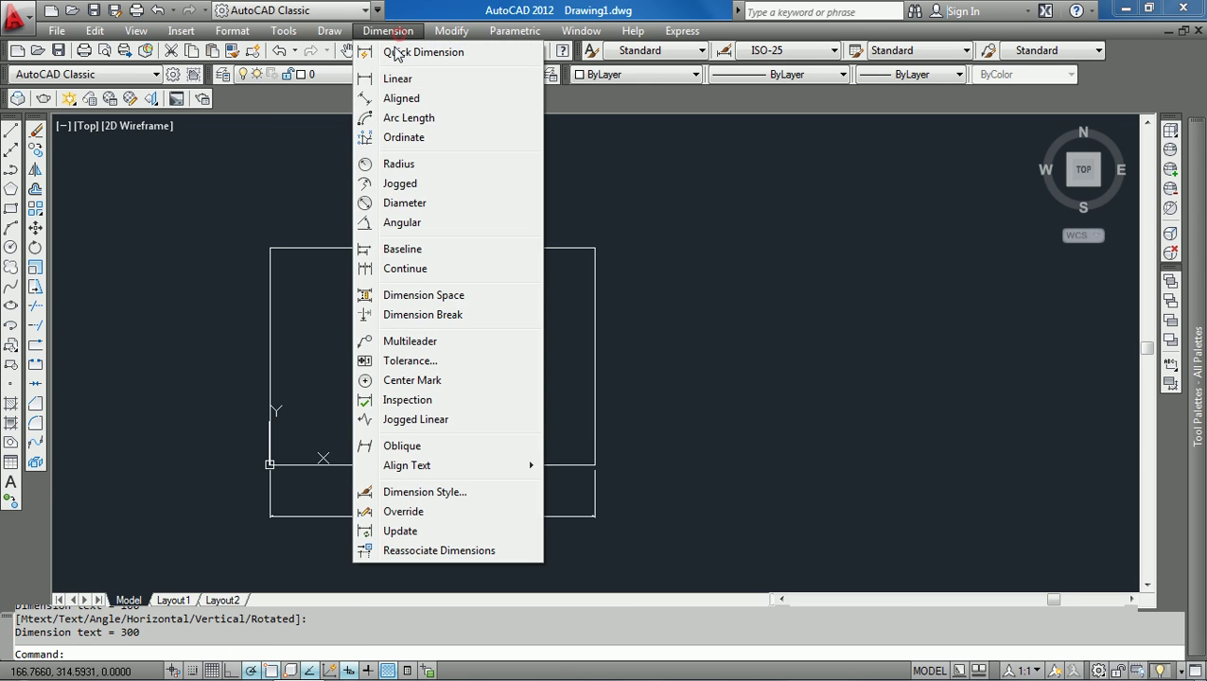
left_click(398, 78)
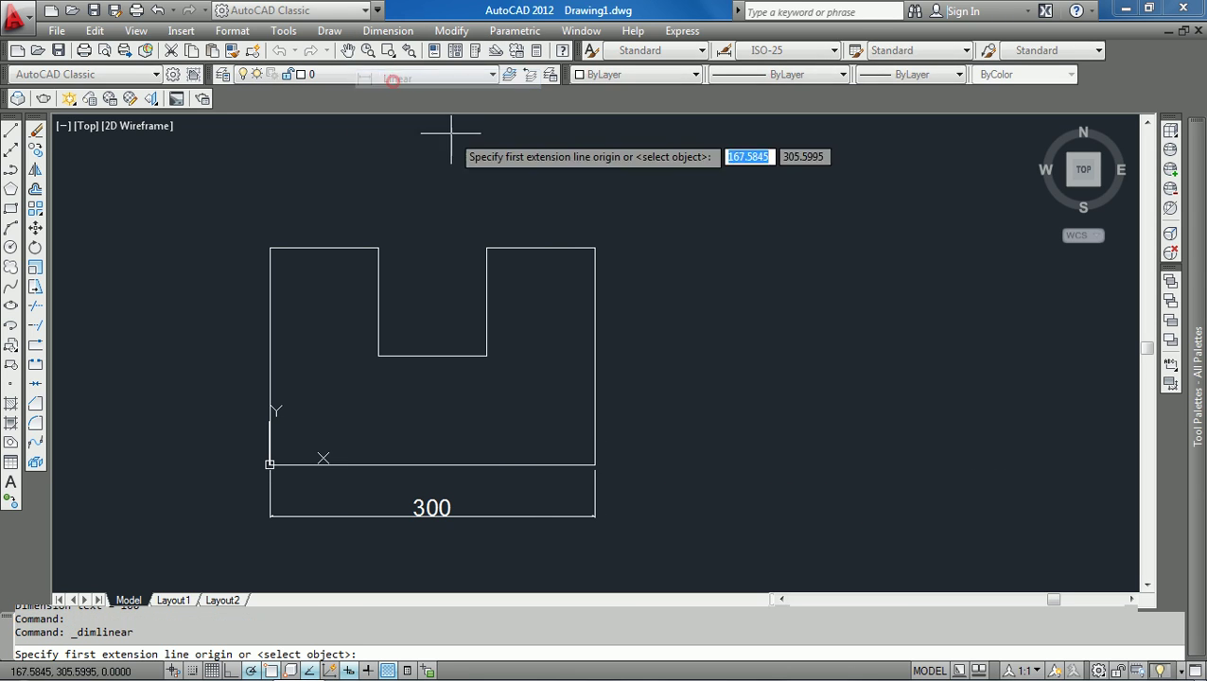
left_click(594, 248)
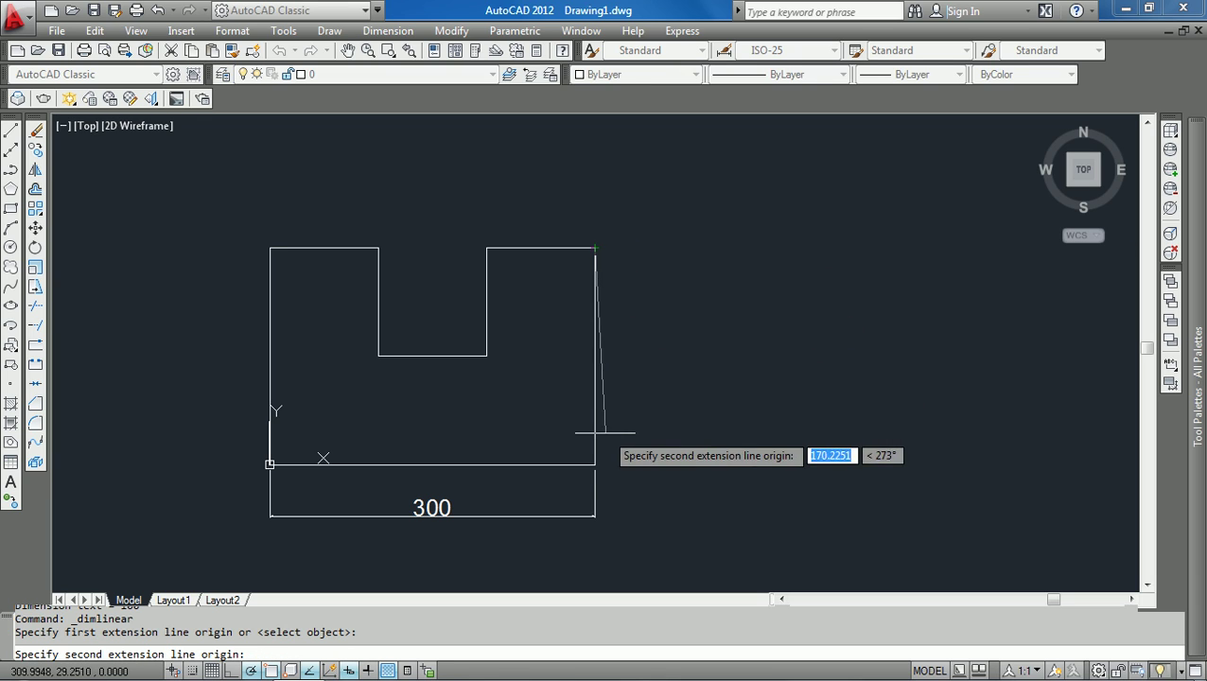
left_click(595, 464)
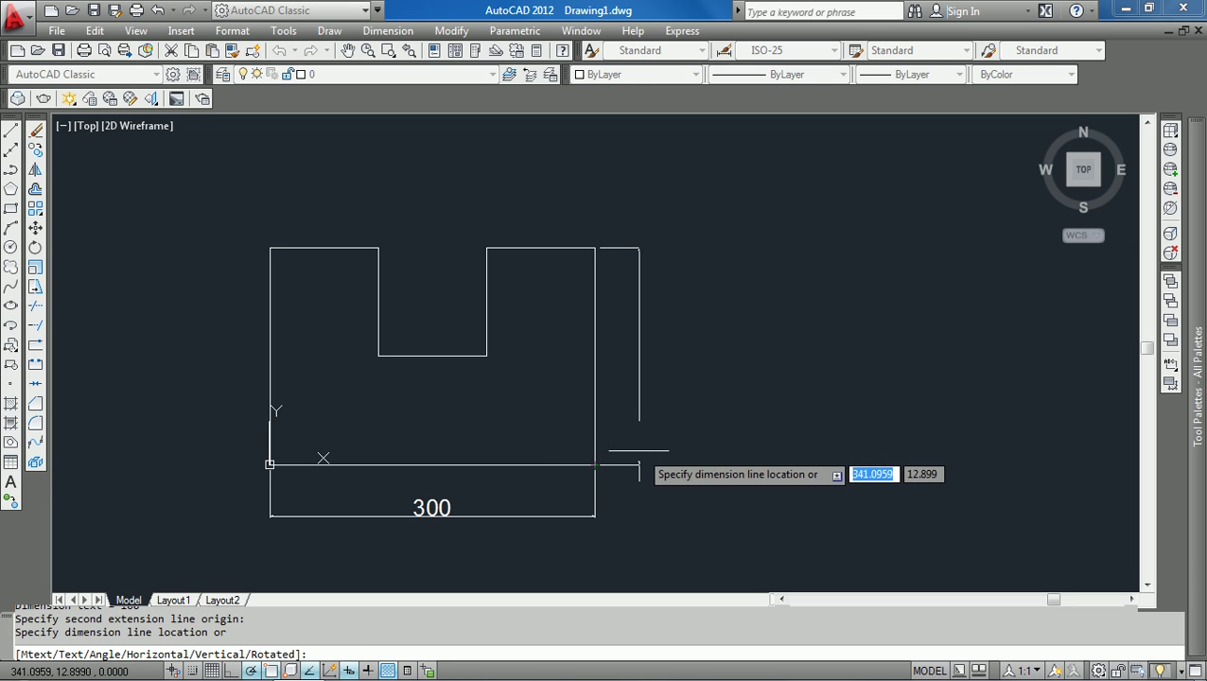
left_click(648, 451)
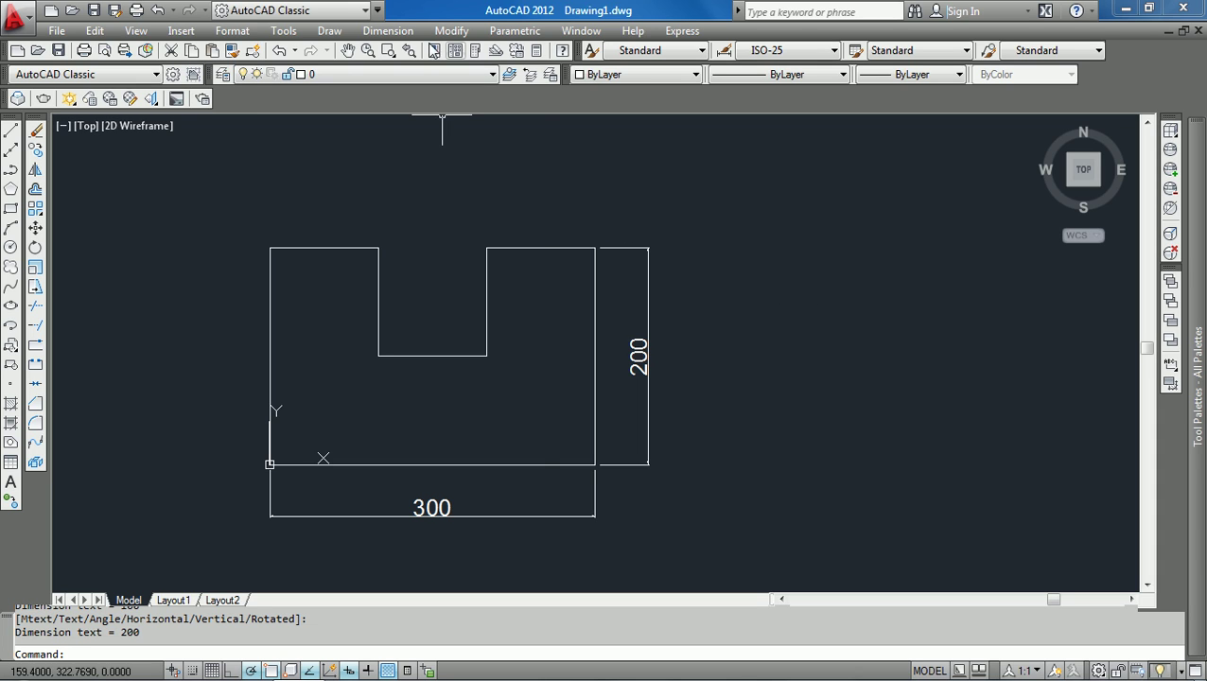
- Dimension the notch floor at 100, then start ERASE with the ALL option
left_click(388, 30)
left_click(398, 78)
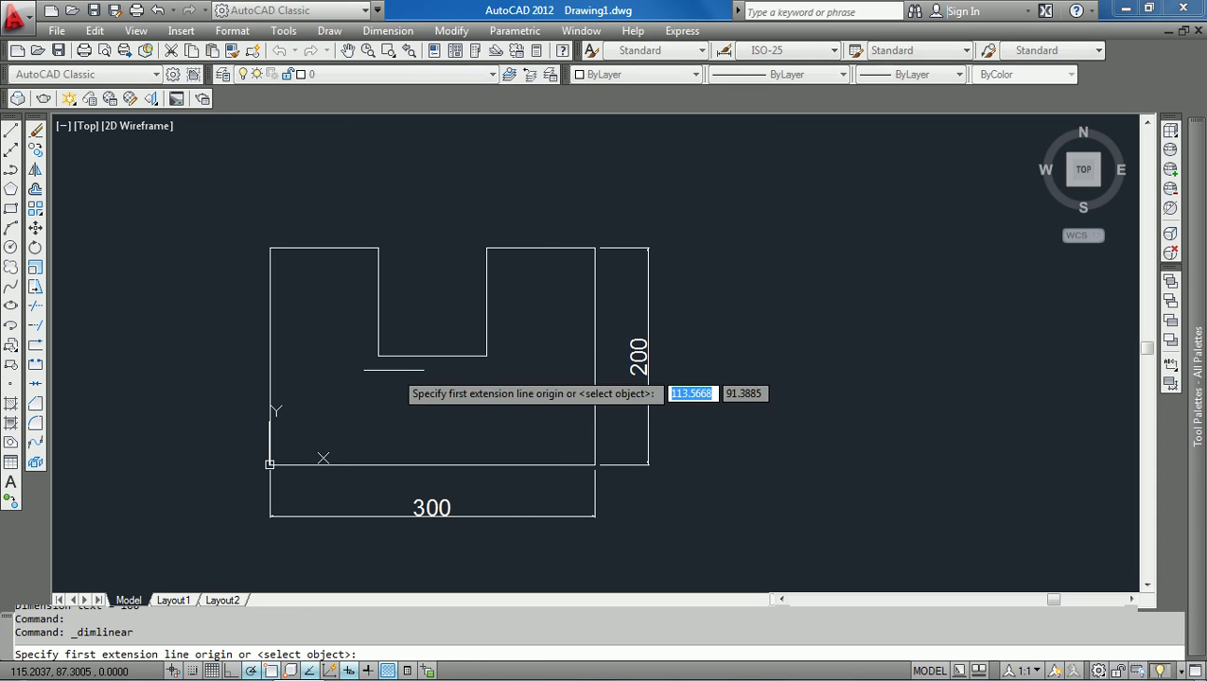
left_click(379, 356)
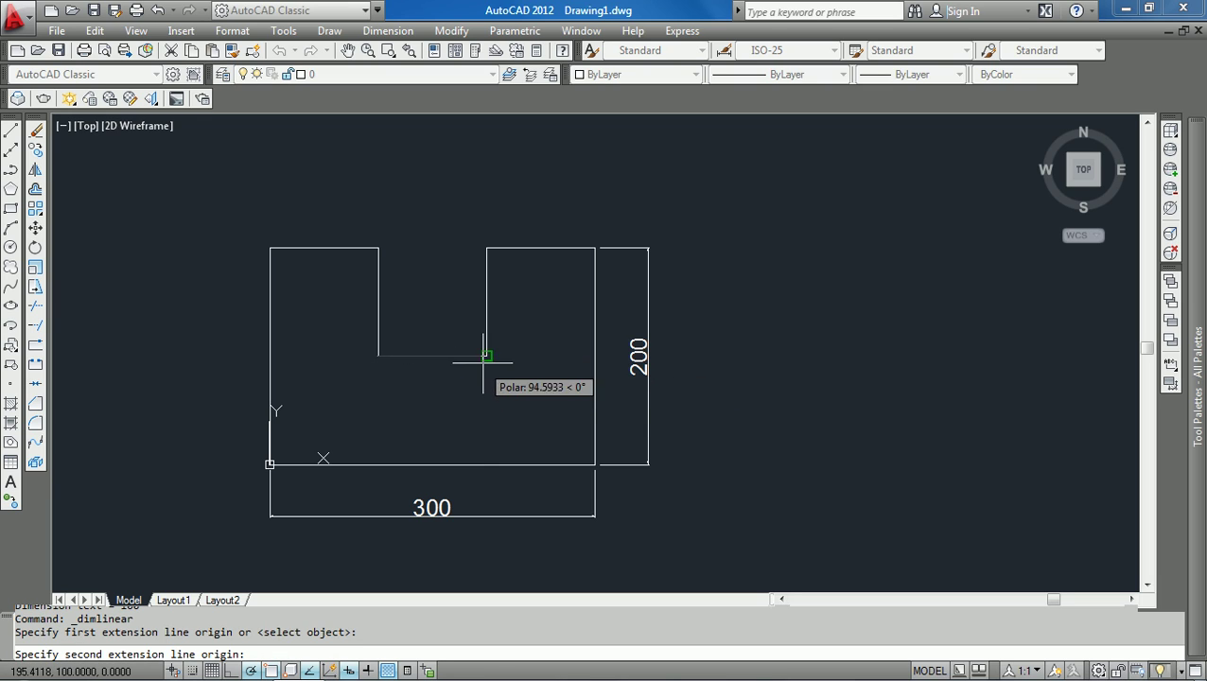
left_click(486, 356)
left_click(497, 383)
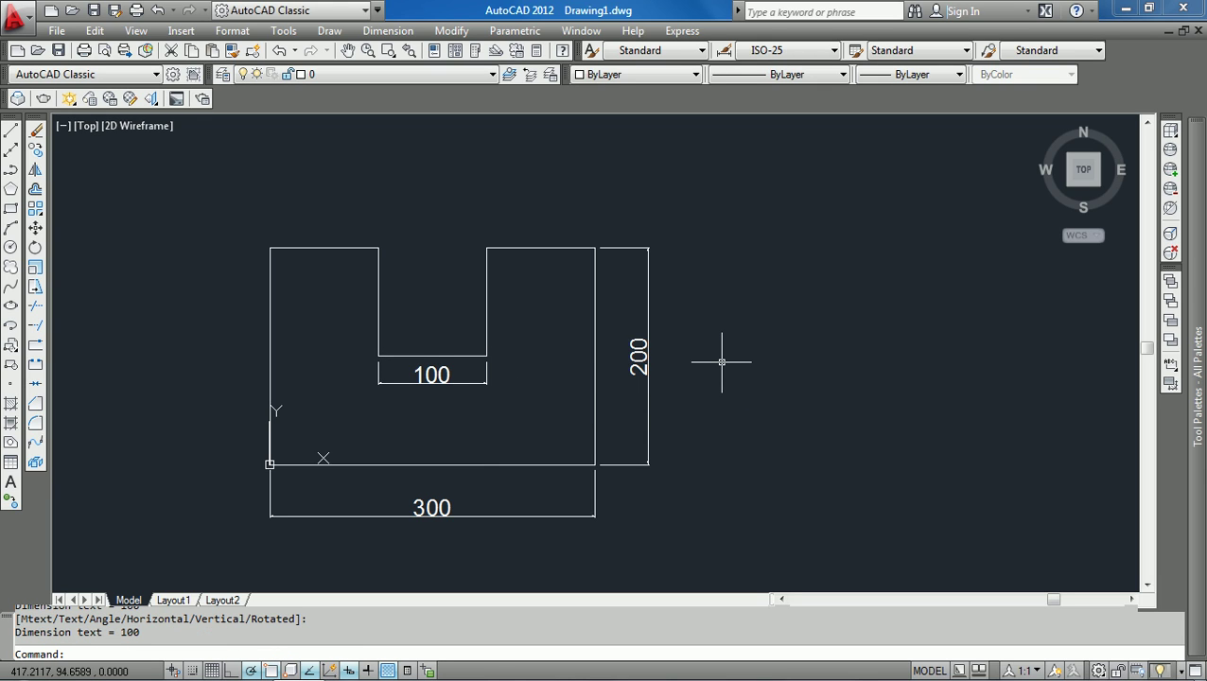
type("E")
key("Return")
type("ALL")
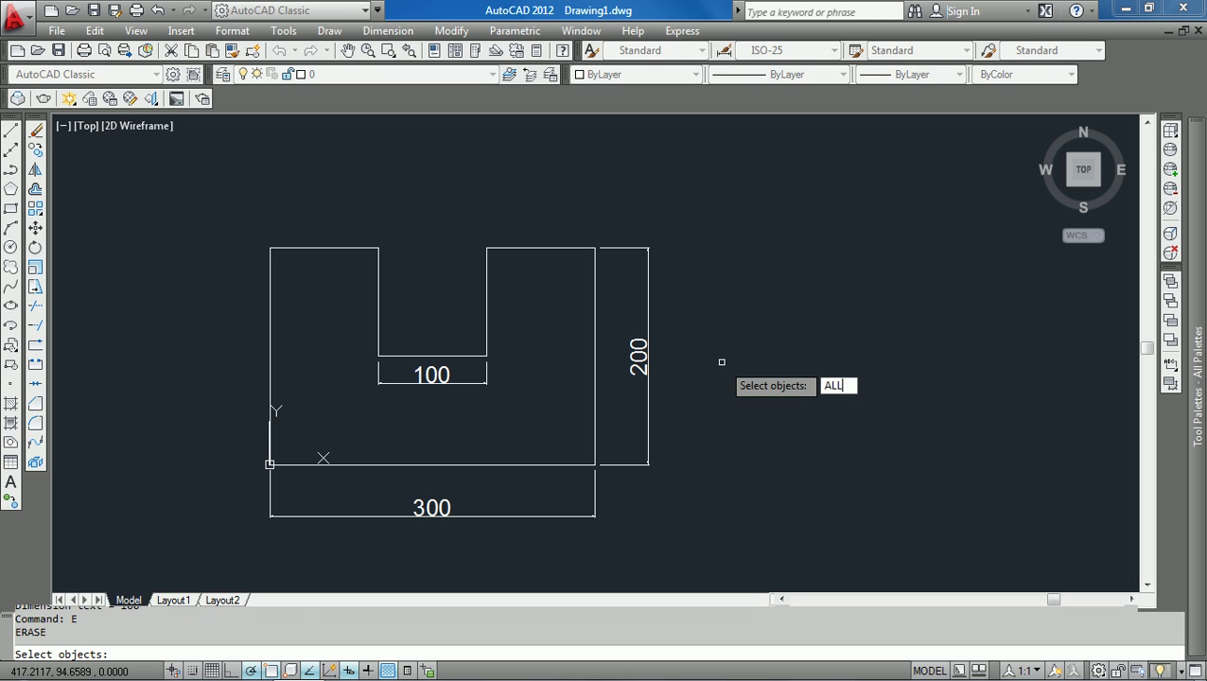